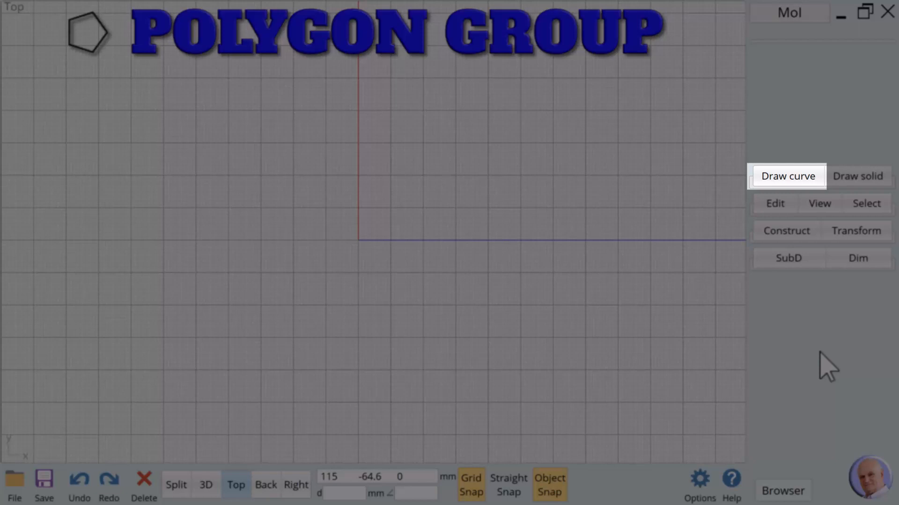
# Start the Star polygon command and set its style to Auto.
pyautogui.click(782, 179)
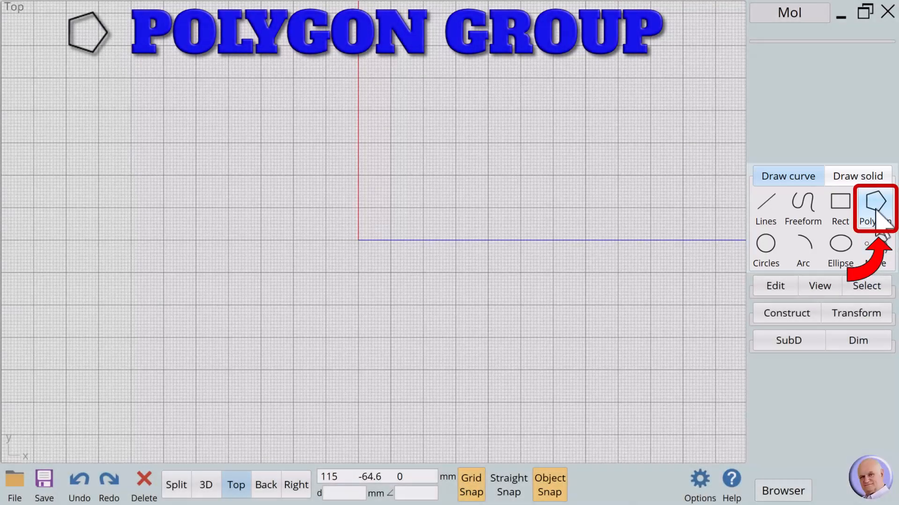
pyautogui.click(874, 221)
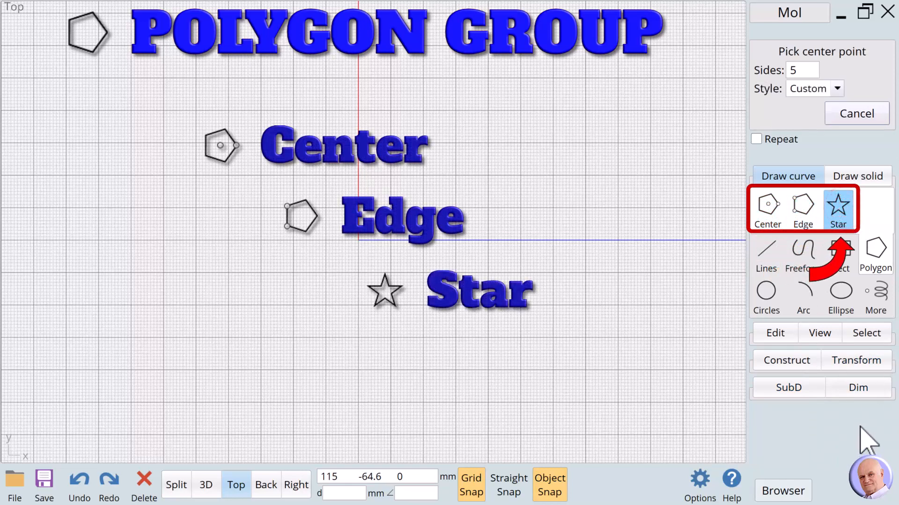
pyautogui.click(837, 92)
pyautogui.click(816, 100)
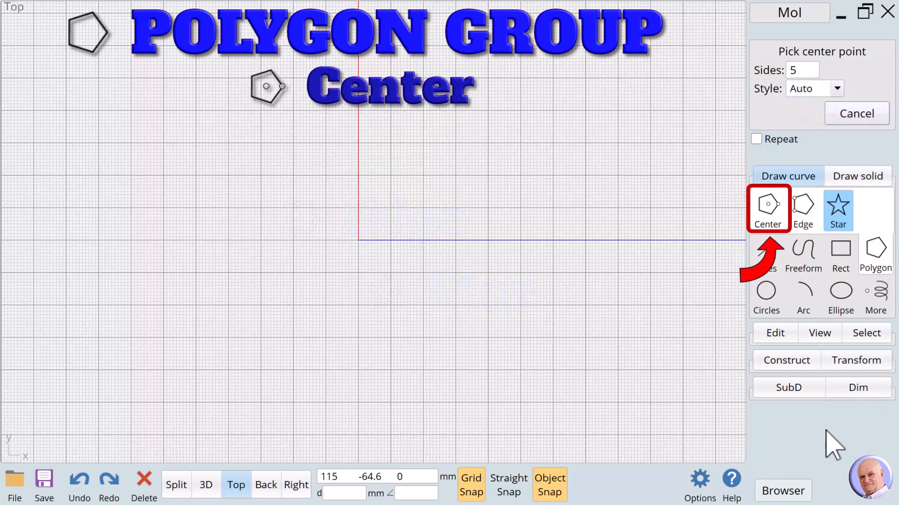
# Start a Center polygon with 6 sides and Circumscribed turned off, centred on the origin.
pyautogui.click(768, 206)
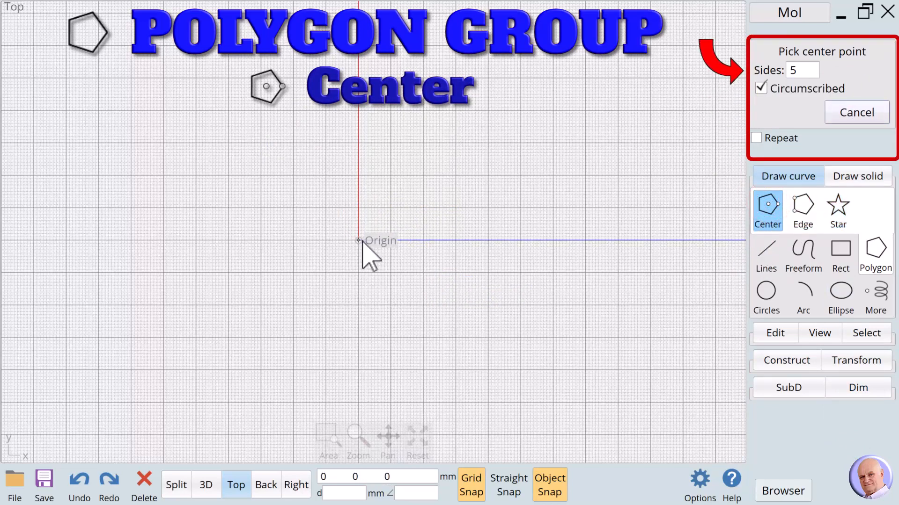
pyautogui.click(806, 68)
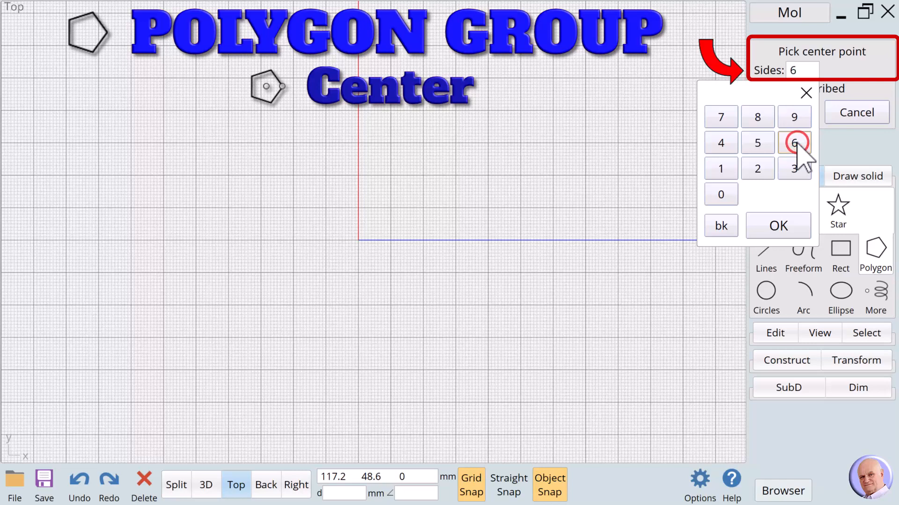
pyautogui.click(790, 228)
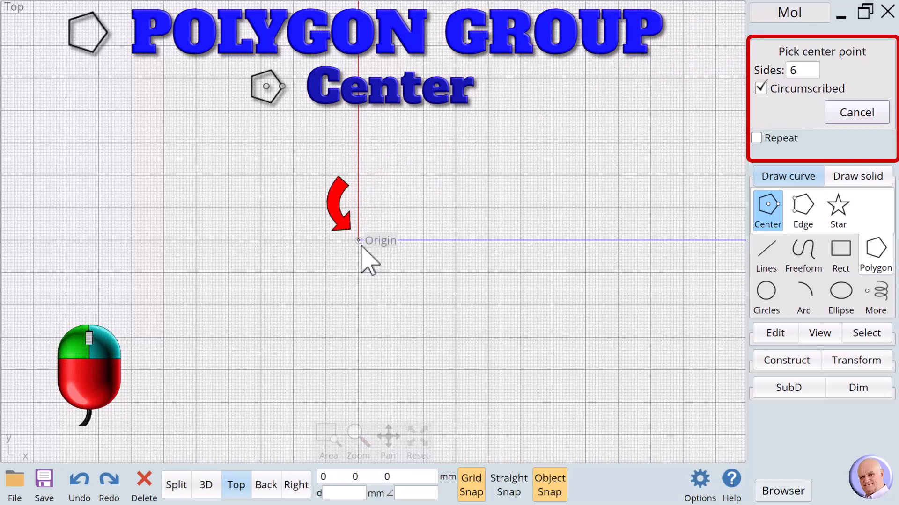
pyautogui.click(761, 89)
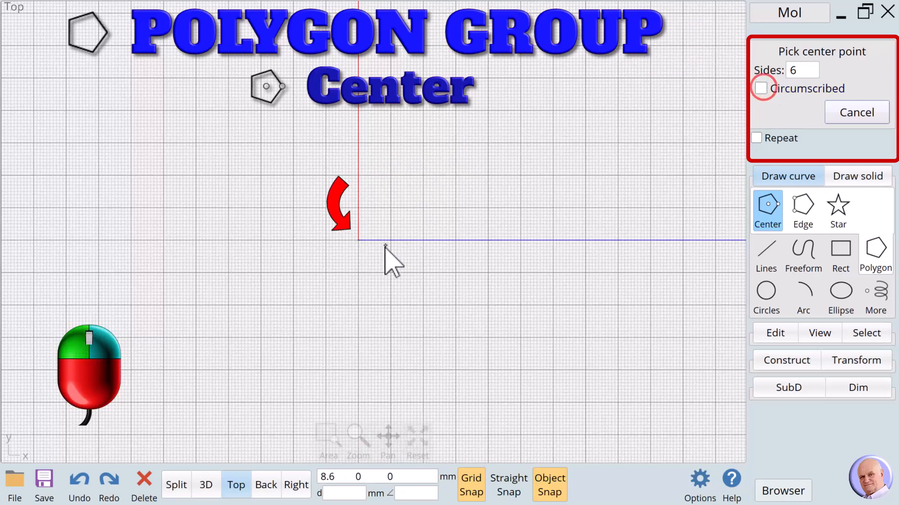
pyautogui.click(358, 241)
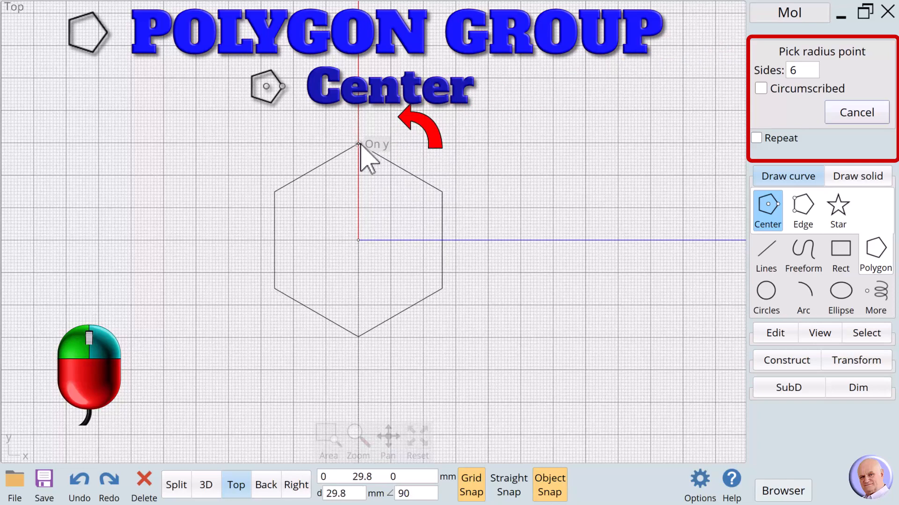
# Make the hexagon circumscribed and finish it with a 25 mm radius distance along the positive y axis.
pyautogui.click(760, 89)
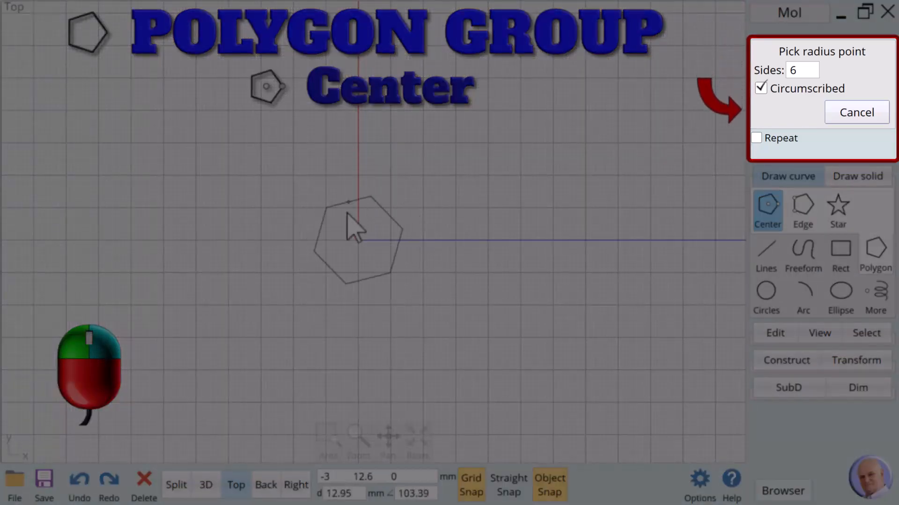
pyautogui.click(350, 493)
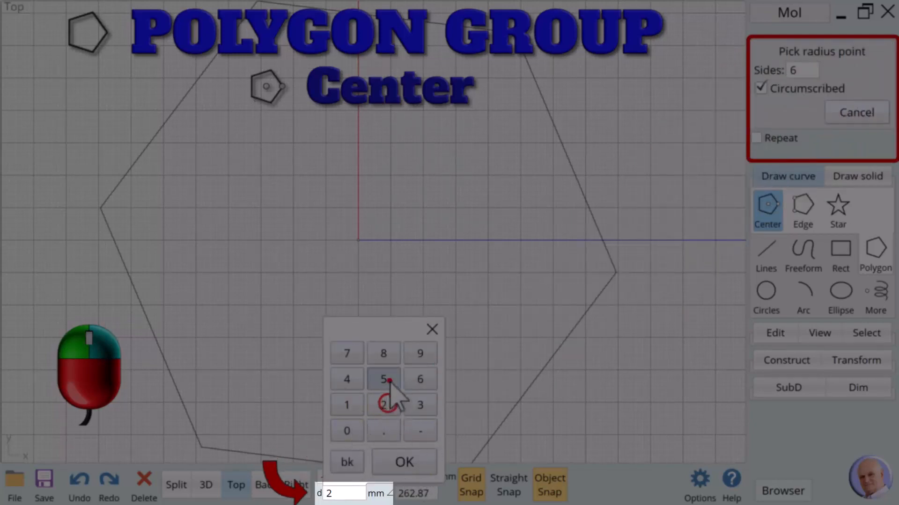
pyautogui.click(402, 462)
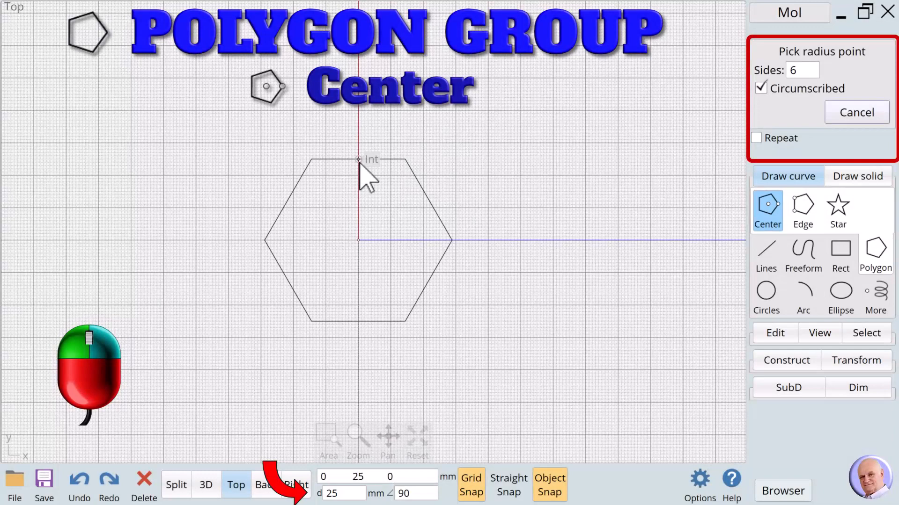
pyautogui.click(358, 159)
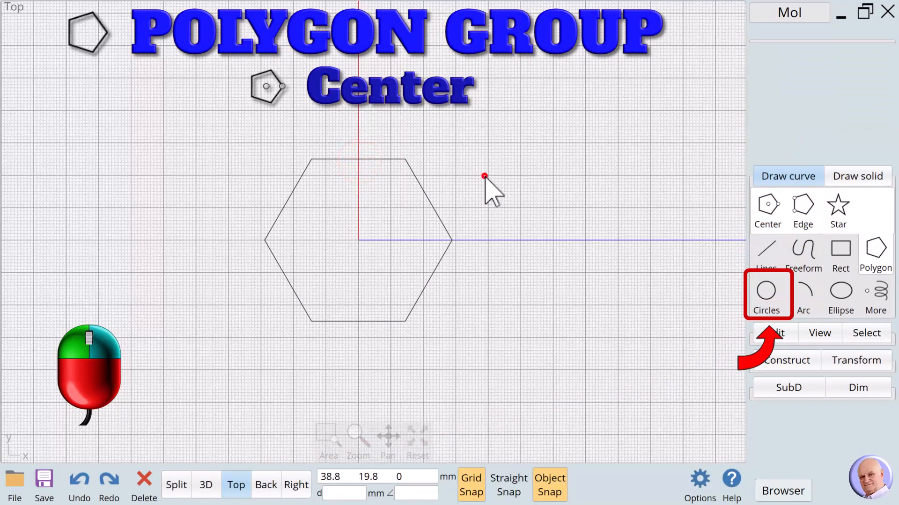
# Draw a circle with a 20 mm radius centred on the origin inside the hexagon.
pyautogui.click(766, 292)
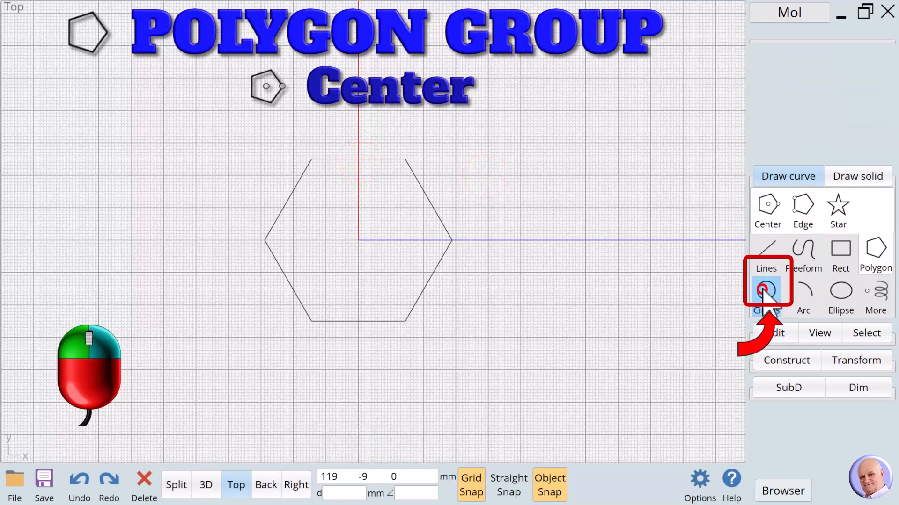
pyautogui.click(359, 240)
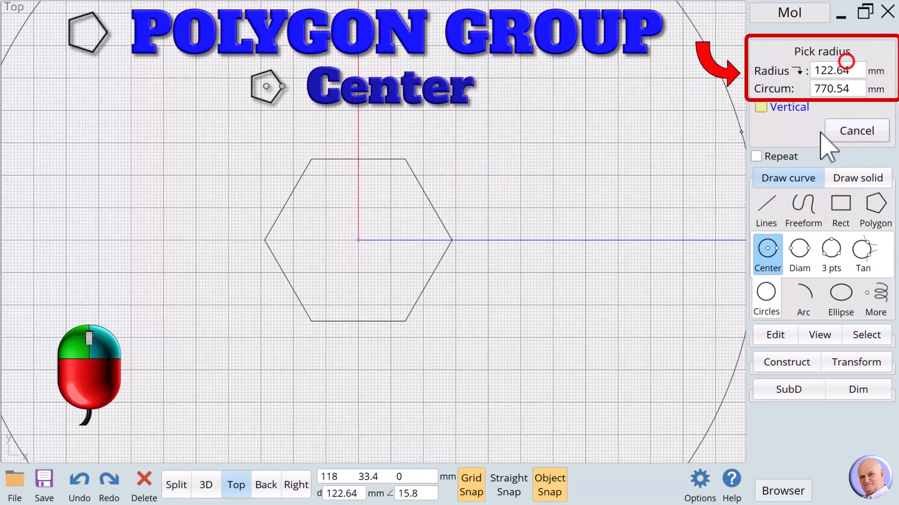
pyautogui.click(843, 71)
pyautogui.click(804, 169)
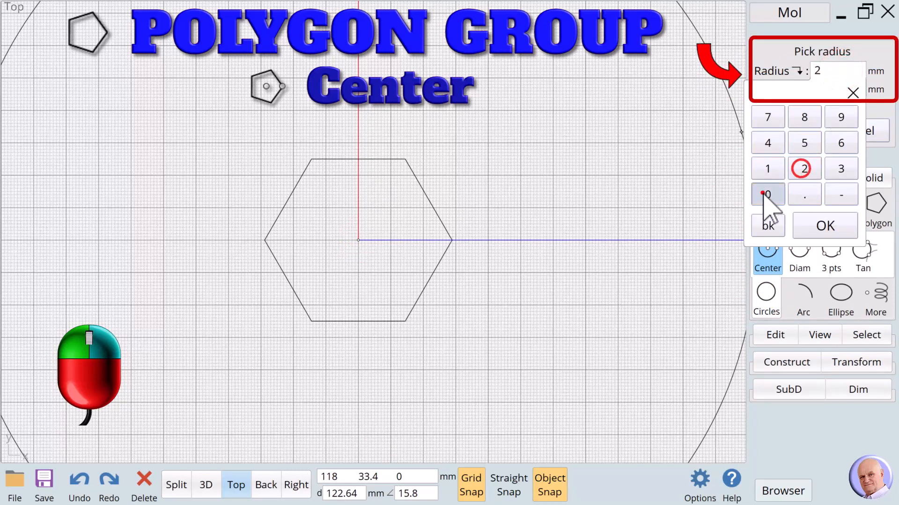
pyautogui.click(768, 194)
pyautogui.click(826, 229)
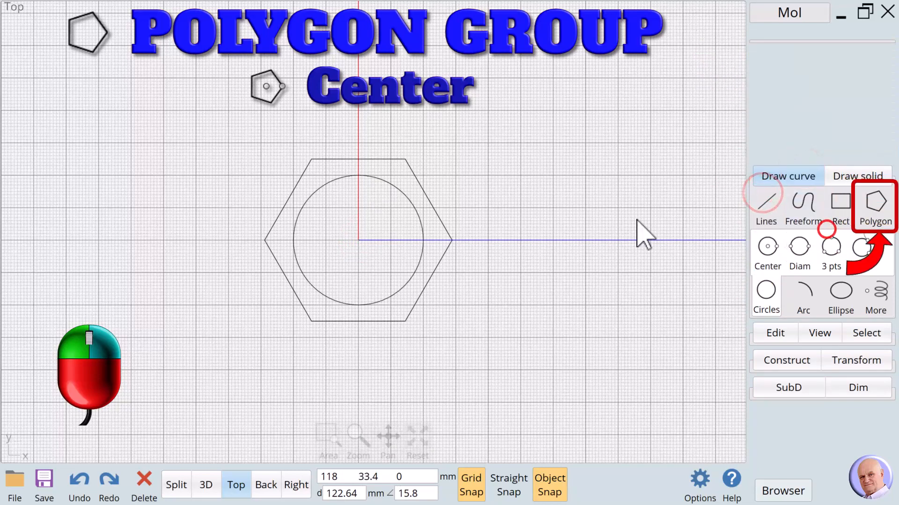
pyautogui.click(360, 176)
pyautogui.click(663, 215)
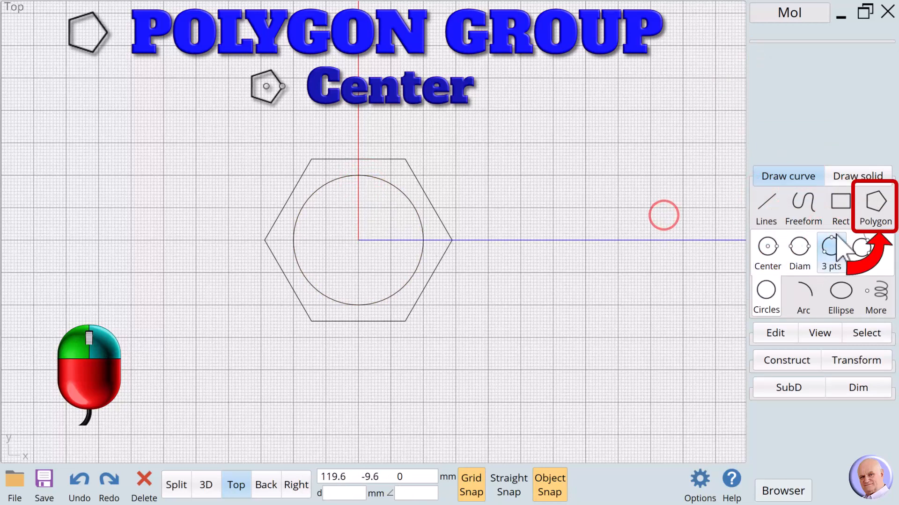
# Draw a circumscribed six-sided Center polygon at the origin, with its radius point on the circle's top quadrant at 20 mm.
pyautogui.click(875, 202)
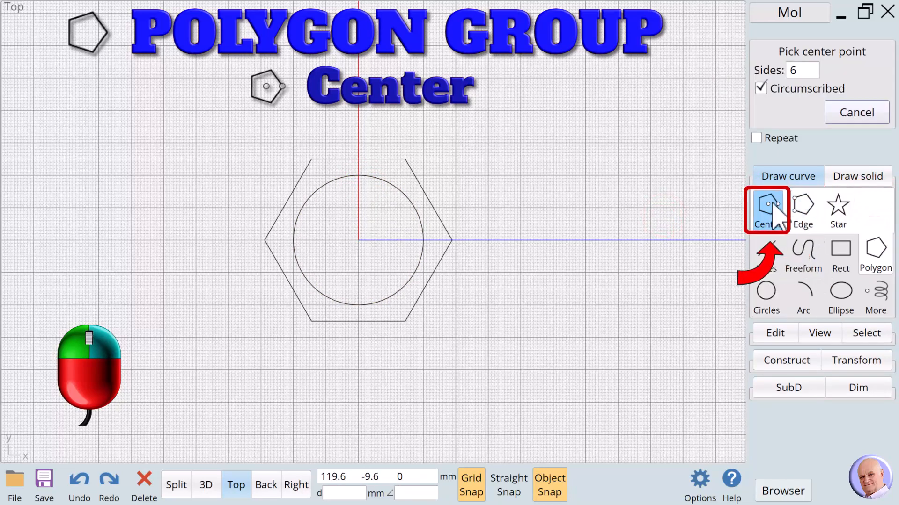
pyautogui.click(363, 240)
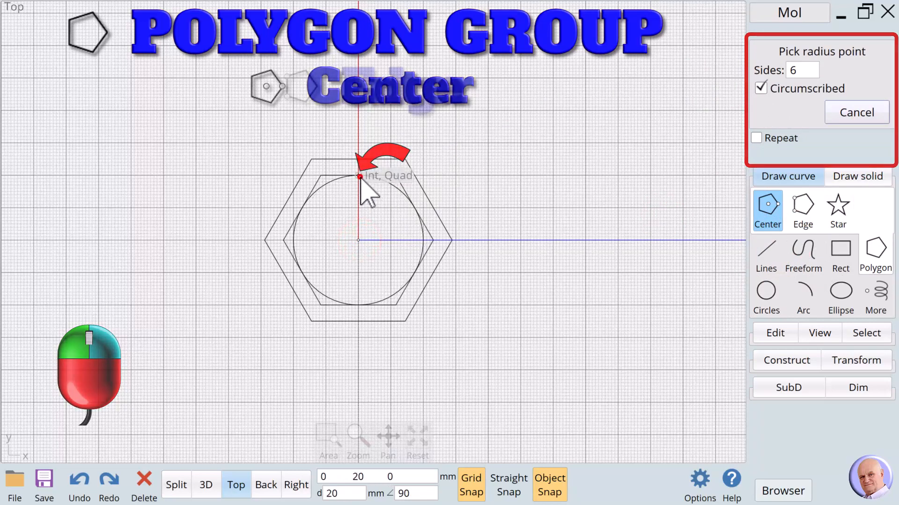
pyautogui.click(359, 176)
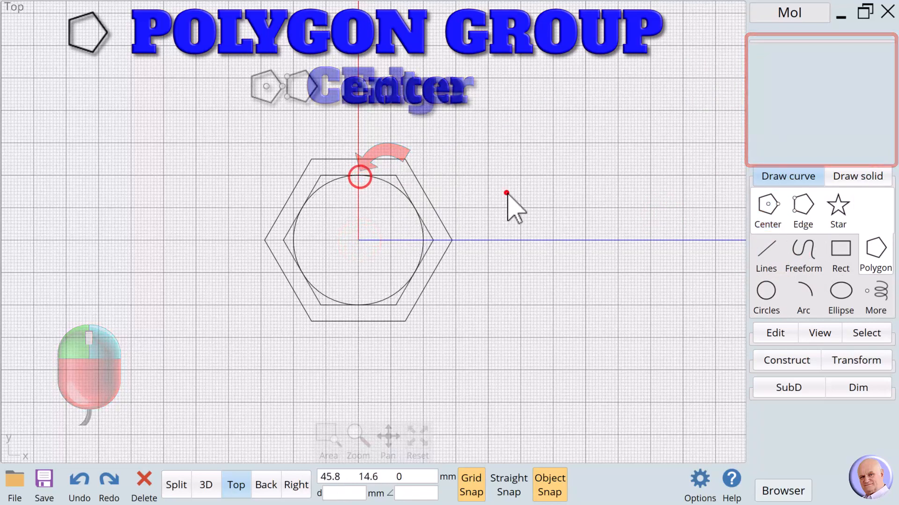
pyautogui.click(401, 185)
pyautogui.click(467, 192)
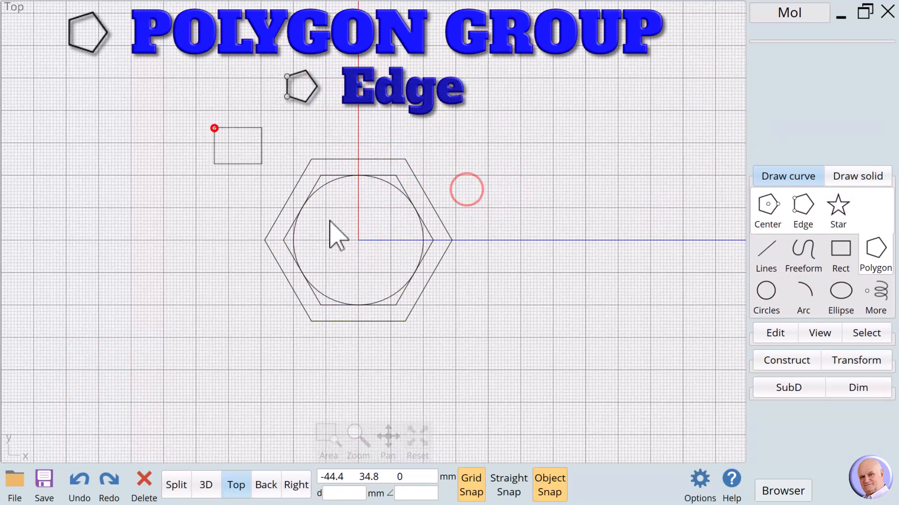
pyautogui.moveTo(330, 221); pyautogui.dragTo(560, 329)
pyautogui.click(560, 329)
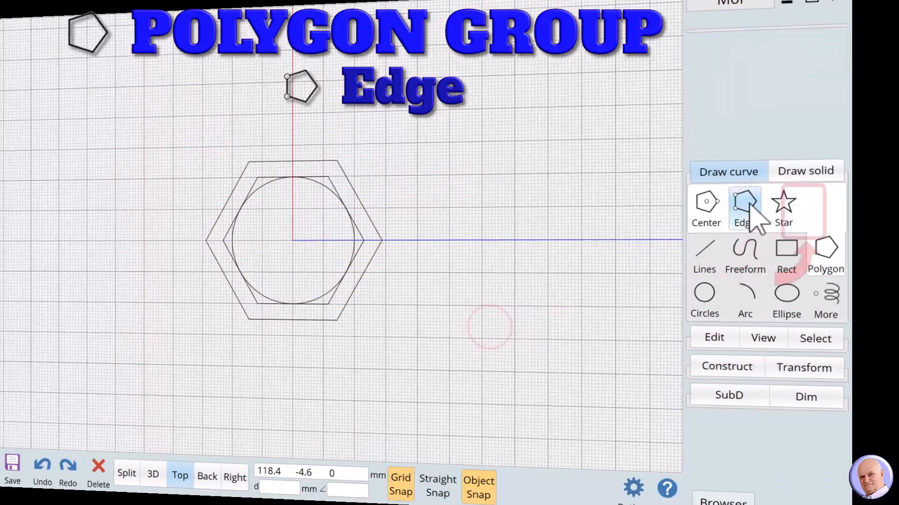
# Draw a six-sided Edge polygon along the outer hexagon's upper-right edge, with Flip turned off so it lies outside the hexagon.
pyautogui.click(749, 206)
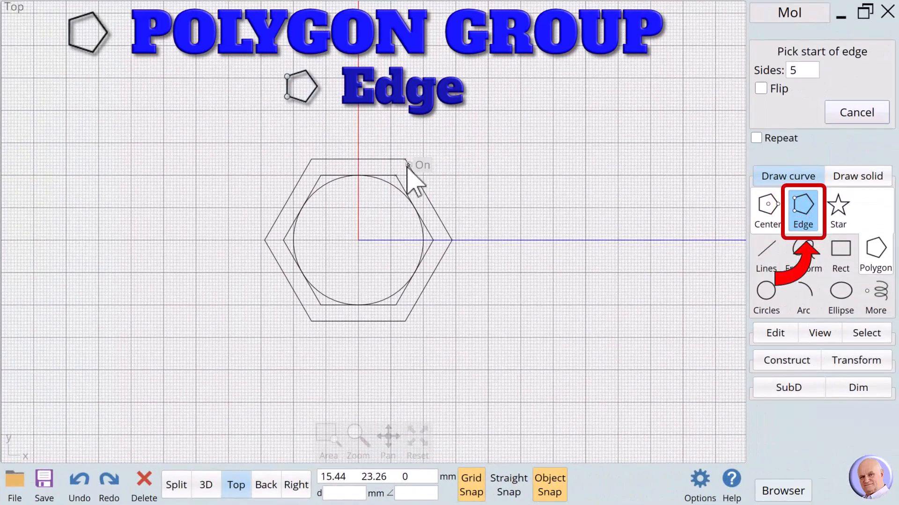
pyautogui.click(813, 71)
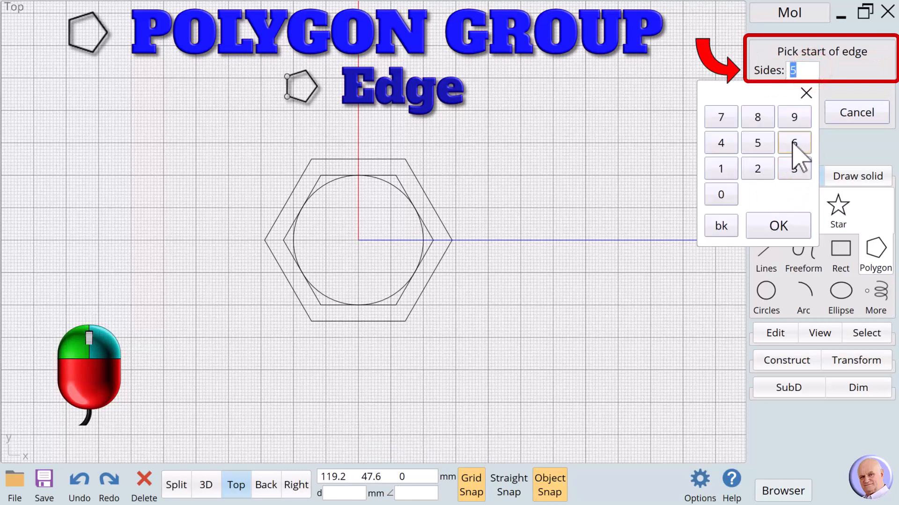
pyautogui.click(779, 228)
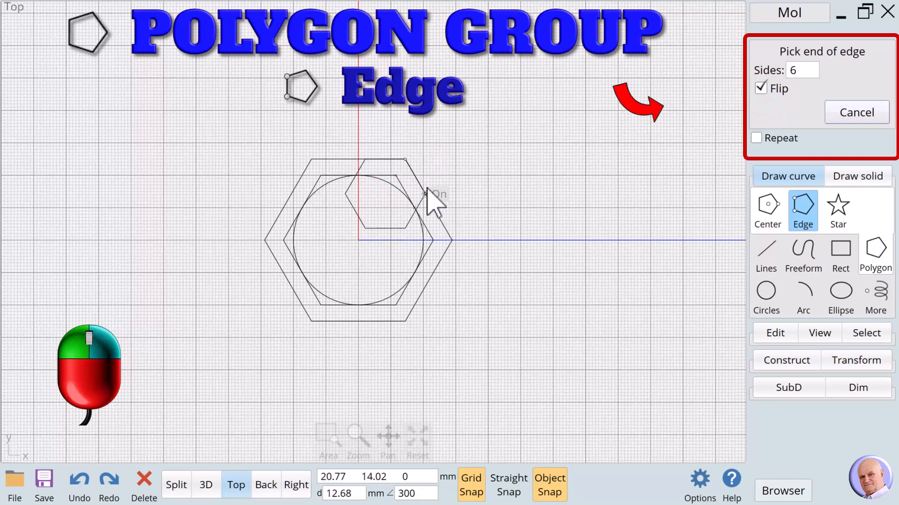
pyautogui.click(760, 88)
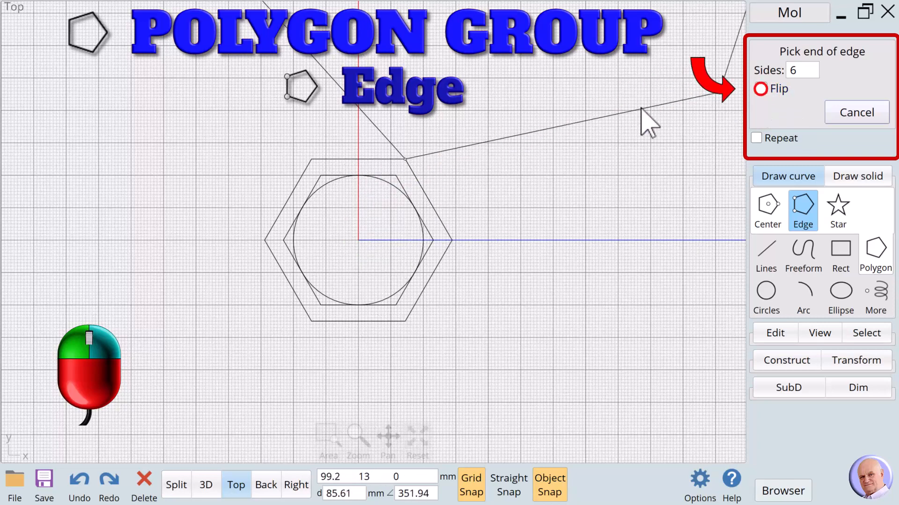
pyautogui.click(452, 240)
# Select all the hexagons and the circle and delete them.
pyautogui.moveTo(193, 63); pyautogui.dragTo(614, 335)
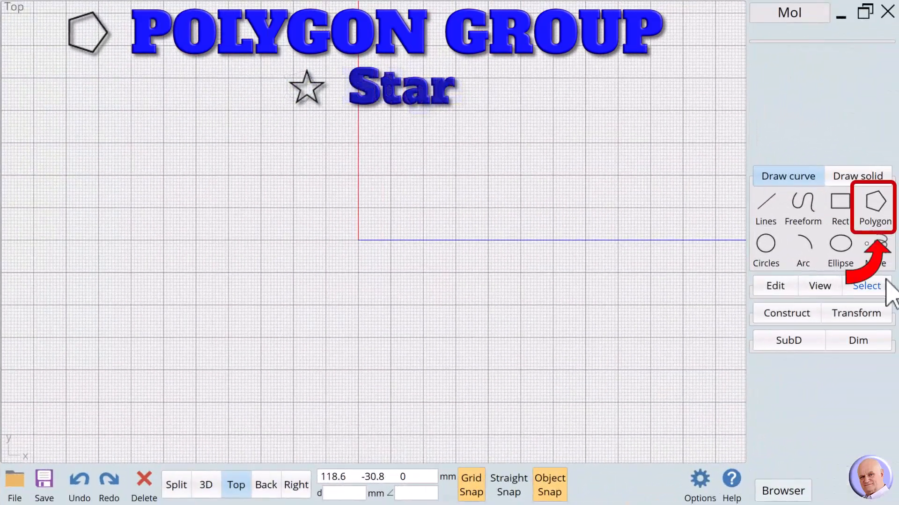
# Draw a five-sided Auto-style star centred on the origin, with its star point about 14.2 mm up the y axis.
pyautogui.click(874, 205)
pyautogui.click(832, 207)
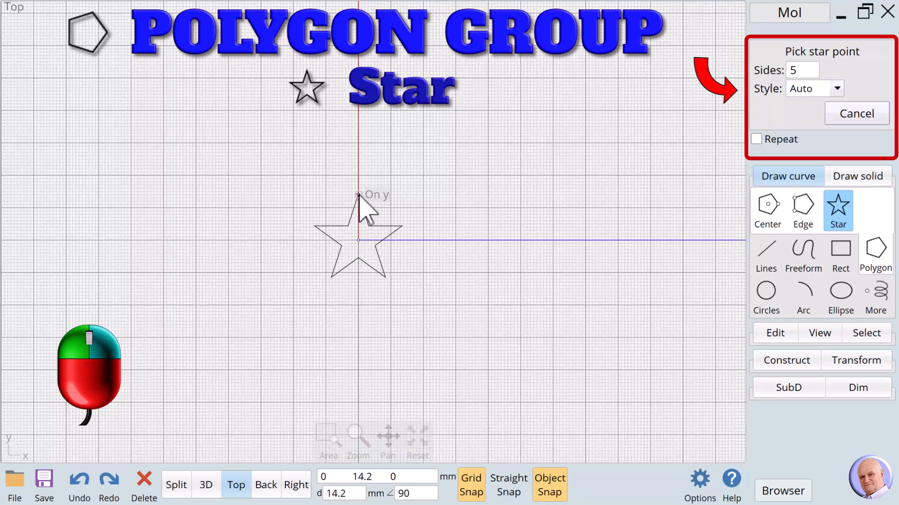
pyautogui.click(358, 194)
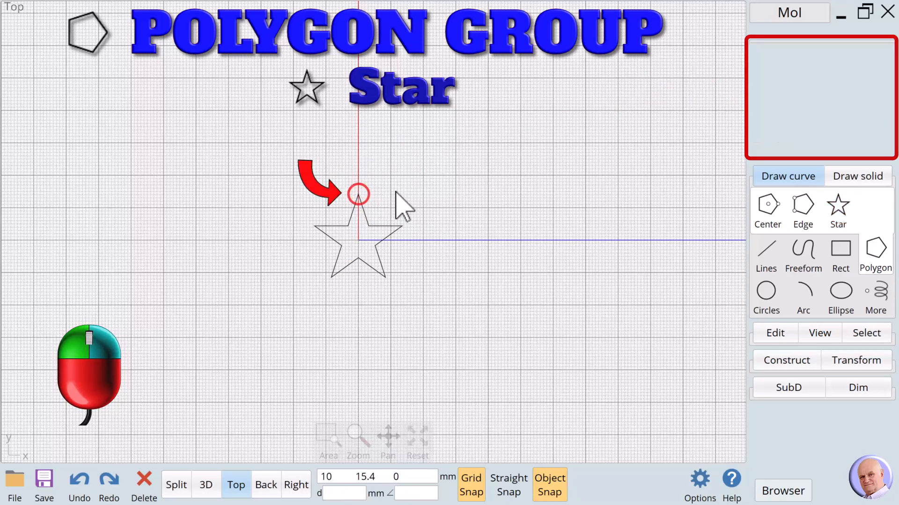
pyautogui.click(523, 243)
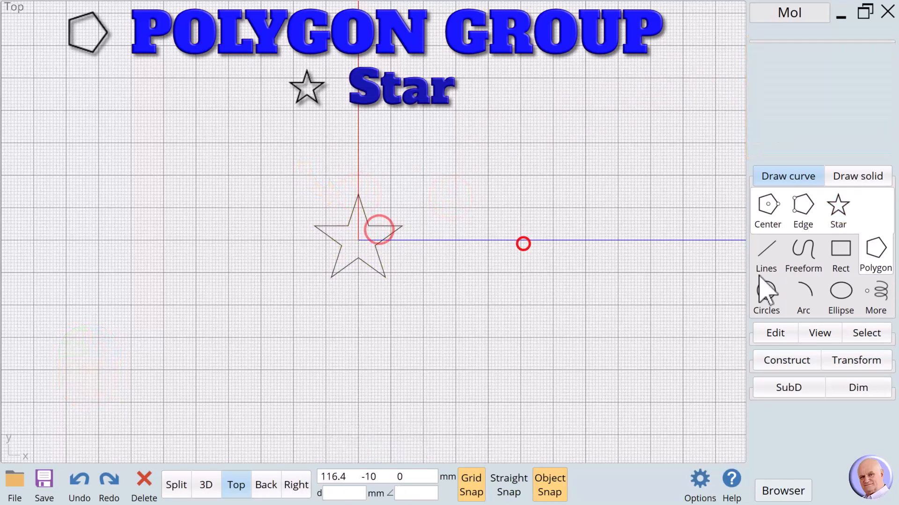
# Draw a Custom-style five-sided star at the origin, with its first point about 28.8 mm up the y axis and second points farther out.
pyautogui.click(837, 206)
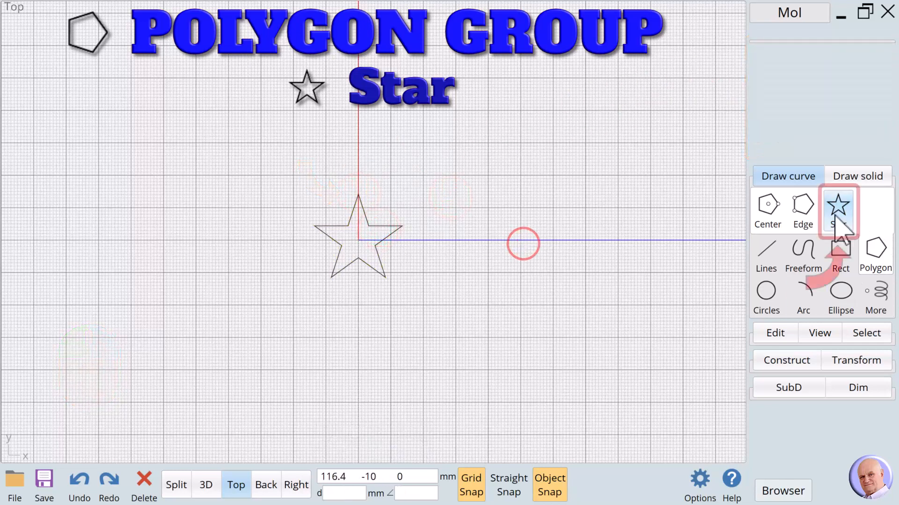
pyautogui.click(358, 240)
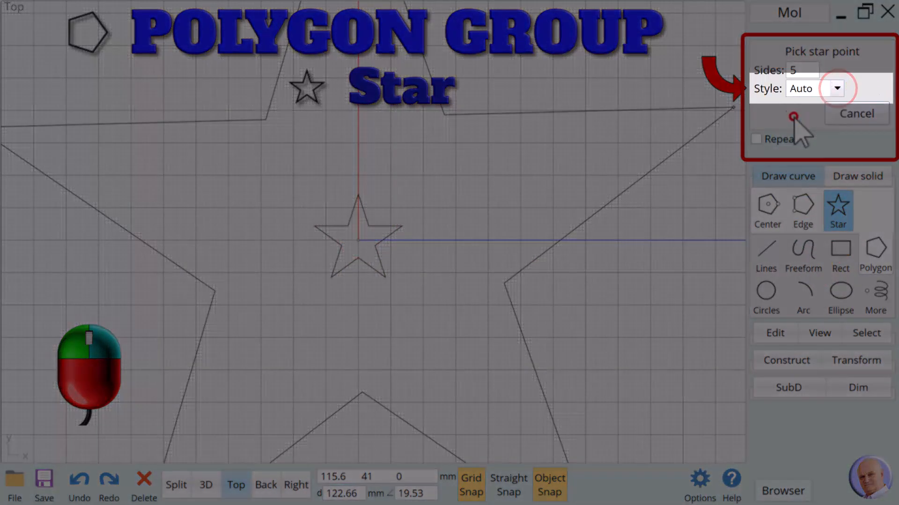
pyautogui.click(793, 117)
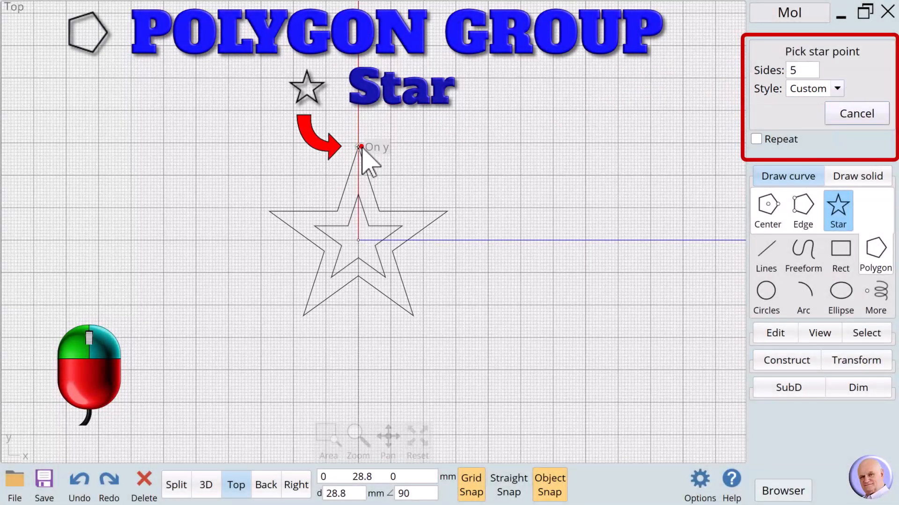
pyautogui.click(358, 147)
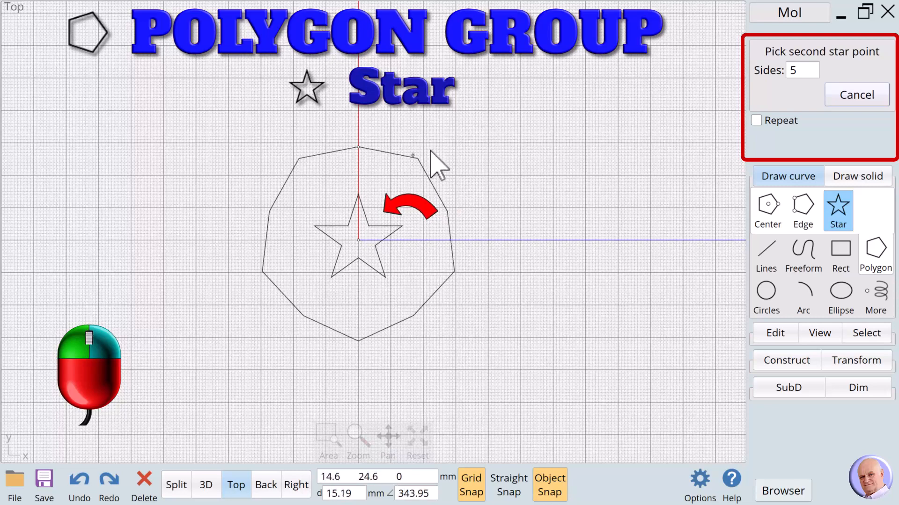
pyautogui.click(483, 91)
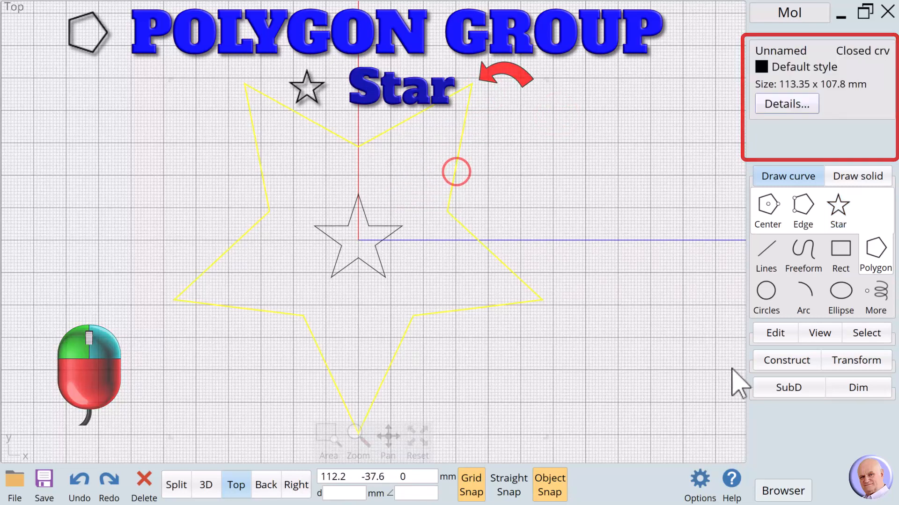
# Extrude the large Custom star to a point 31 mm above the origin on the z axis, with capped ends.
pyautogui.click(773, 361)
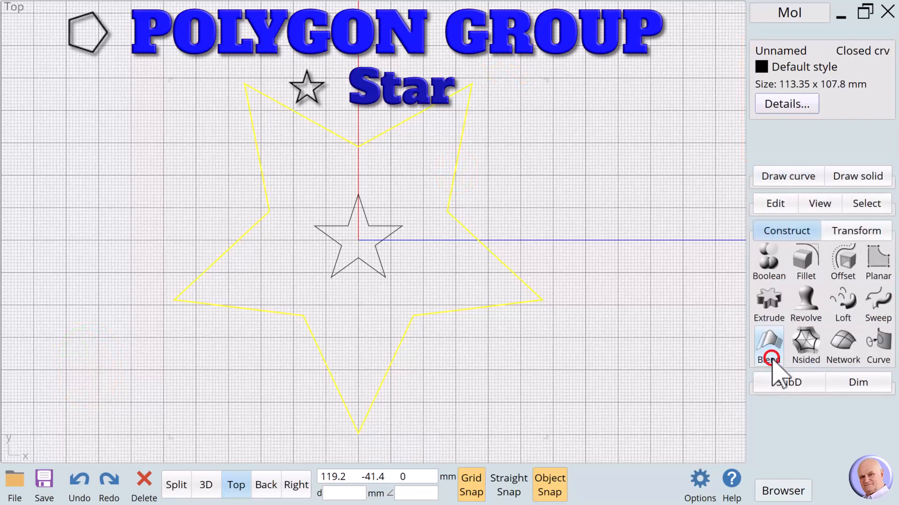
pyautogui.click(762, 304)
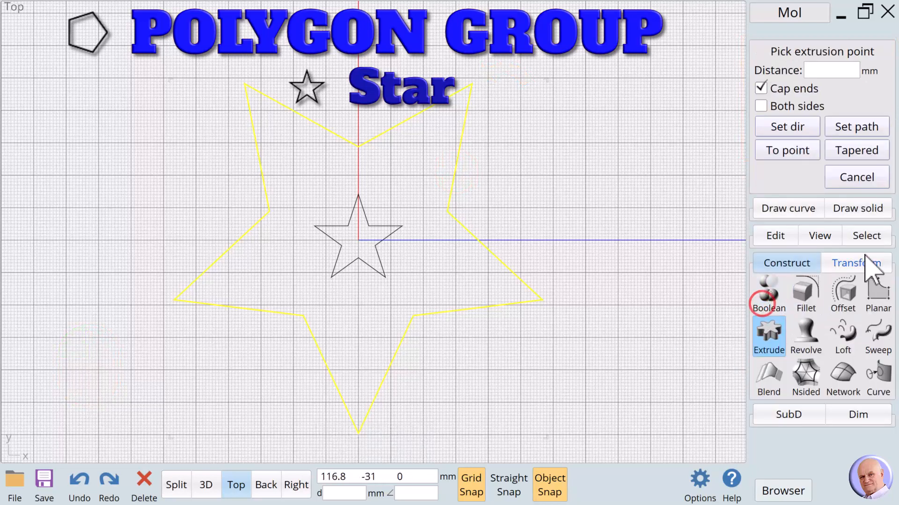
pyautogui.click(785, 150)
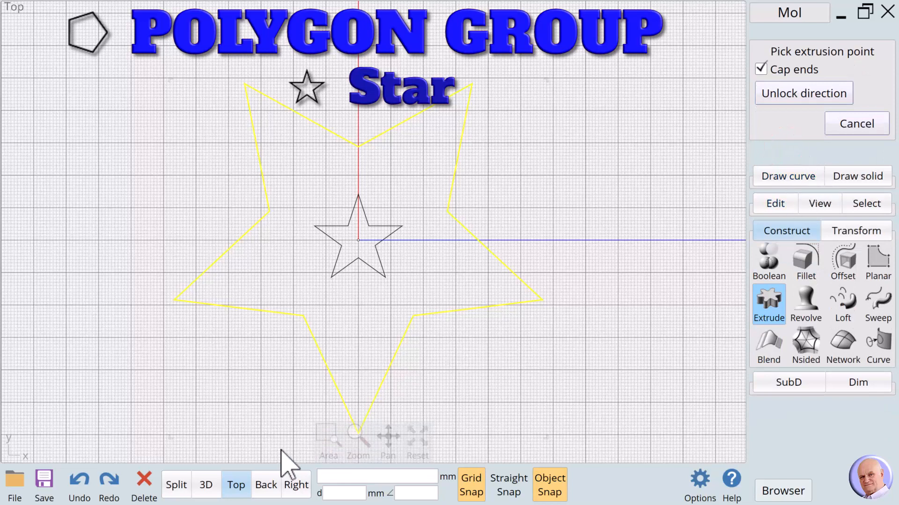
pyautogui.click(265, 485)
pyautogui.click(266, 484)
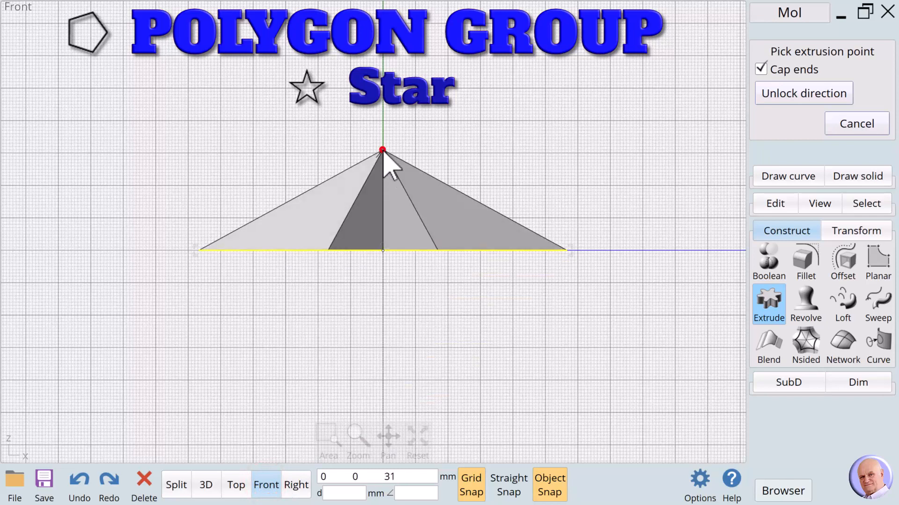
pyautogui.click(382, 149)
# Deselect the extruded star and examine its faceted shape from above and from several angles in 3D.
pyautogui.click(236, 485)
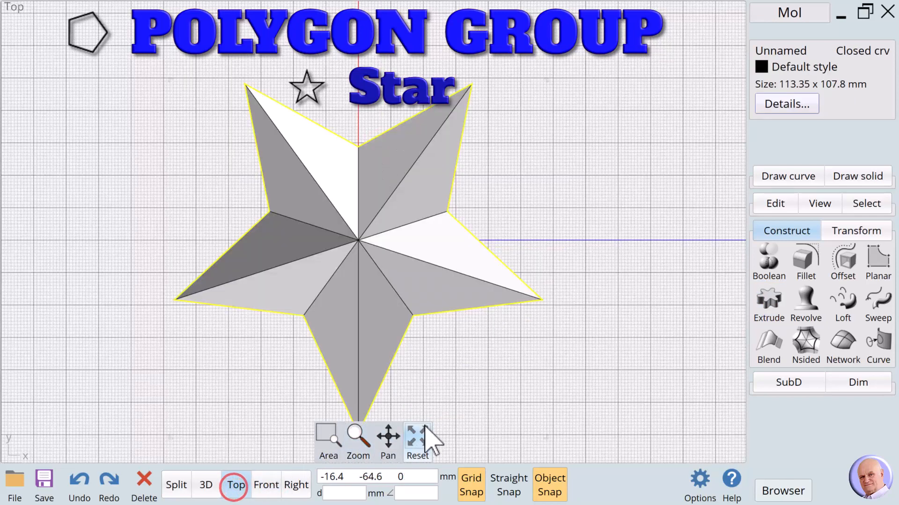
pyautogui.click(446, 388)
pyautogui.click(205, 486)
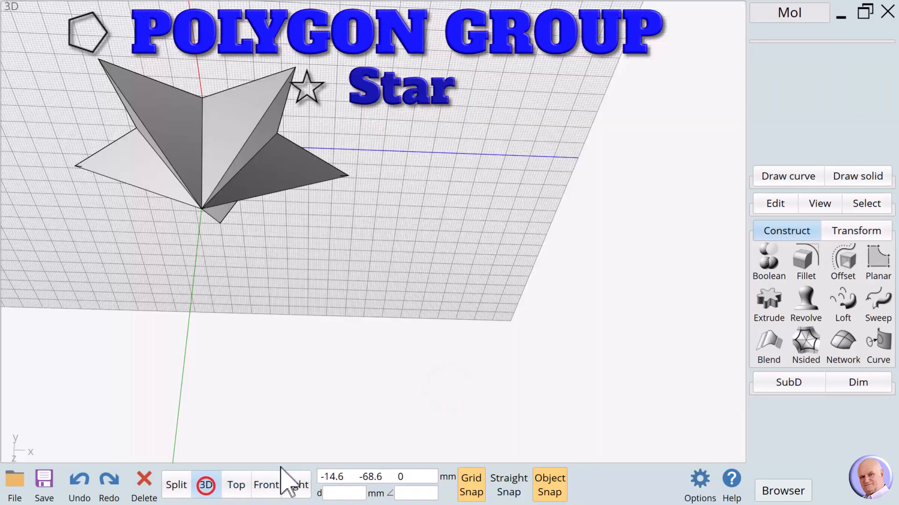
pyautogui.moveTo(286, 482)
pyautogui.moveTo(406, 445)
pyautogui.mouseDown()
pyautogui.moveTo(405, 464)
pyautogui.moveTo(400, 437)
pyautogui.mouseUp()
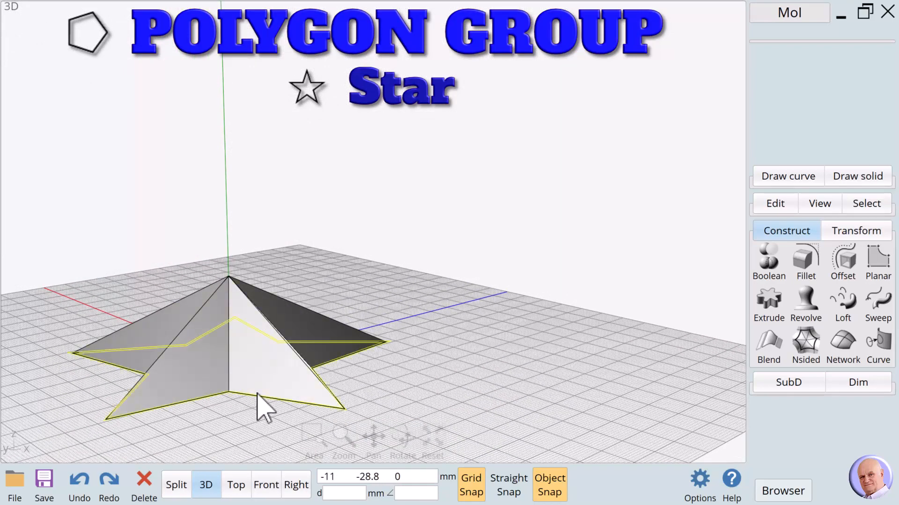
pyautogui.moveTo(460, 462)
pyautogui.click(430, 444)
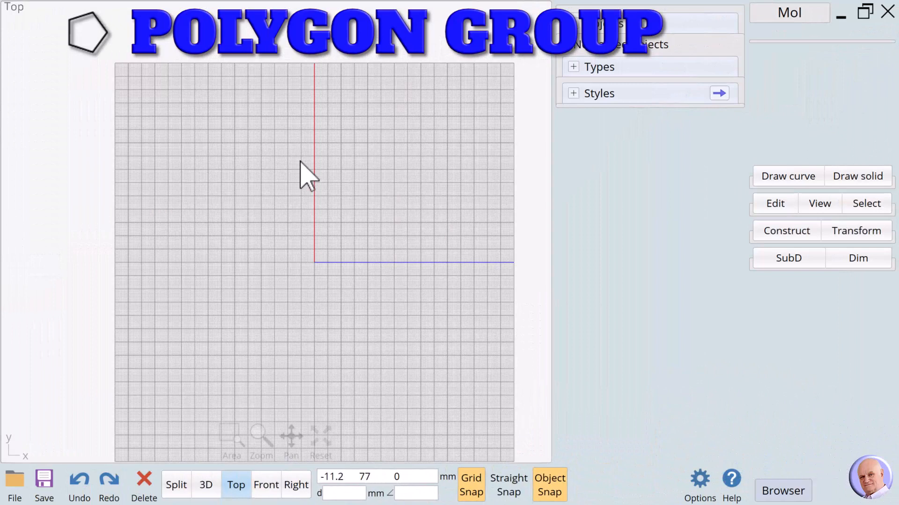
# Draw a five-sided Center polygon at the origin in the Top view, with its radius point 62 mm straight down the y axis.
pyautogui.click(778, 176)
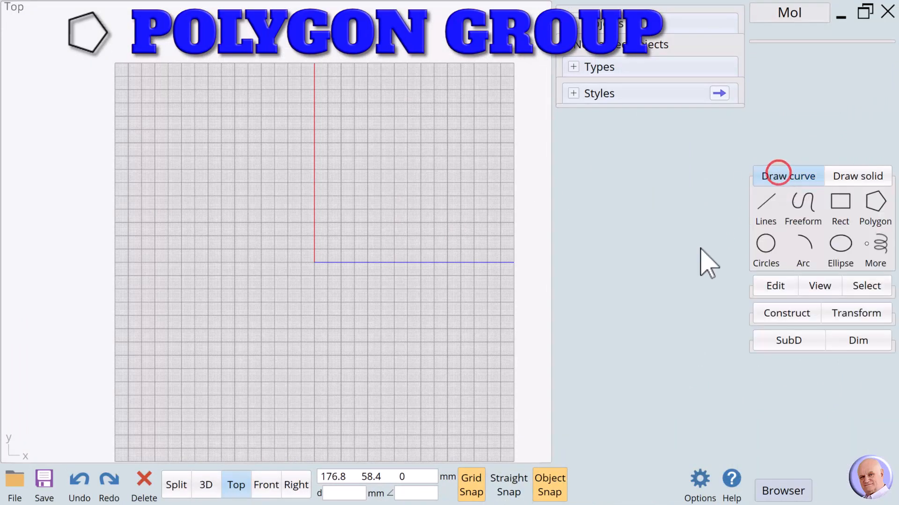
pyautogui.click(874, 206)
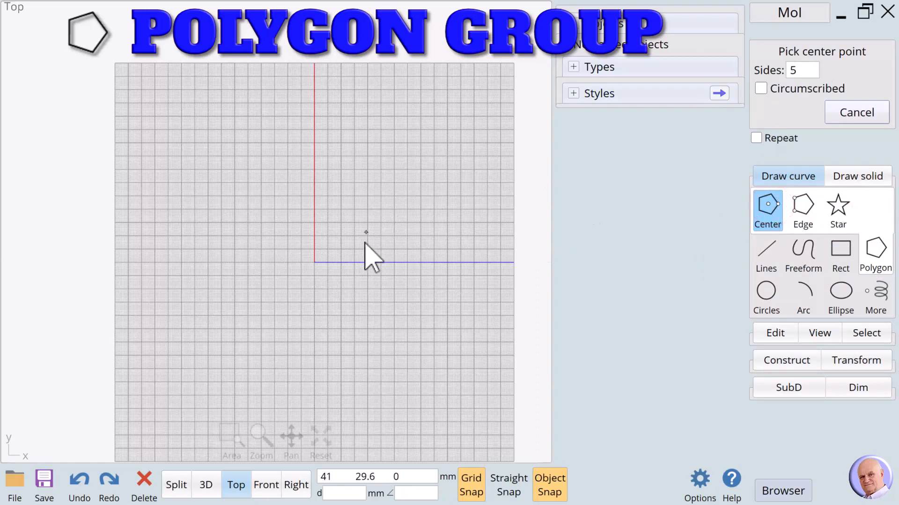
pyautogui.click(315, 264)
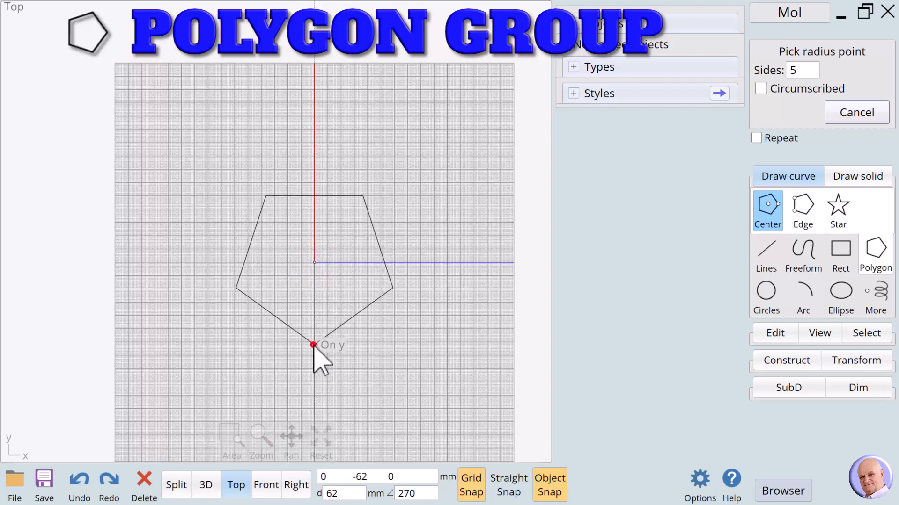
pyautogui.click(312, 345)
# Show the pentagon's control points and deselect the curve.
pyautogui.click(355, 319)
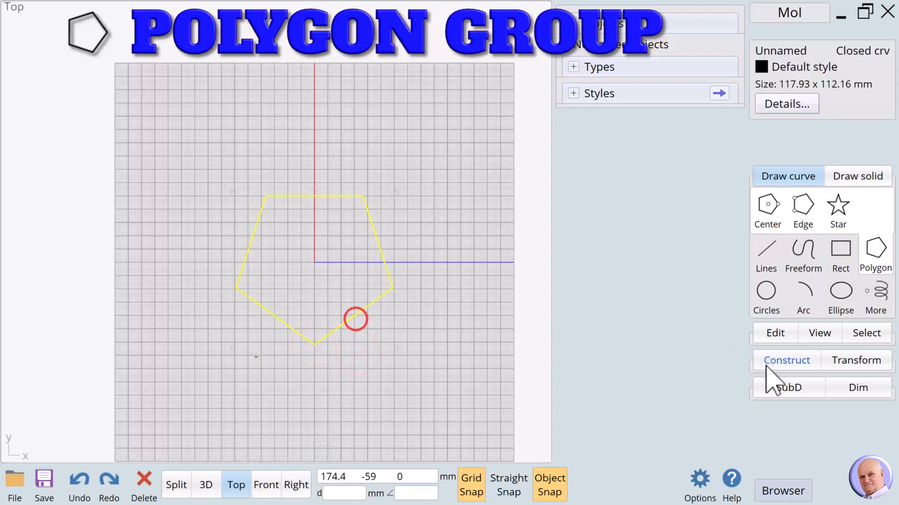
pyautogui.click(765, 333)
pyautogui.click(764, 281)
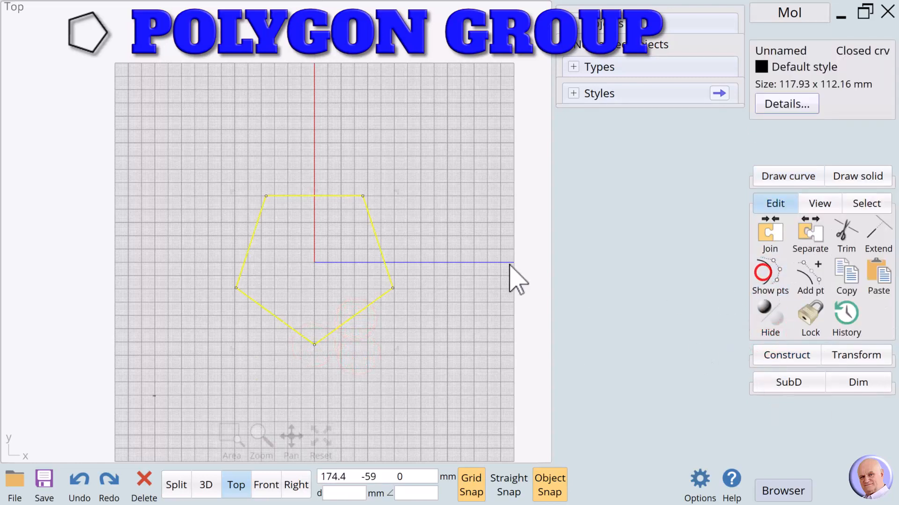
pyautogui.click(432, 247)
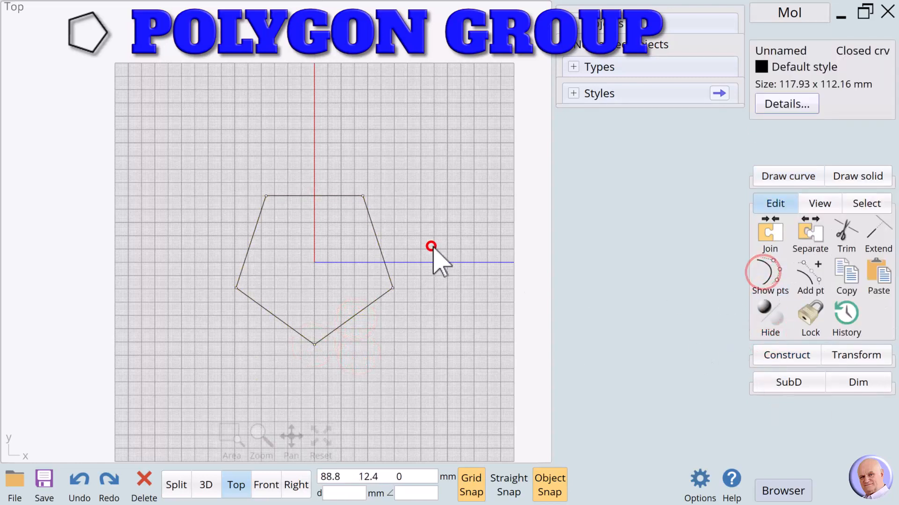
# Add a non-corner control point at the middle of the pentagon's top edge and of each of its two lower edges.
pyautogui.click(808, 278)
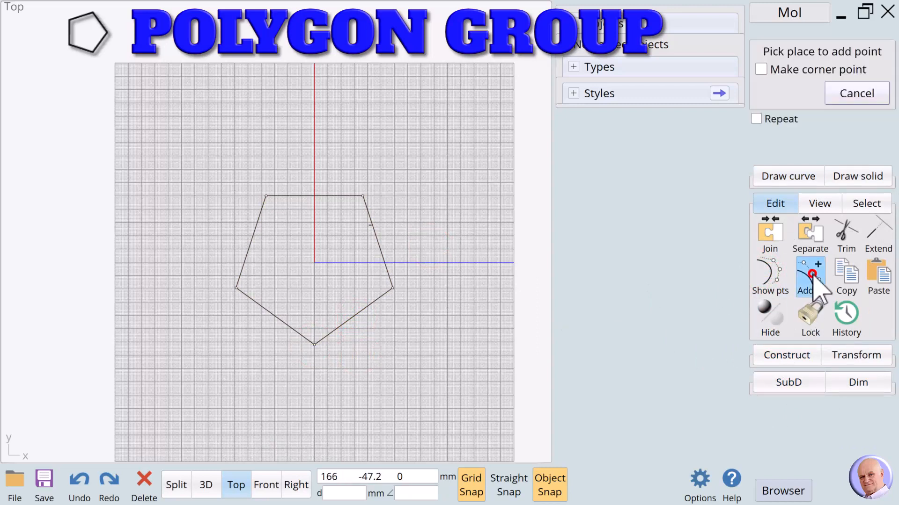
pyautogui.click(315, 197)
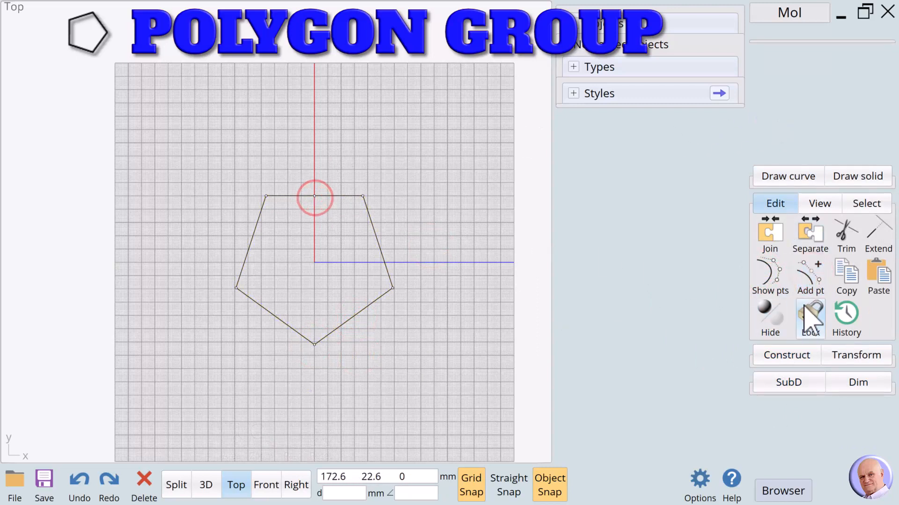
pyautogui.click(818, 277)
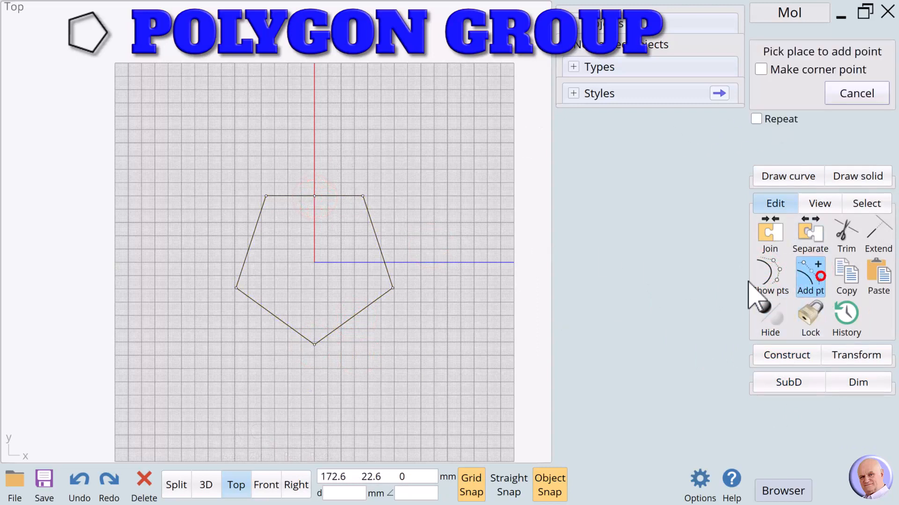
pyautogui.click(355, 317)
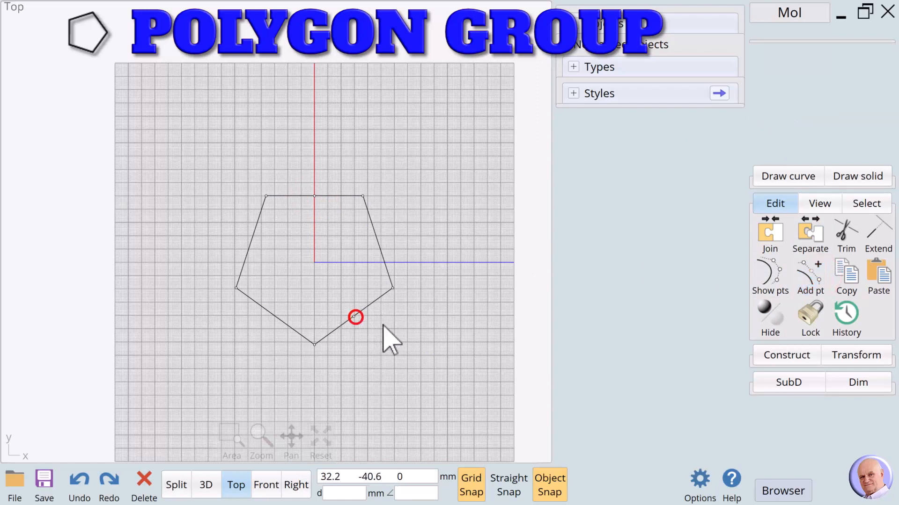
pyautogui.click(808, 281)
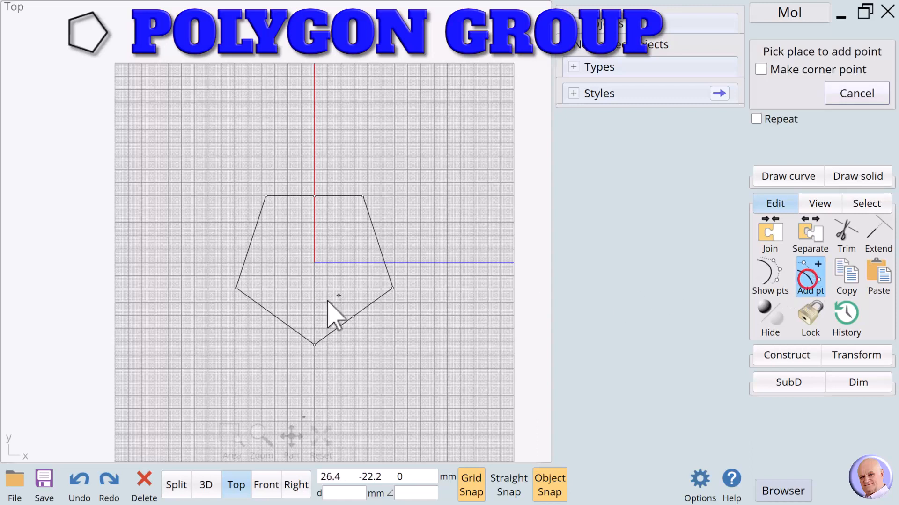
pyautogui.click(275, 317)
pyautogui.click(389, 337)
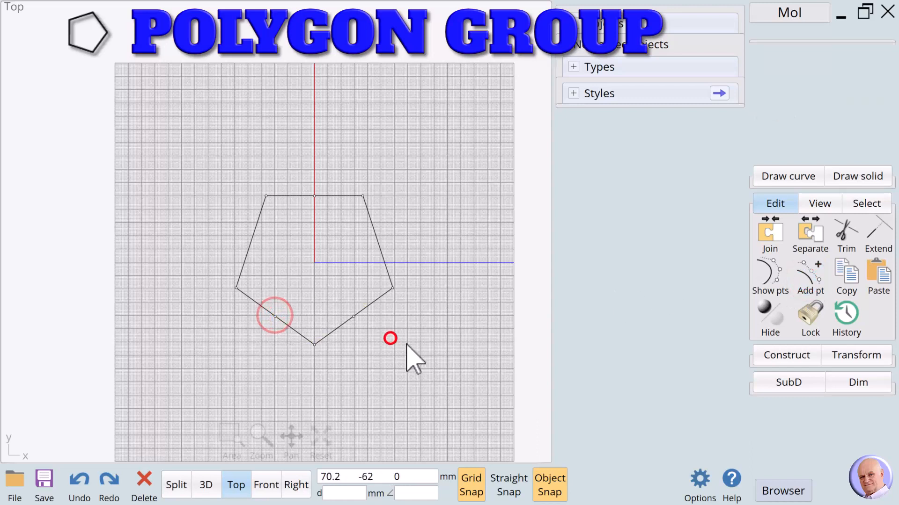
# Align the pentagon's left and right corner points by horizontal center, moving them up to just below the top edge.
pyautogui.click(233, 318)
pyautogui.click(236, 288)
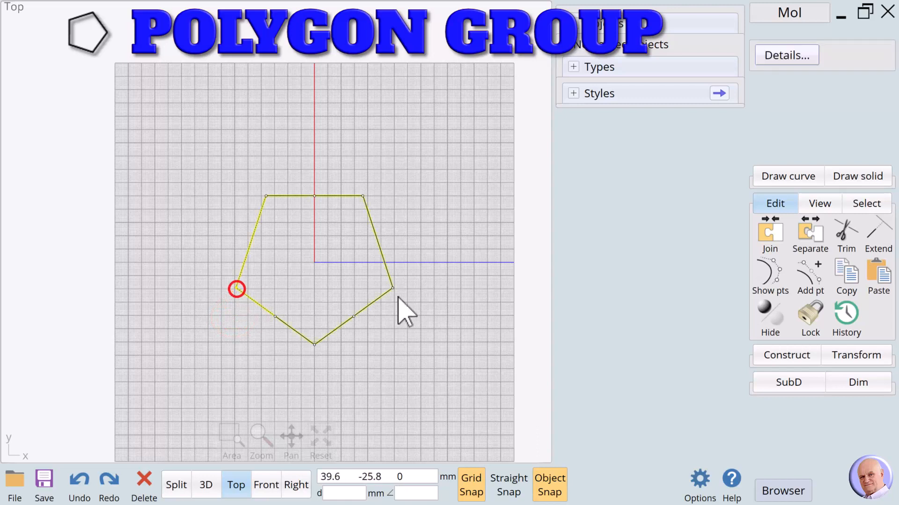
pyautogui.click(392, 287)
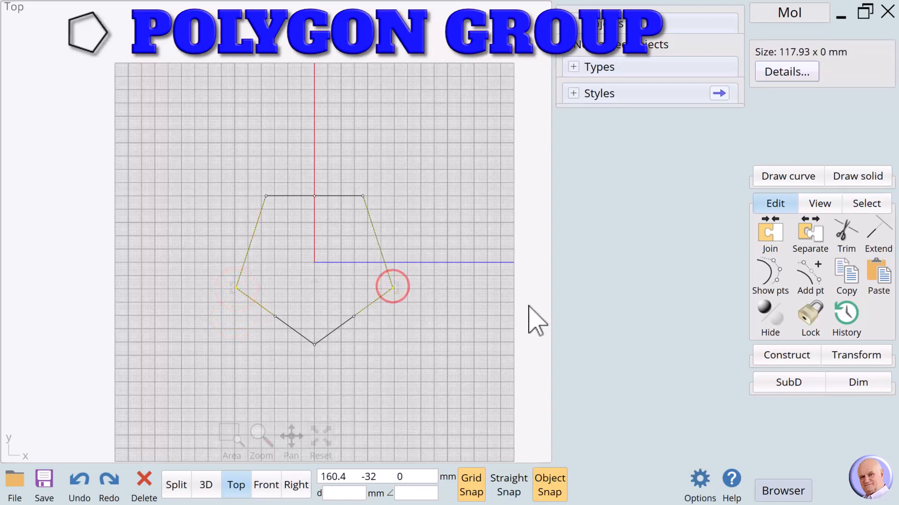
pyautogui.click(867, 355)
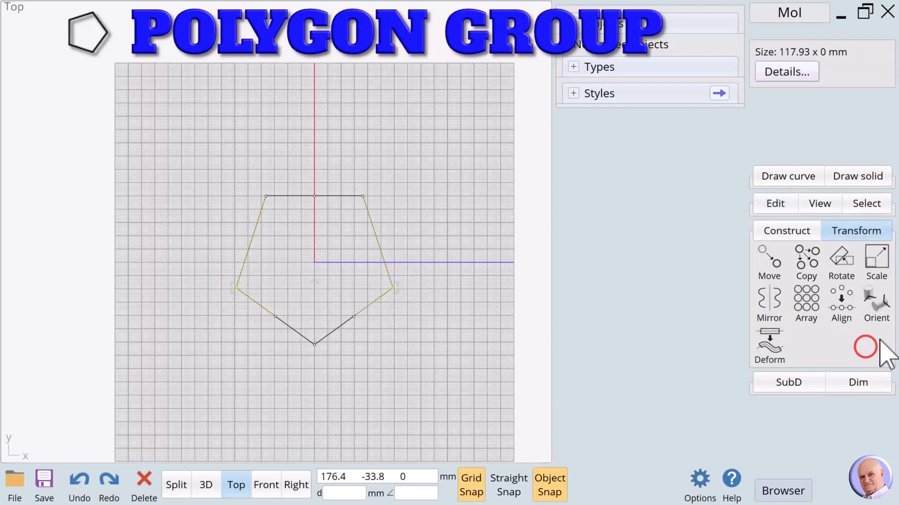
pyautogui.click(842, 303)
pyautogui.click(784, 89)
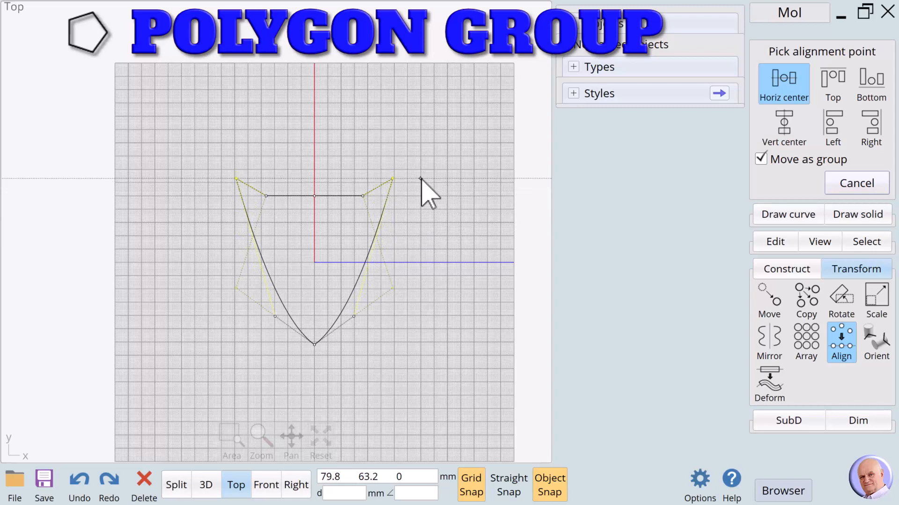
pyautogui.click(411, 218)
pyautogui.press('Escape')
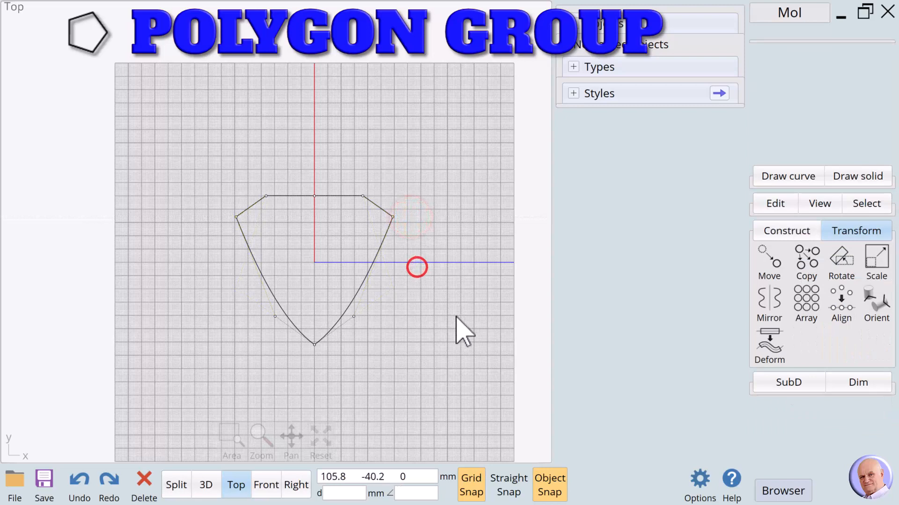
# Draw a Center rectangle at the origin, about 96.4 mm wide and 86 mm high, as a guide over the curve.
pyautogui.click(777, 177)
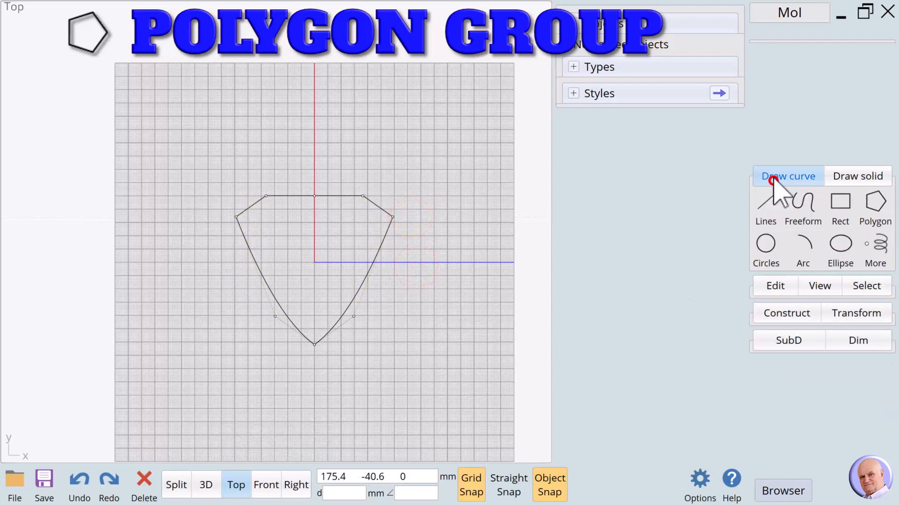
pyautogui.click(840, 202)
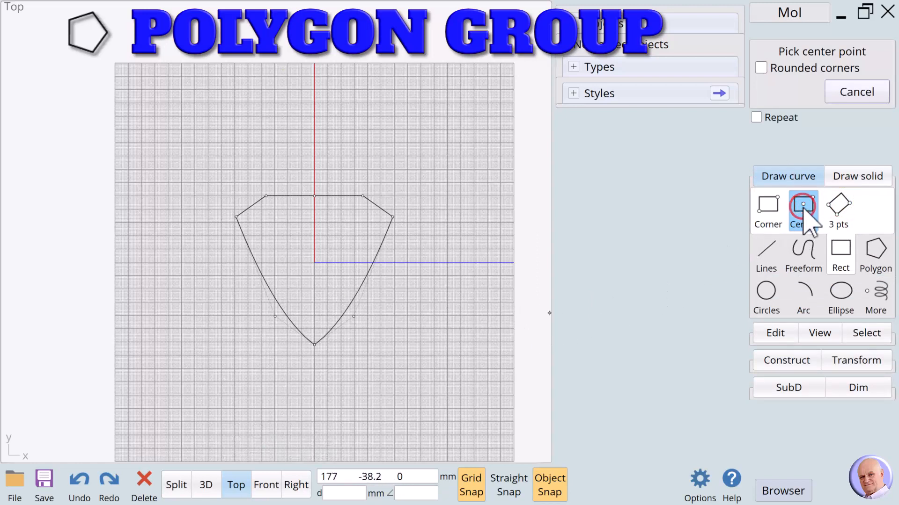
pyautogui.click(314, 265)
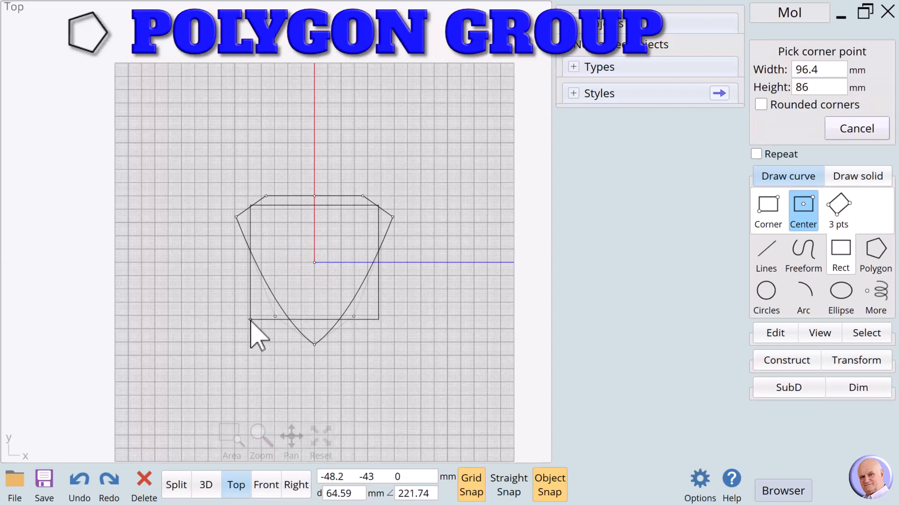
pyautogui.click(251, 321)
pyautogui.click(396, 374)
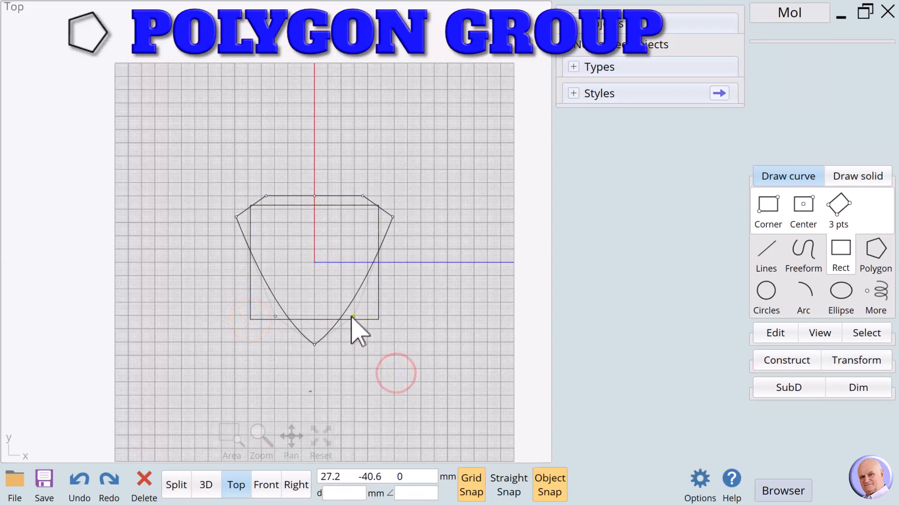
# Move the two lower side control points out to the guide rectangle's bottom corners, and delete the rectangle.
pyautogui.moveTo(352, 317); pyautogui.dragTo(382, 323)
pyautogui.click(437, 343)
pyautogui.click(280, 334)
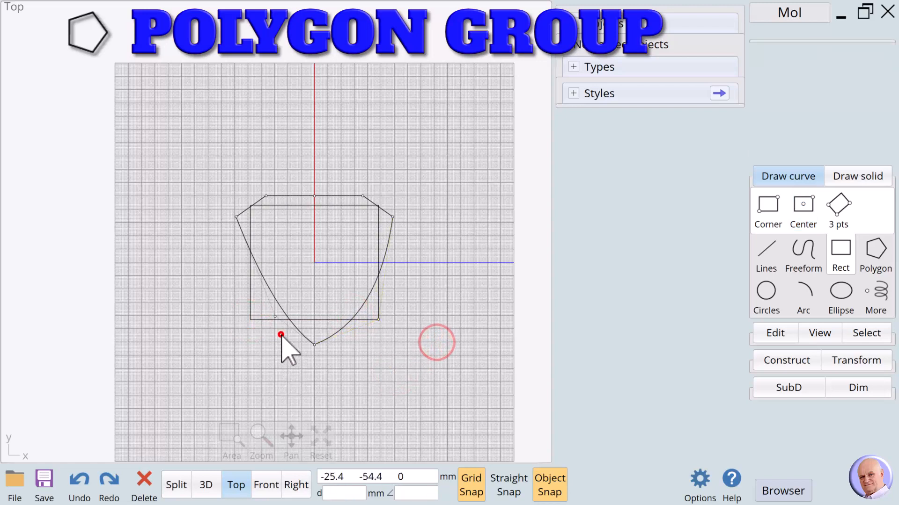
pyautogui.moveTo(276, 317); pyautogui.dragTo(251, 322)
pyautogui.click(381, 339)
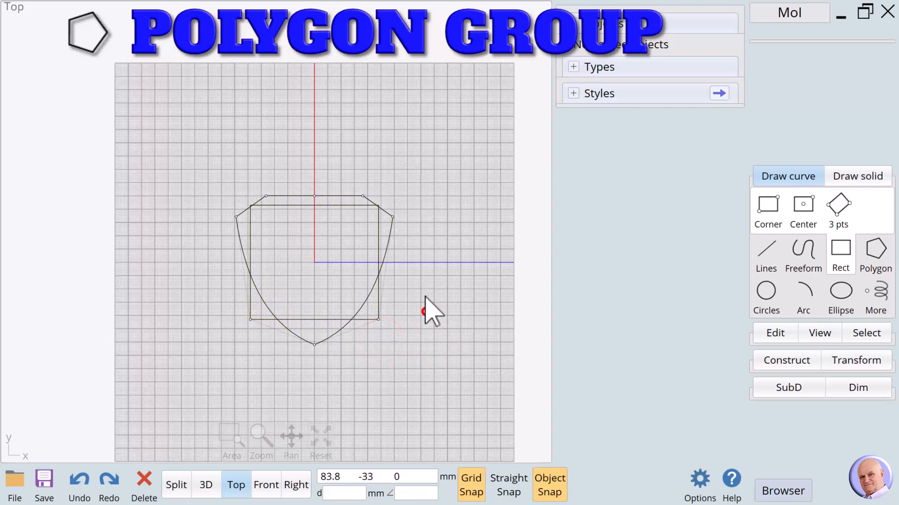
pyautogui.click(377, 244)
pyautogui.press('Delete')
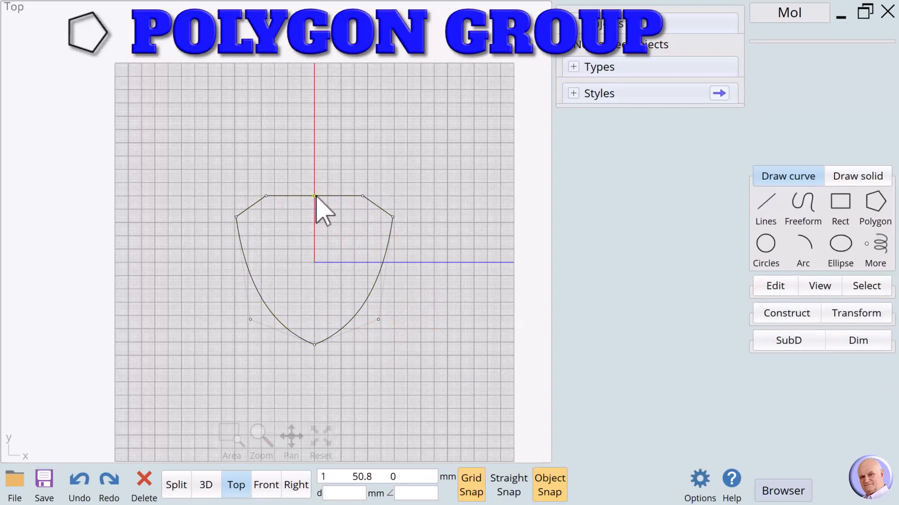
# Move the top edge's middle control point down the y axis to curve the edge inward, hide the control points and select the shield outline.
pyautogui.moveTo(316, 196); pyautogui.dragTo(314, 220)
pyautogui.click(418, 278)
pyautogui.click(775, 286)
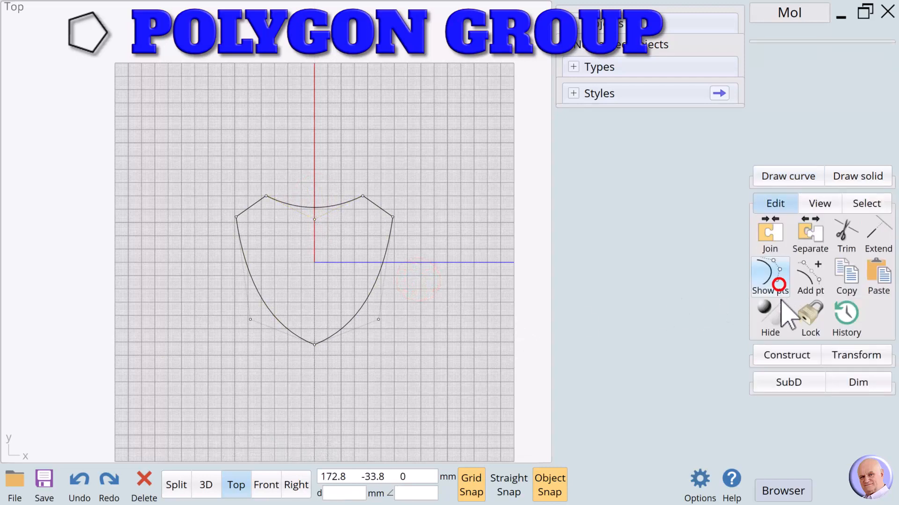
pyautogui.click(450, 265)
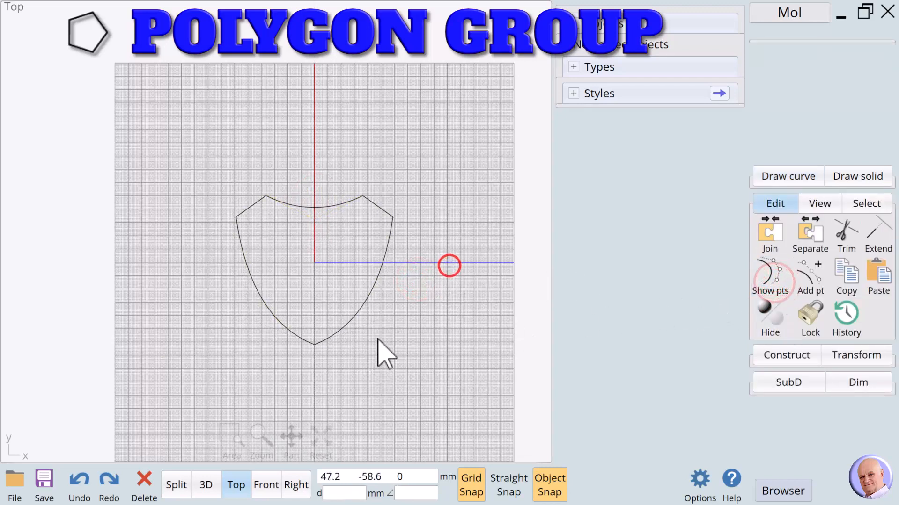
pyautogui.click(362, 305)
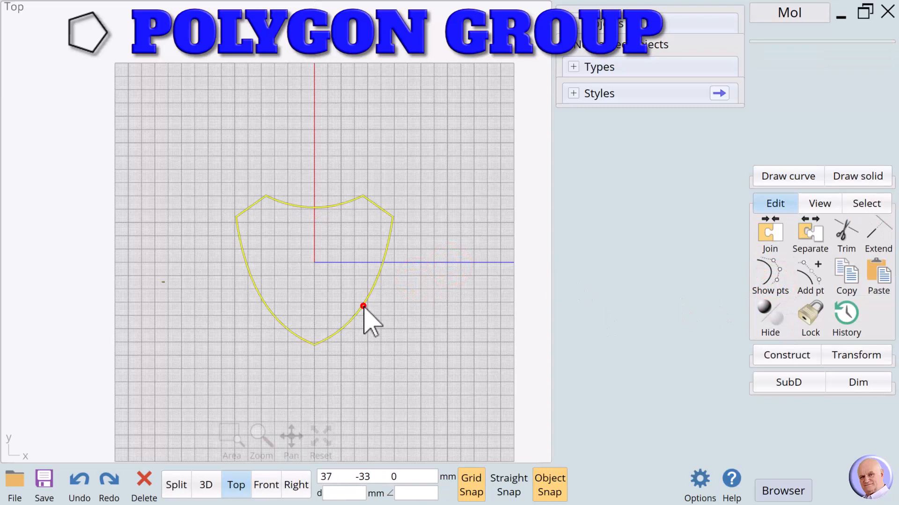
# Extrude the closed shield outline by 2 mm with capped ends and deselect it.
pyautogui.click(786, 355)
pyautogui.click(768, 297)
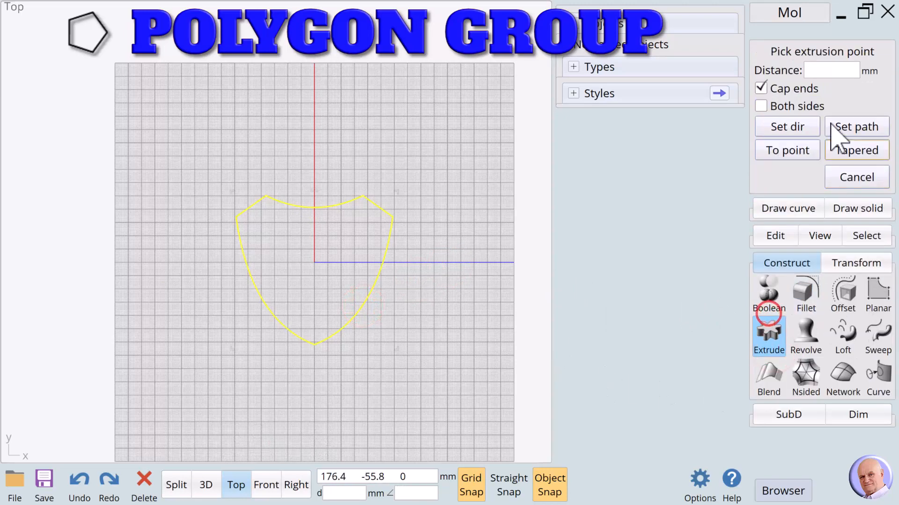
pyautogui.click(828, 71)
pyautogui.click(800, 168)
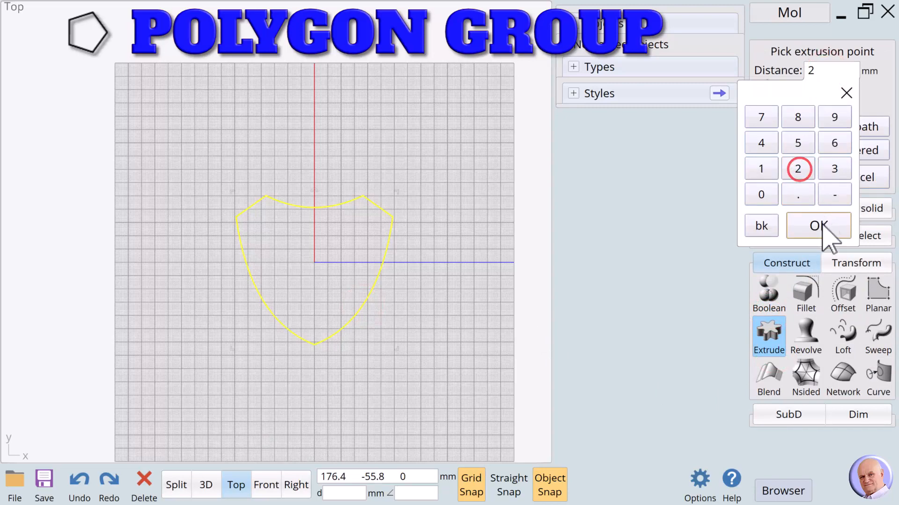
pyautogui.click(819, 224)
pyautogui.click(456, 212)
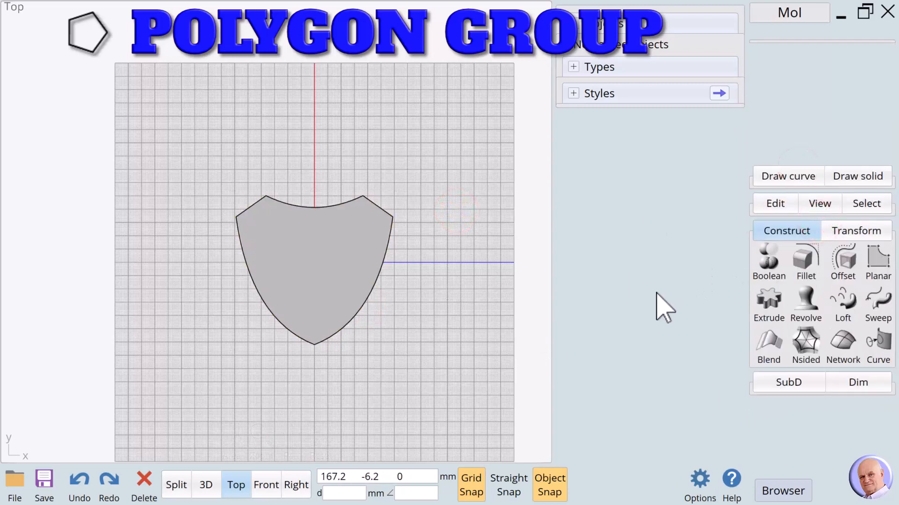
# Start a Text solid reading "S" at about (-19, -22.8) on the shield and set its height to 65 mm.
pyautogui.click(857, 176)
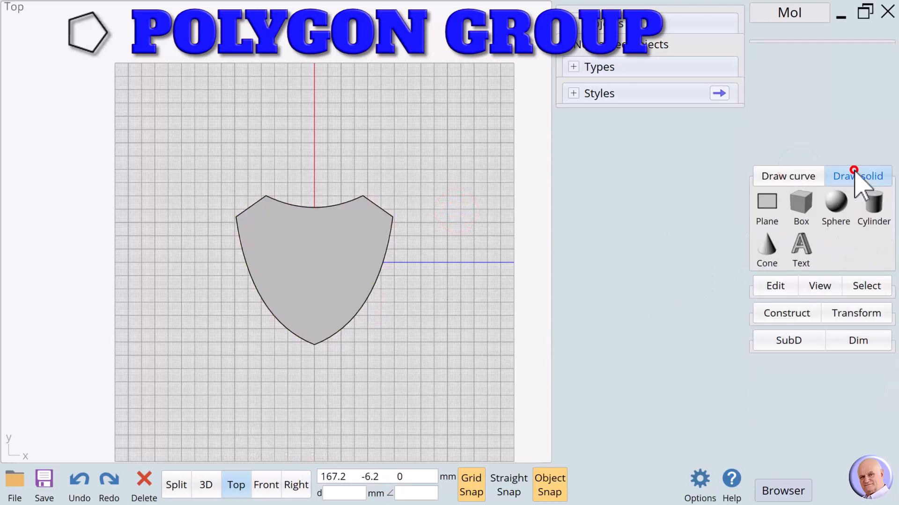
pyautogui.click(801, 246)
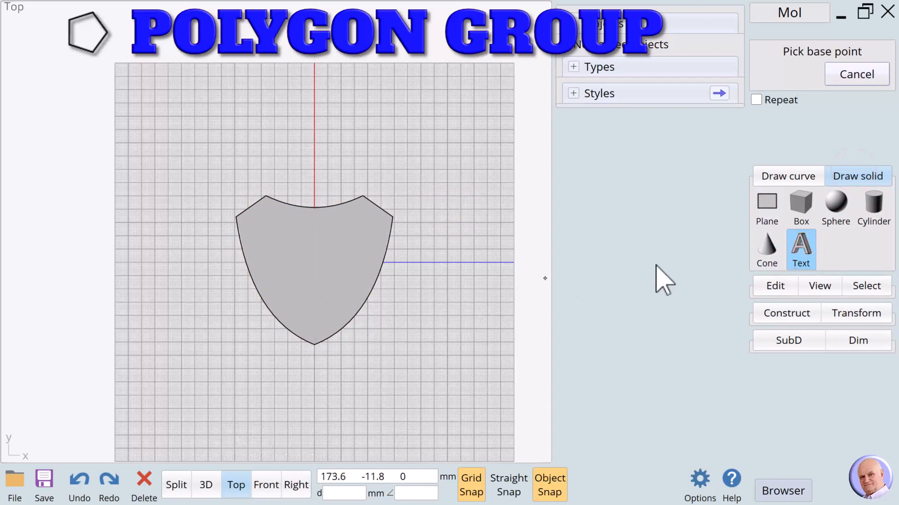
pyautogui.click(289, 293)
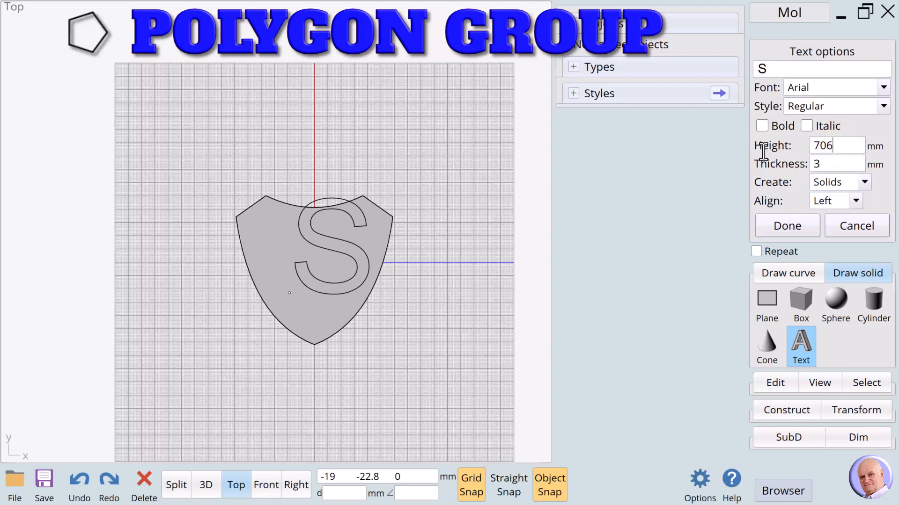
pyautogui.click(843, 160)
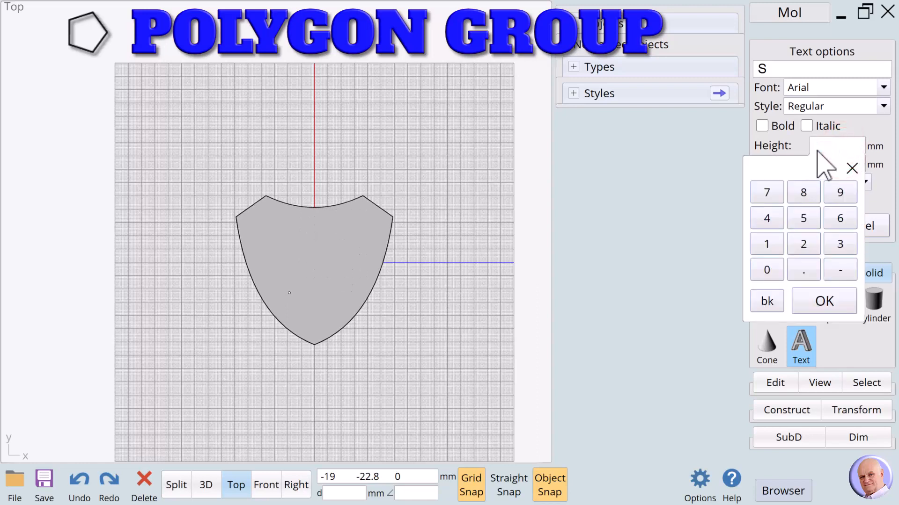
pyautogui.click(817, 150)
pyautogui.write('65')
pyautogui.press('Return')
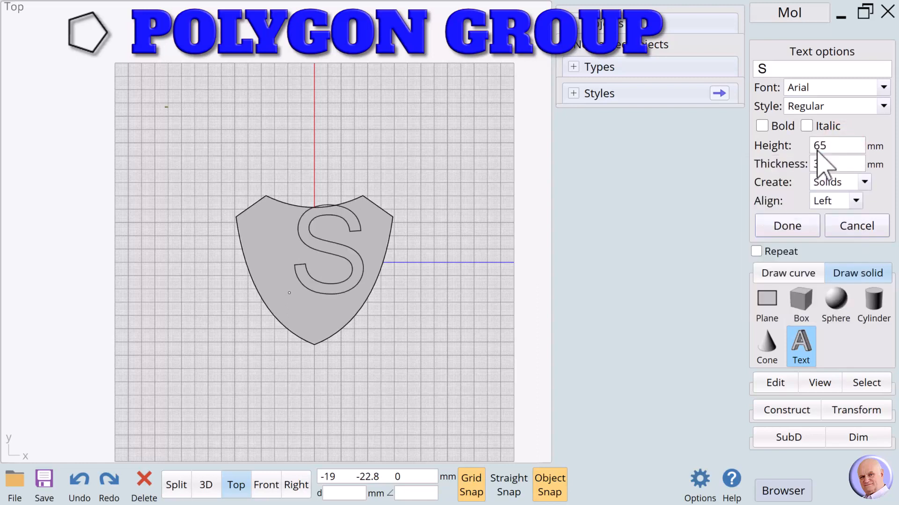
# Change the letter's font to AcmeFont, set its thickness to 5 mm and finish the text.
pyautogui.click(822, 89)
pyautogui.scroll(3, 824, 131)
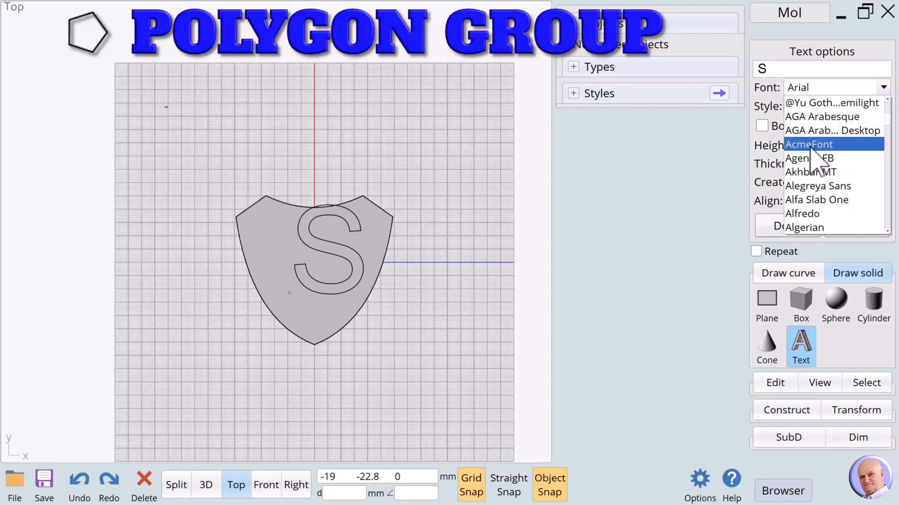
pyautogui.click(808, 144)
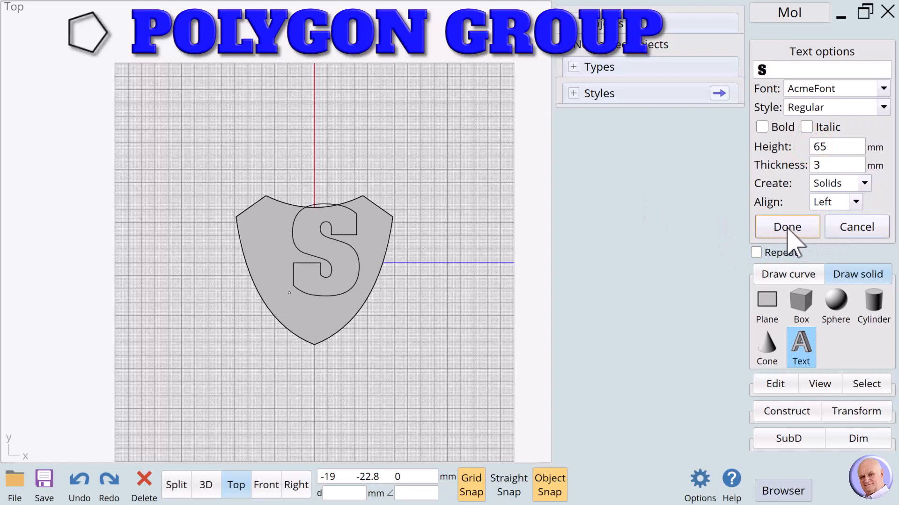
pyautogui.click(823, 163)
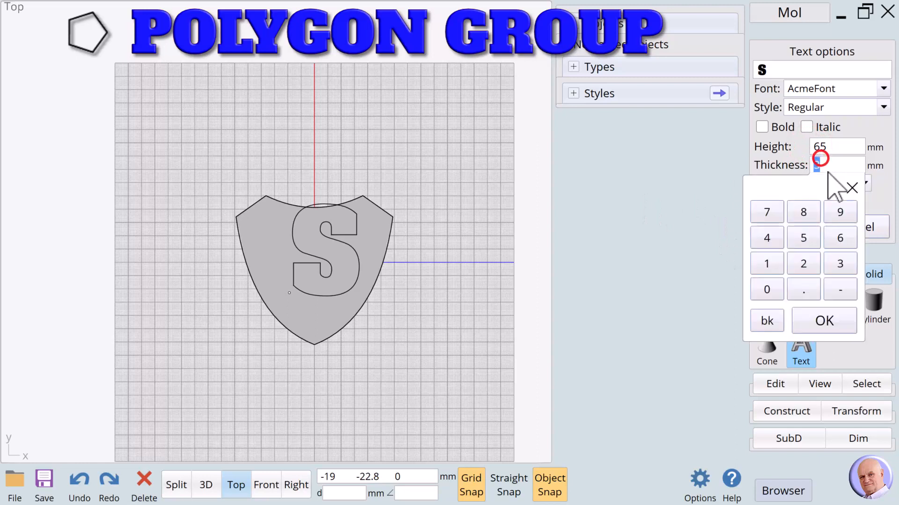
pyautogui.click(803, 238)
pyautogui.click(823, 320)
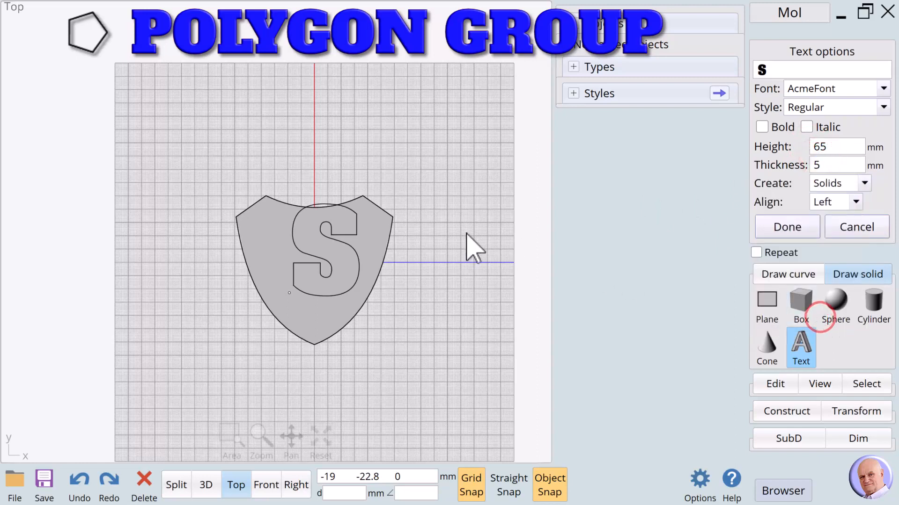
pyautogui.click(443, 229)
pyautogui.click(780, 226)
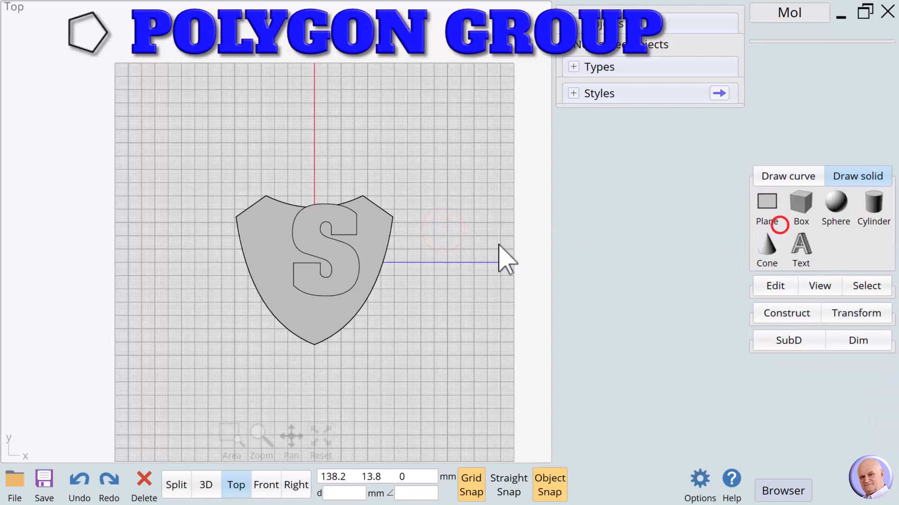
pyautogui.click(499, 244)
# Align the S solid by horizontal center to the x axis and by vertical center to the y axis.
pyautogui.click(341, 221)
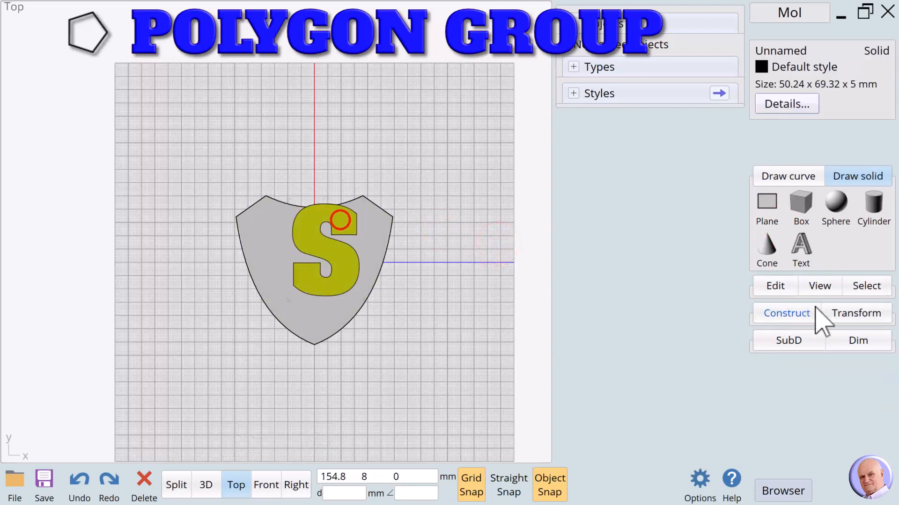
pyautogui.click(856, 313)
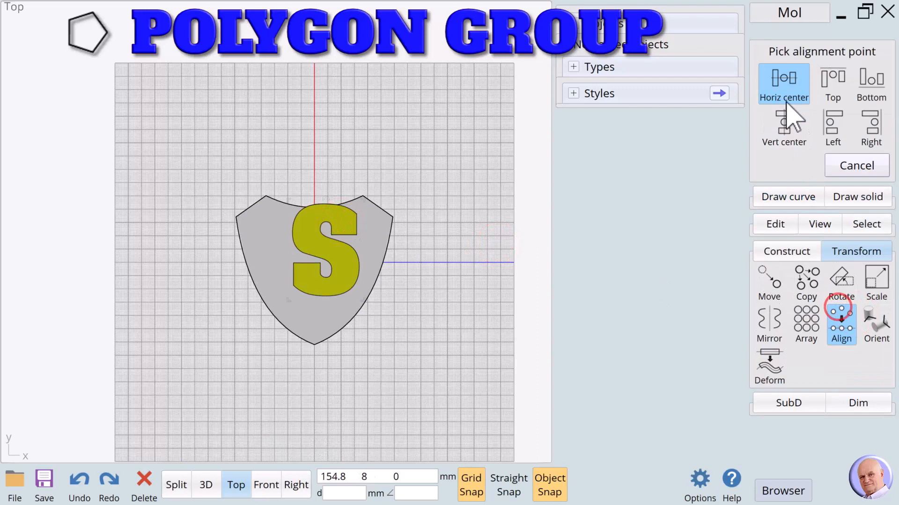
pyautogui.click(785, 87)
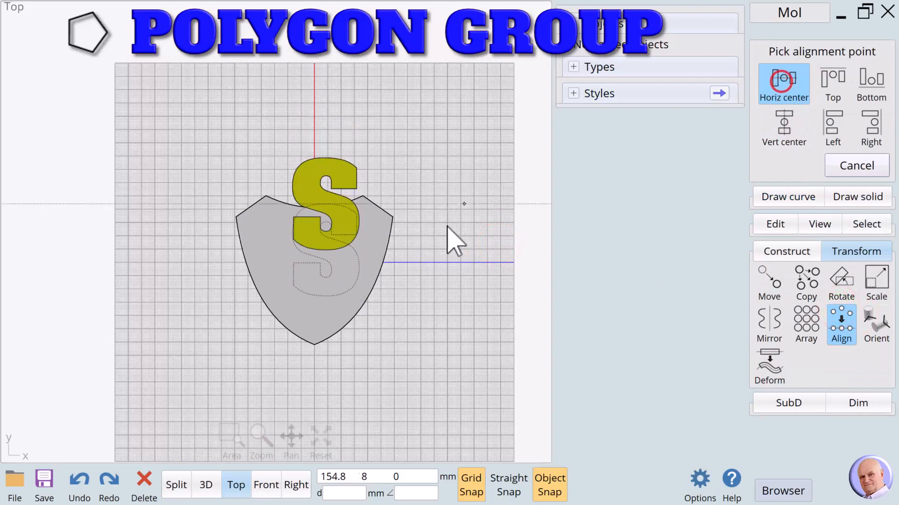
pyautogui.click(424, 262)
pyautogui.click(841, 320)
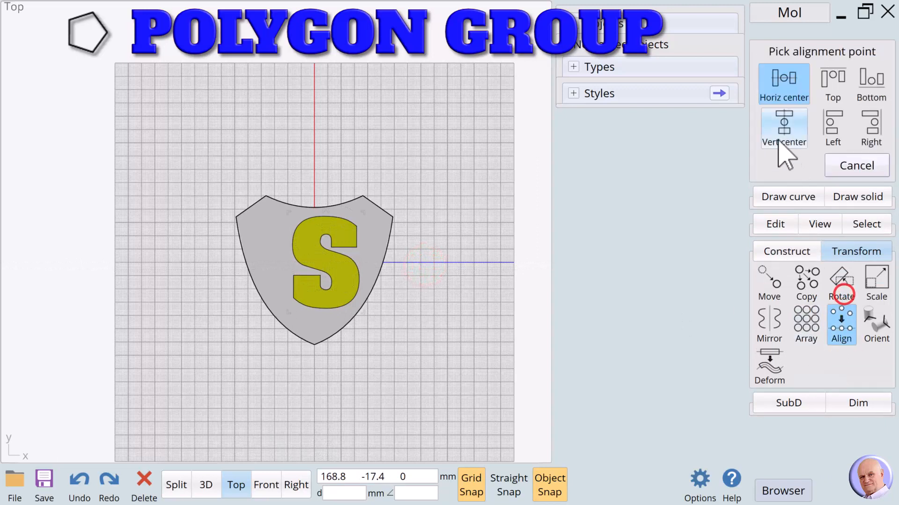
pyautogui.click(784, 132)
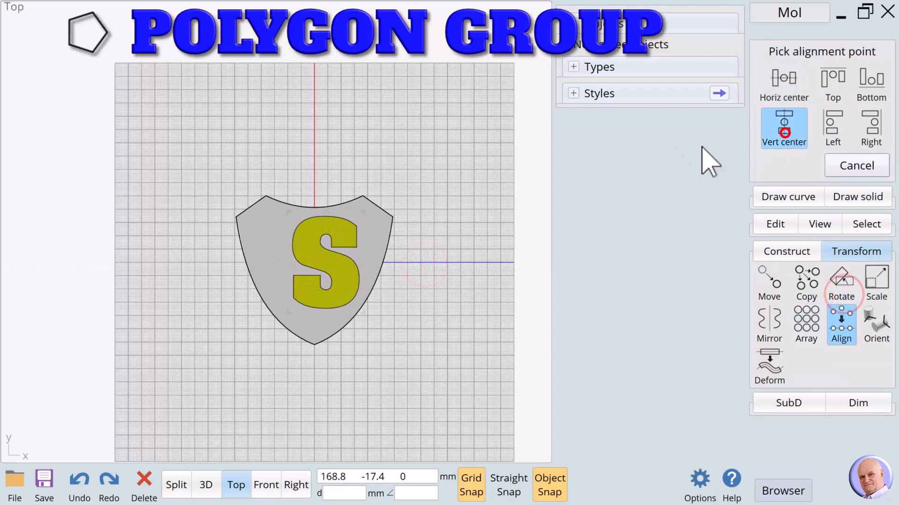
pyautogui.click(313, 174)
pyautogui.click(421, 216)
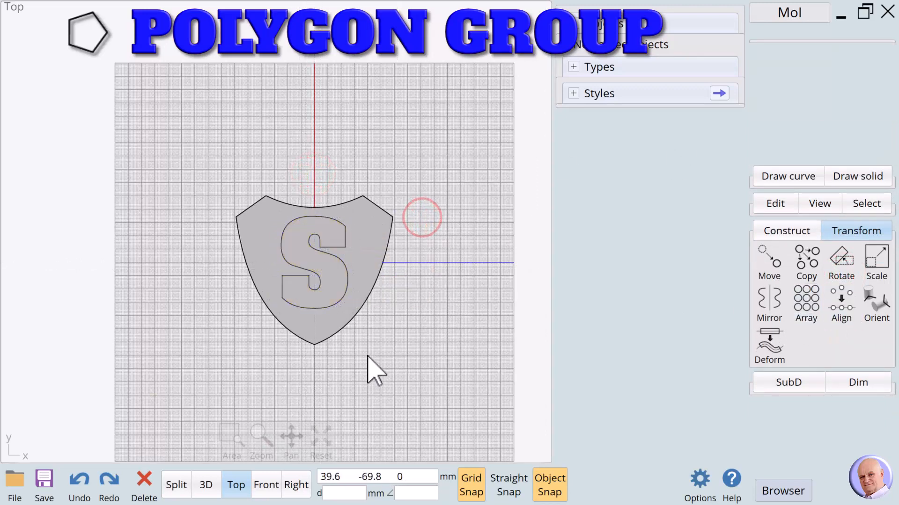
# Inspect the shield and its raised letter from different angles in the 3D view.
pyautogui.click(206, 485)
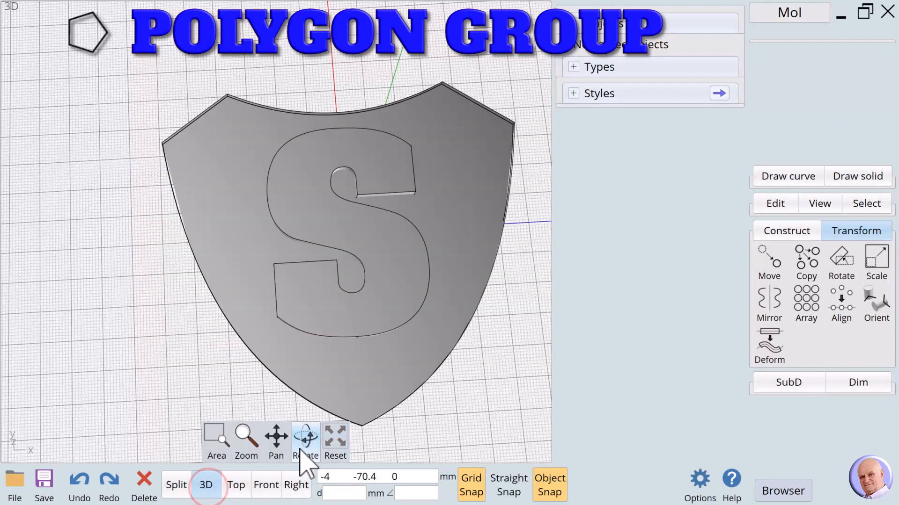
pyautogui.moveTo(299, 448); pyautogui.dragTo(353, 407)
pyautogui.moveTo(302, 438)
pyautogui.mouseDown()
pyautogui.moveTo(298, 454)
pyautogui.moveTo(301, 447)
pyautogui.mouseUp()
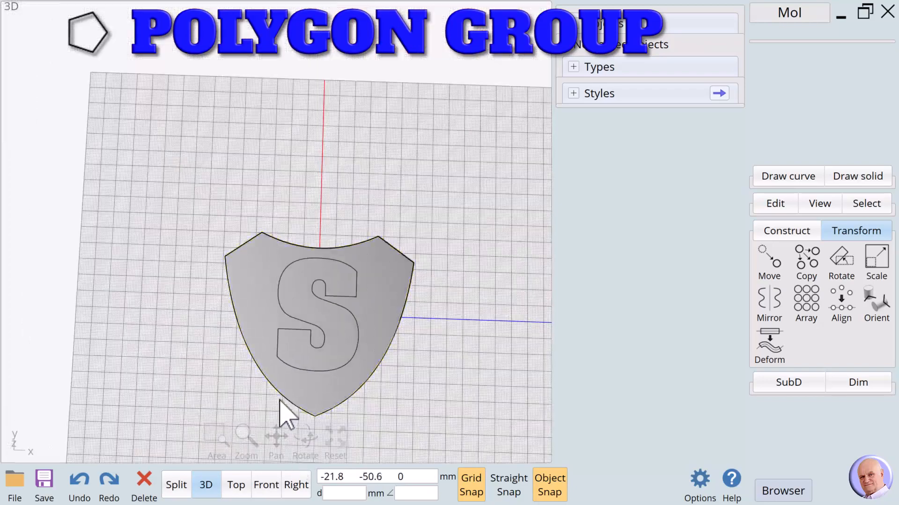
pyautogui.moveTo(275, 431); pyautogui.dragTo(277, 437)
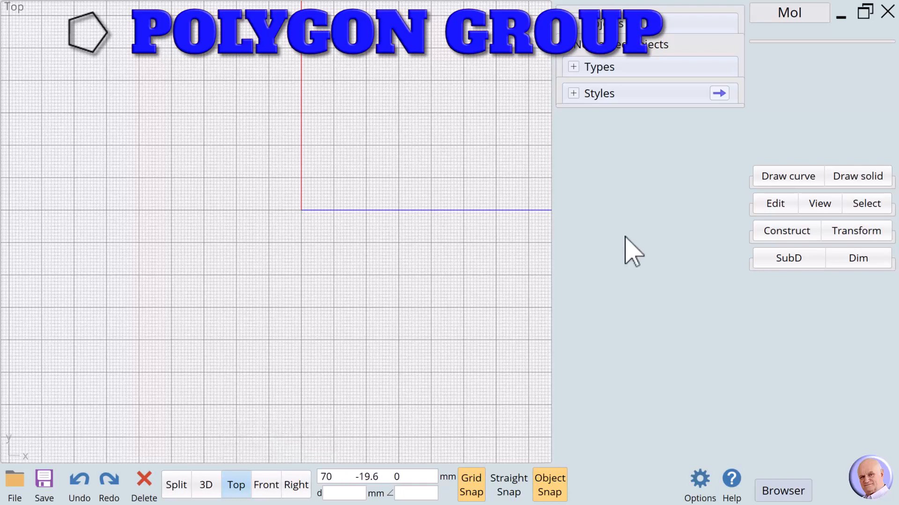
# Draw a Center rectangle at the origin, 100 mm wide and 100 mm high.
pyautogui.click(798, 180)
pyautogui.click(840, 201)
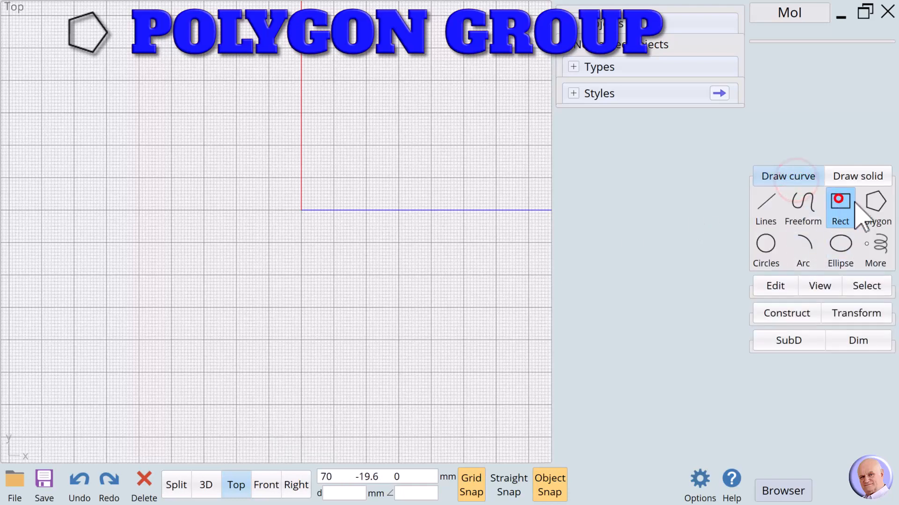
pyautogui.click(812, 206)
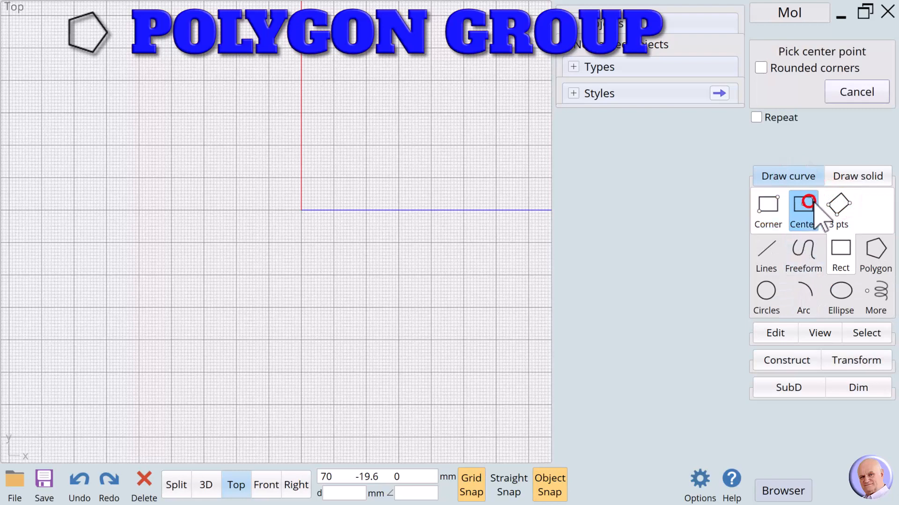
pyautogui.click(302, 208)
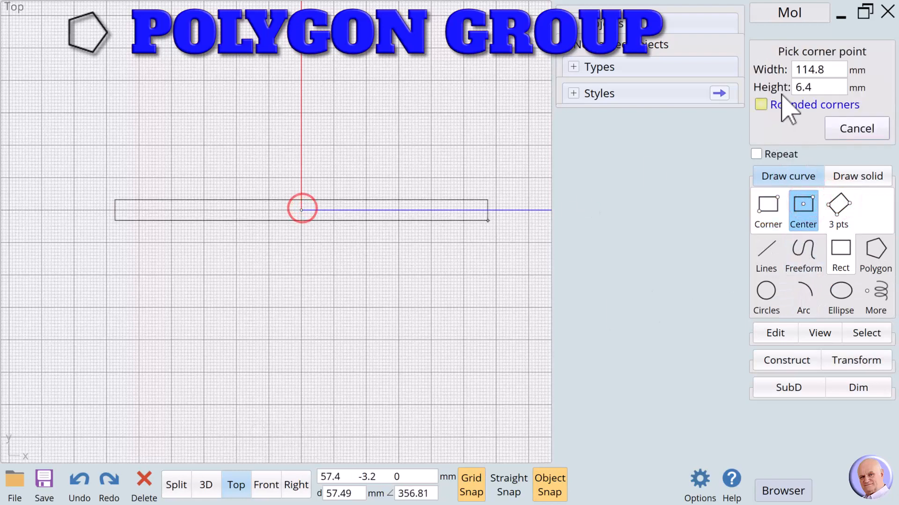
pyautogui.click(827, 68)
pyautogui.write('100')
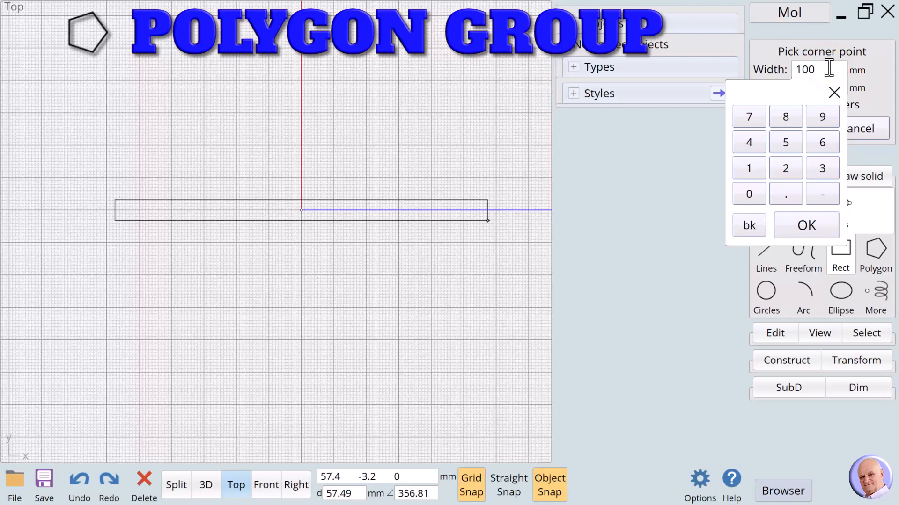
pyautogui.press('Return')
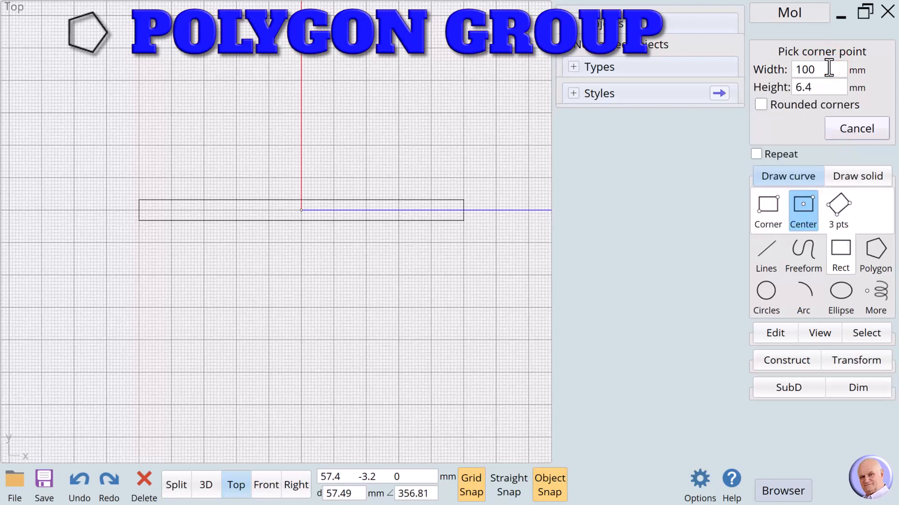
pyautogui.click(814, 88)
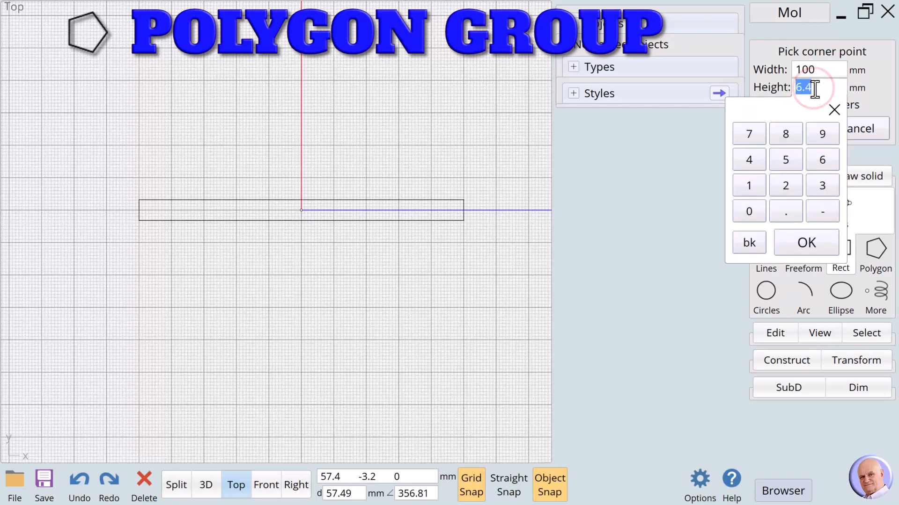
pyautogui.press('Return')
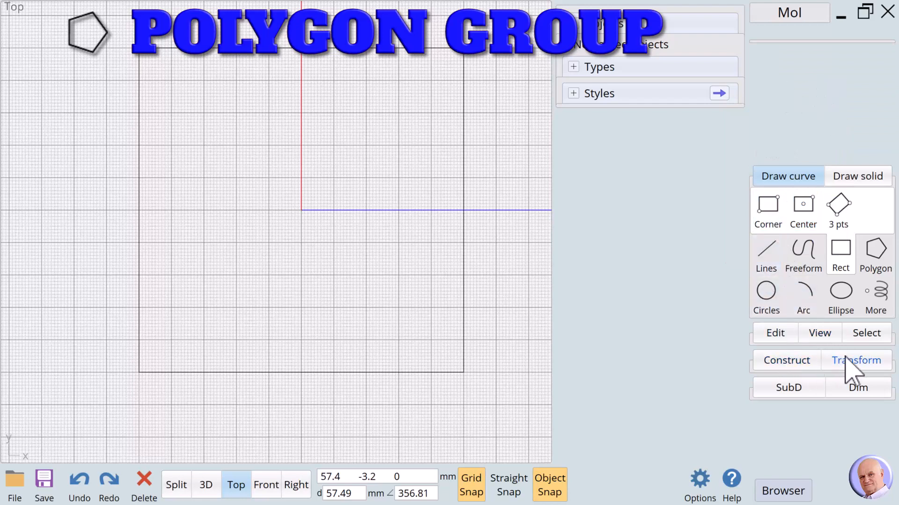
# Draw a 6-sided Center polygon with a 5 mm radius on the square's upper-left corner and select it.
pyautogui.click(875, 247)
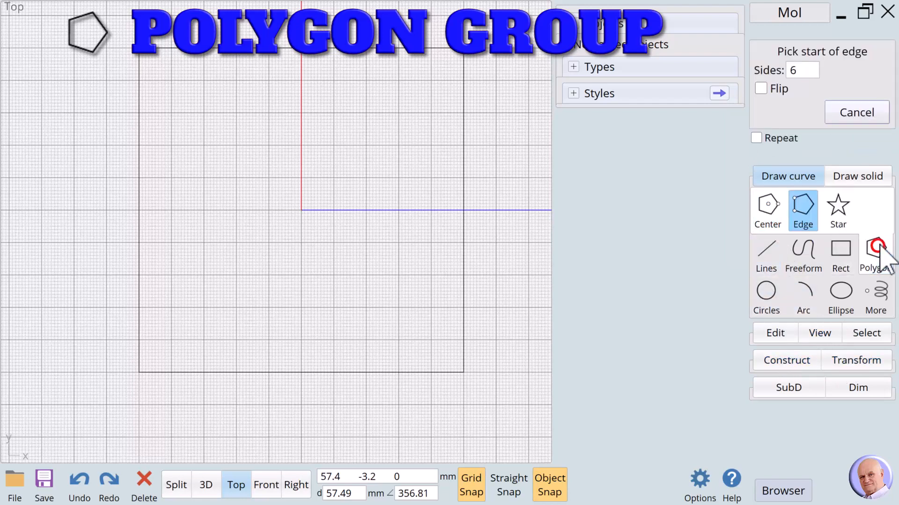
pyautogui.click(768, 208)
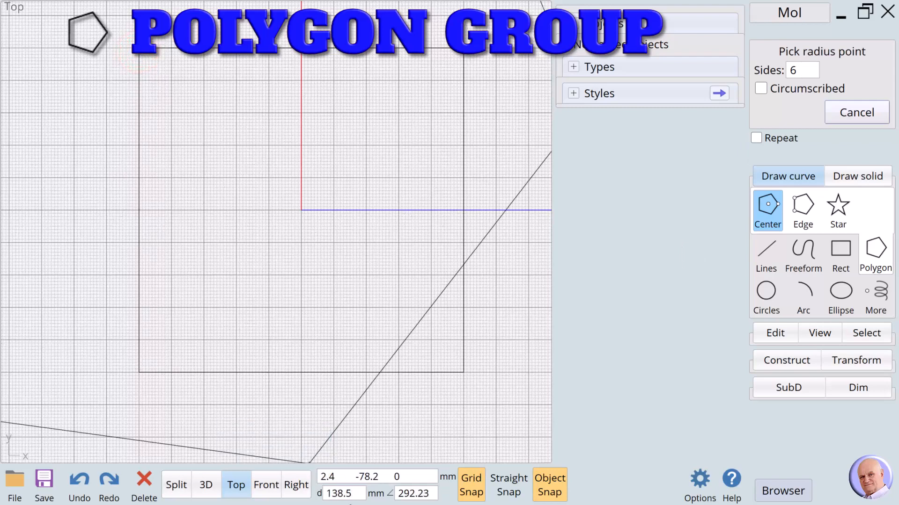
pyautogui.click(345, 495)
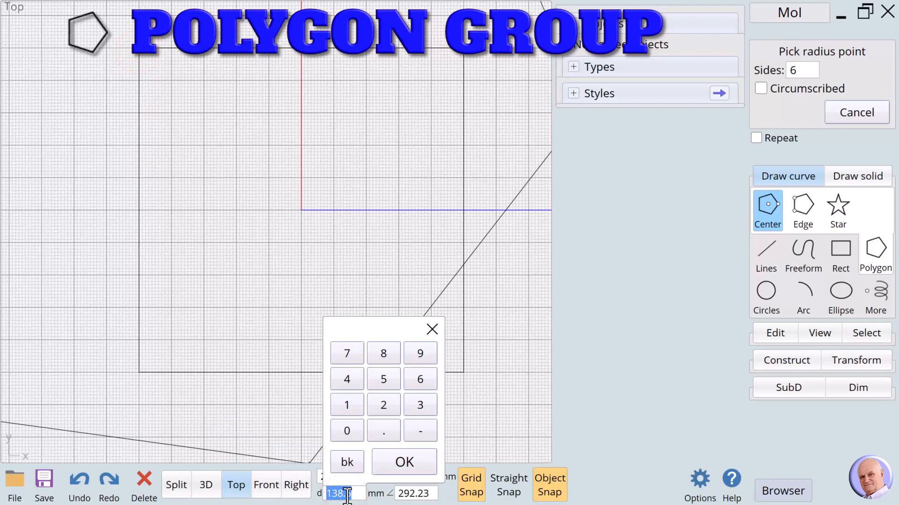
pyautogui.click(347, 494)
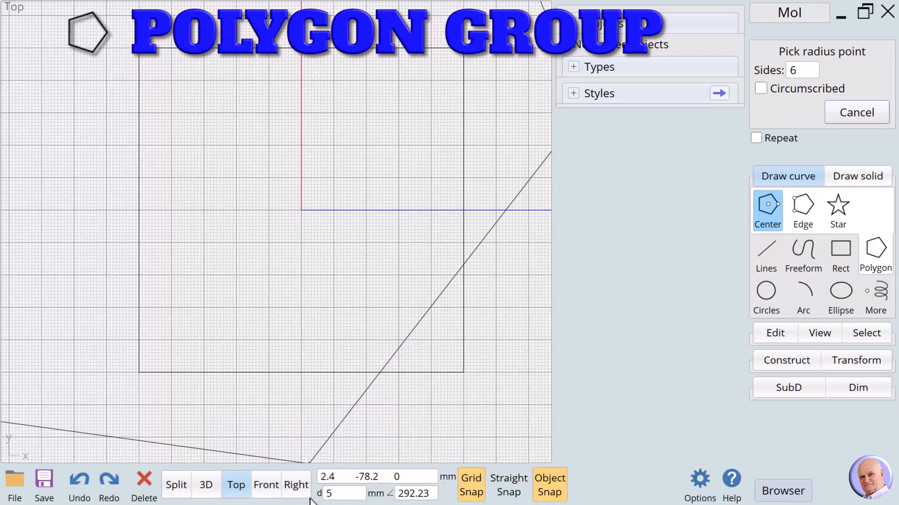
pyautogui.click(139, 68)
pyautogui.scroll(5, 157, 58)
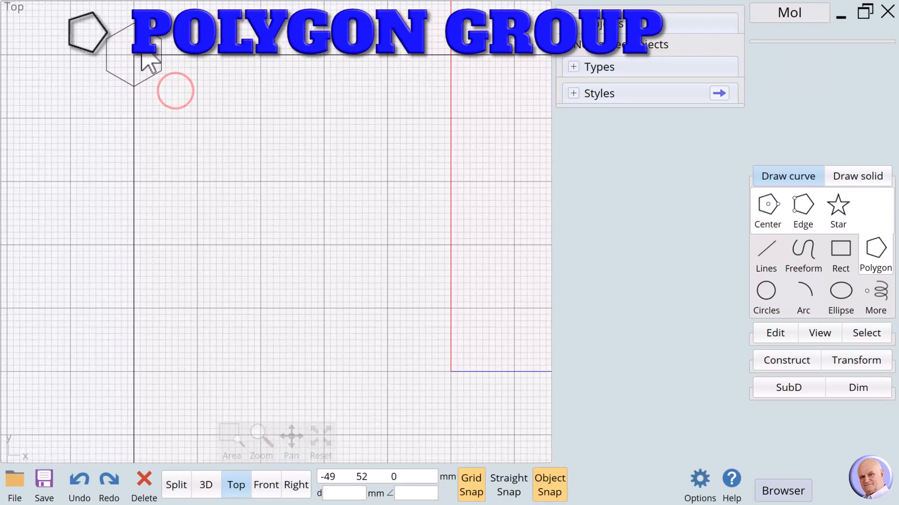
pyautogui.scroll(2, 146, 55)
pyautogui.click(175, 99)
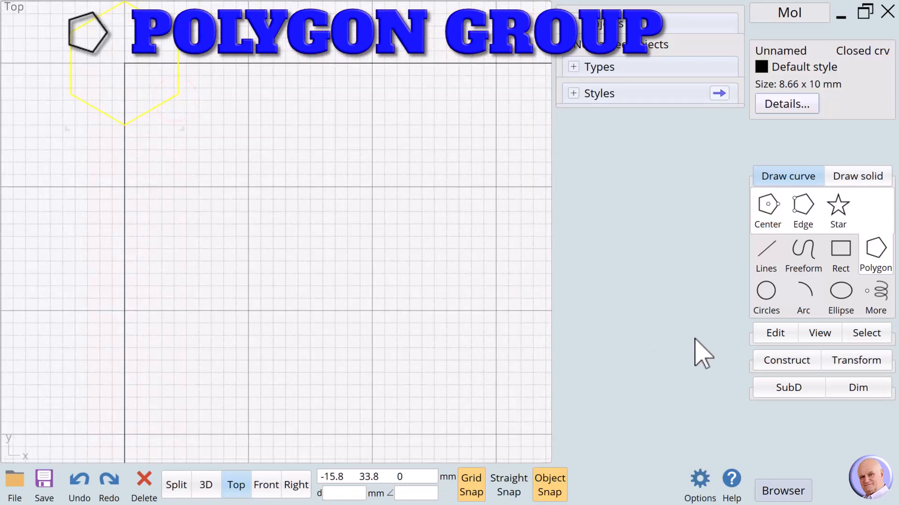
# Draw a 3-point rectangle along the hexagon's lower-right edge, corner to corner, with a height of 1.2 mm extending outward.
pyautogui.click(875, 358)
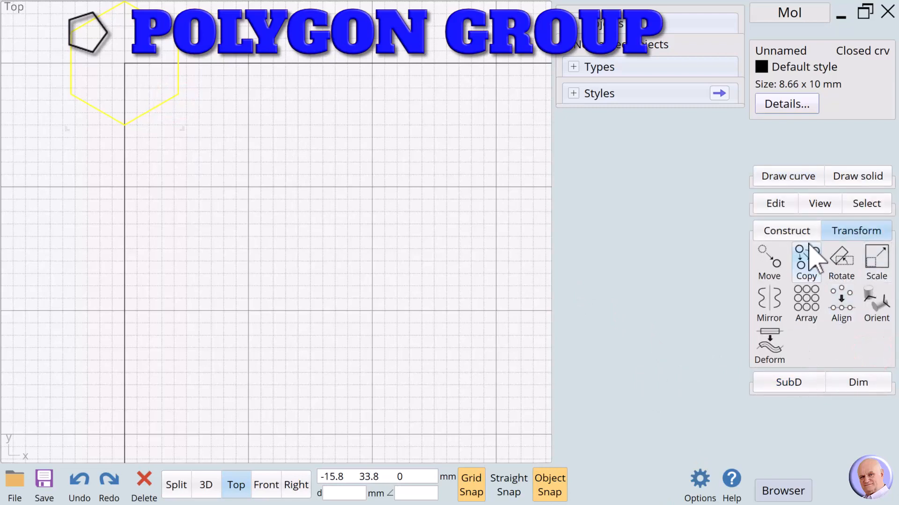
pyautogui.click(781, 177)
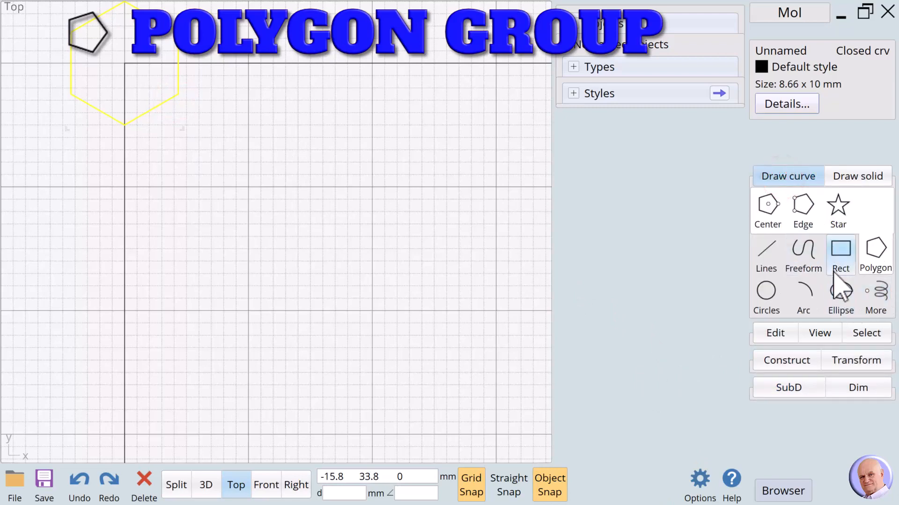
pyautogui.click(841, 252)
pyautogui.click(841, 210)
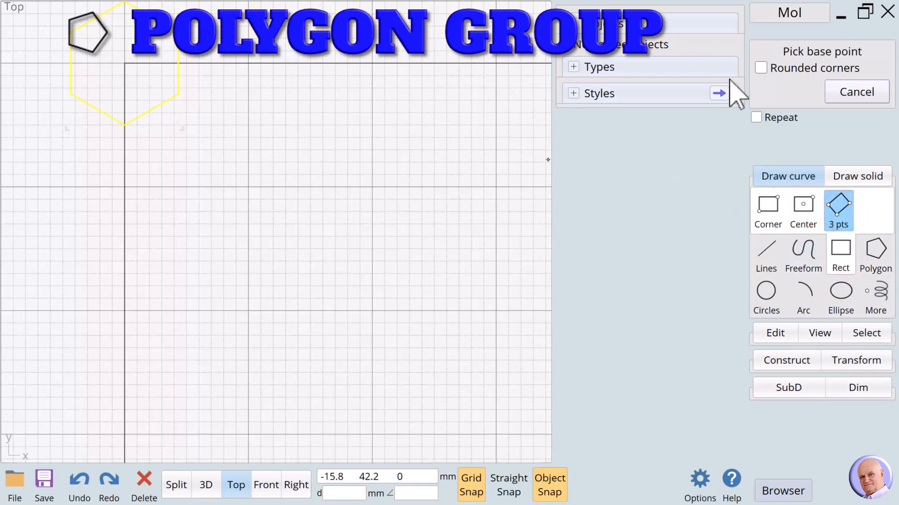
pyautogui.click(176, 94)
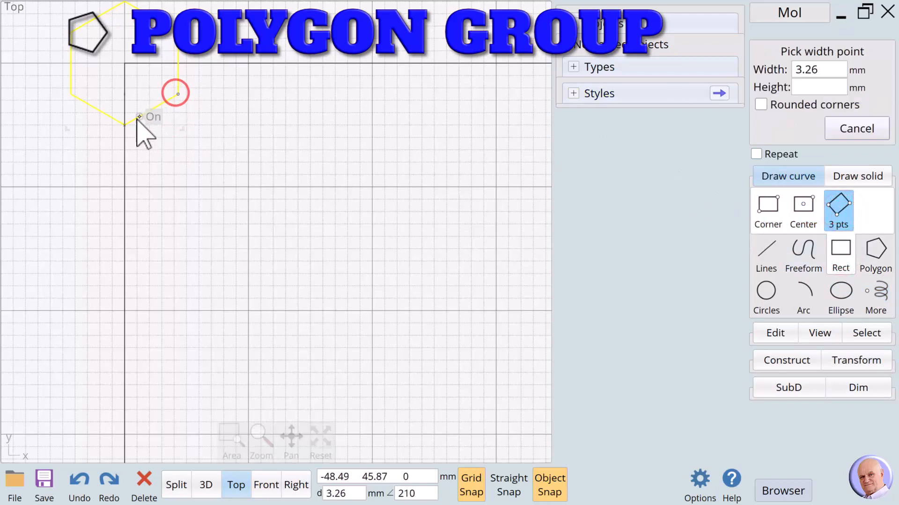
pyautogui.click(123, 127)
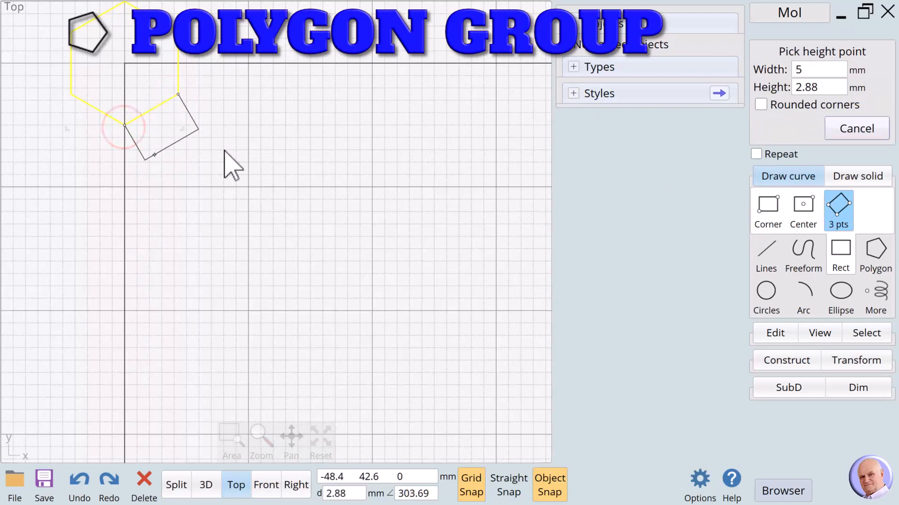
pyautogui.click(838, 78)
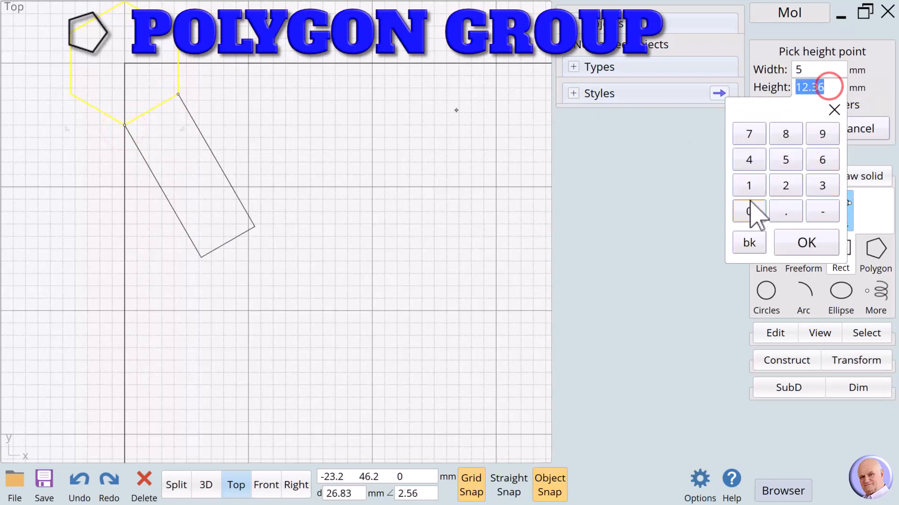
pyautogui.click(749, 186)
pyautogui.click(785, 211)
pyautogui.click(785, 185)
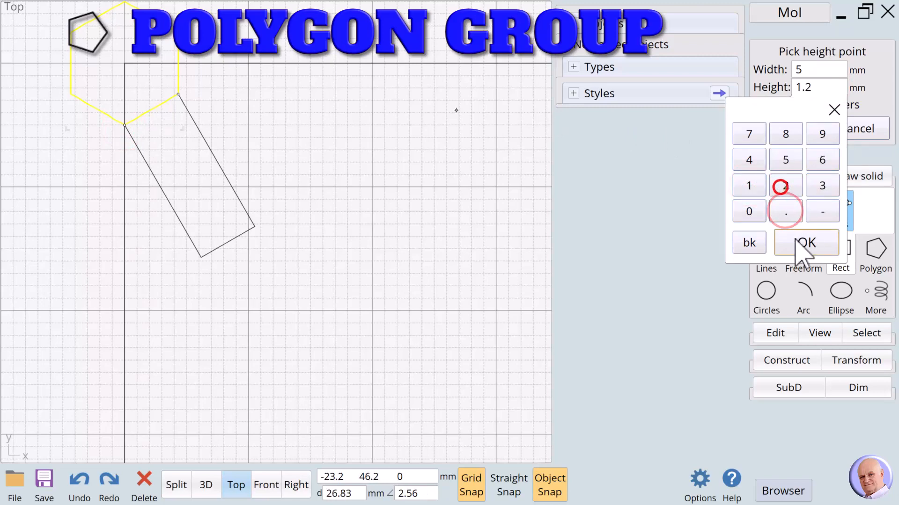
pyautogui.click(796, 241)
pyautogui.click(189, 147)
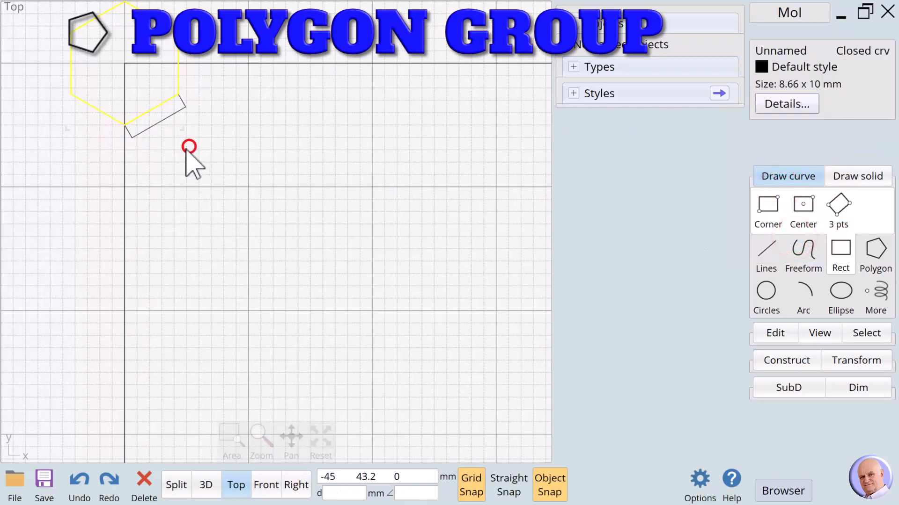
pyautogui.click(167, 115)
pyautogui.click(230, 83)
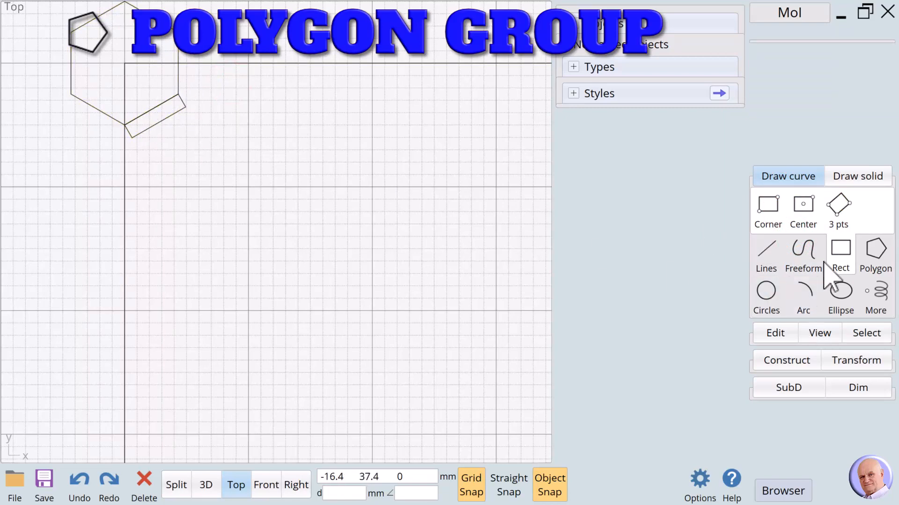
# Draw a 6-sided Edge polygon on the outer long side of the thin rectangle.
pyautogui.click(874, 250)
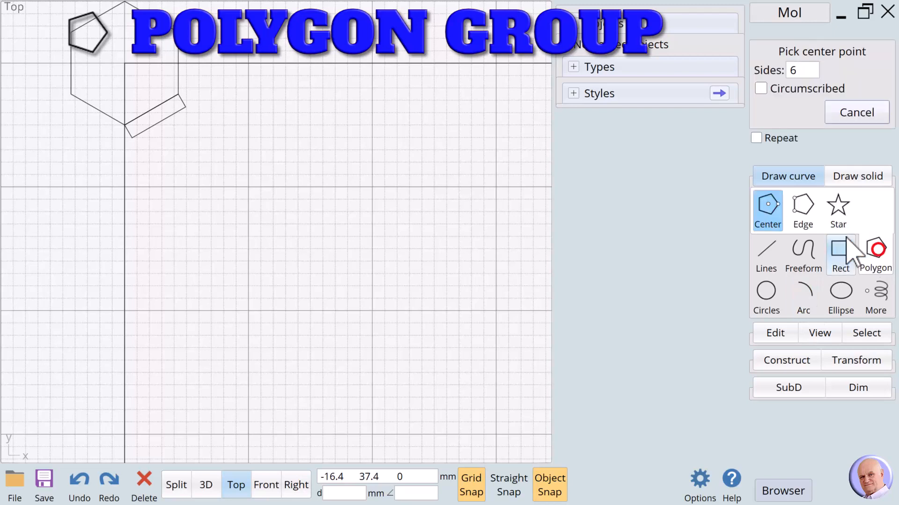
pyautogui.click(800, 205)
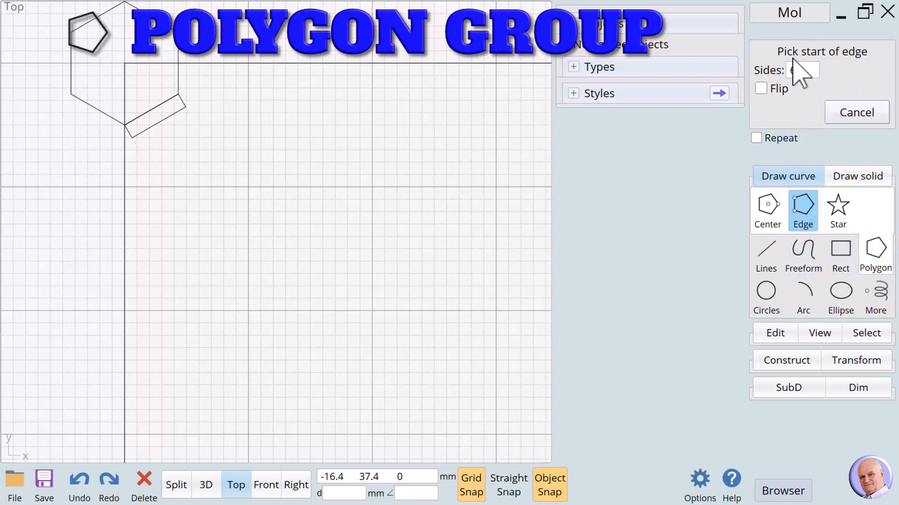
pyautogui.click(186, 107)
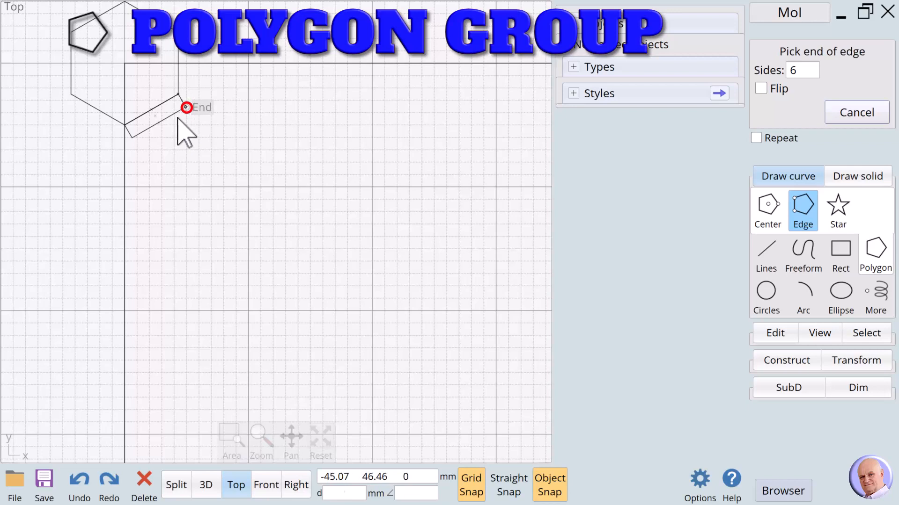
pyautogui.click(132, 137)
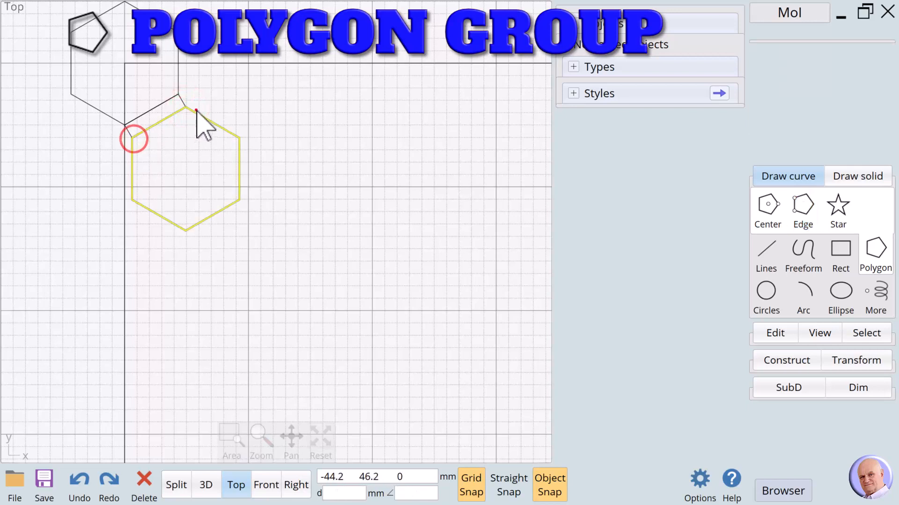
pyautogui.click(251, 108)
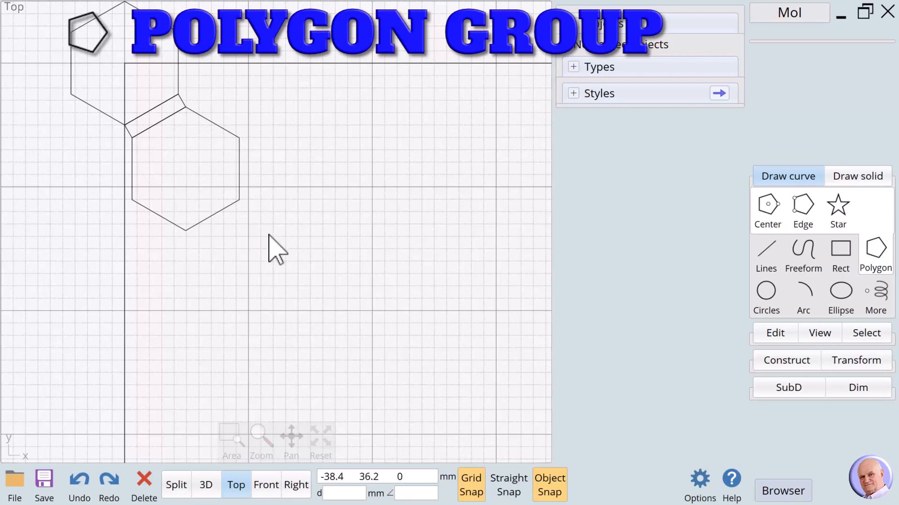
# Mirror the first hexagon across the line through the second hexagon's upper-right and lower-left corners.
pyautogui.click(178, 67)
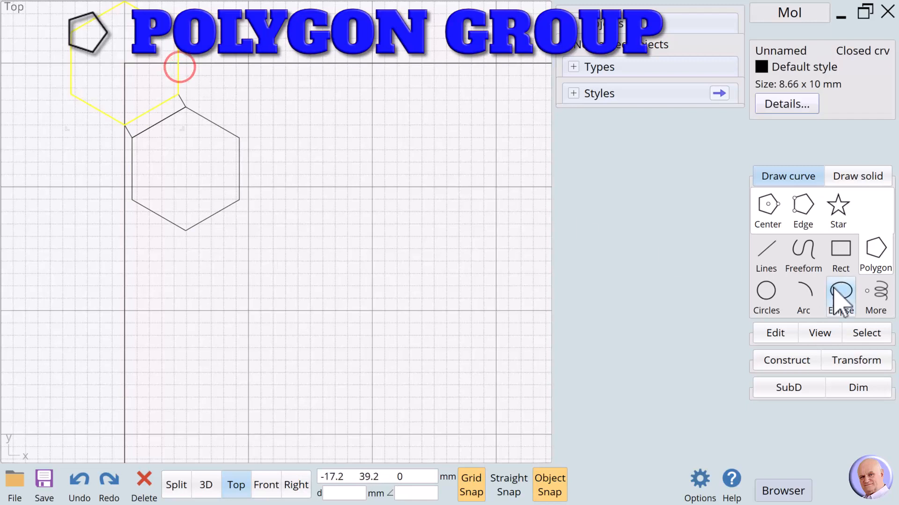
pyautogui.click(854, 359)
pyautogui.click(763, 292)
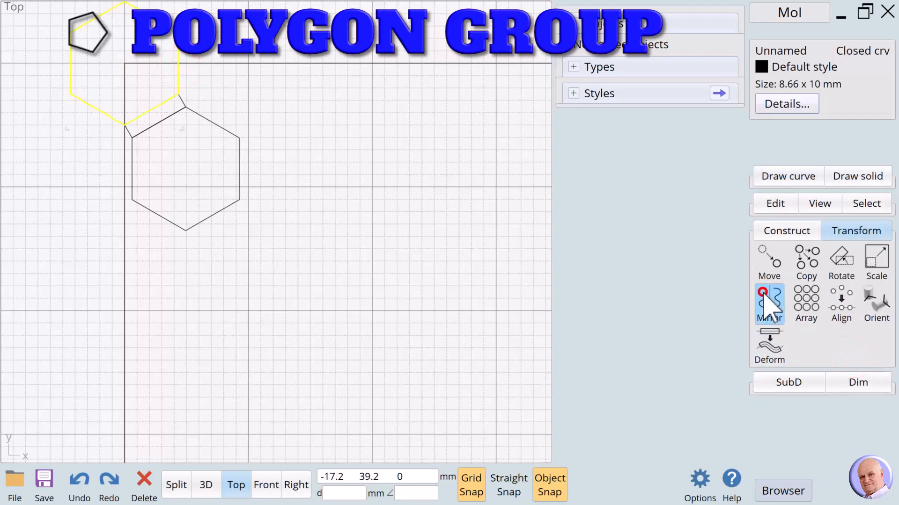
pyautogui.click(240, 138)
pyautogui.click(135, 202)
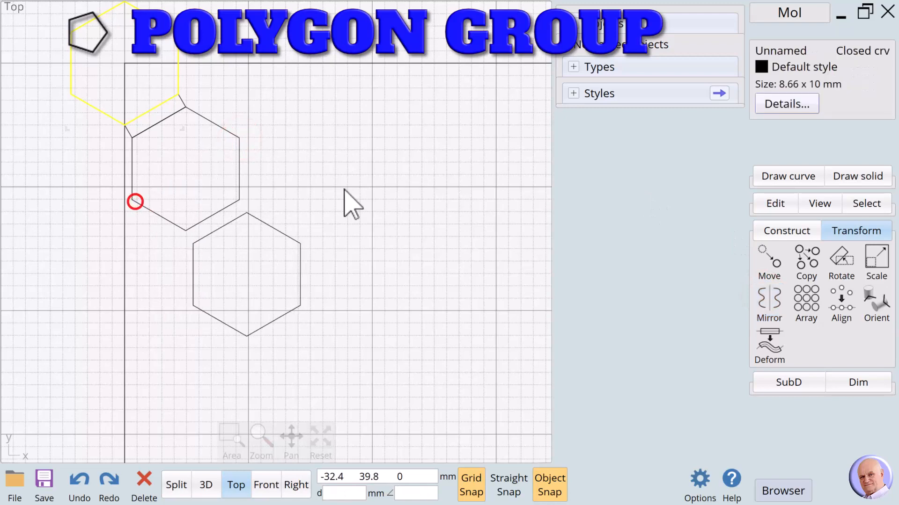
pyautogui.click(344, 190)
# Delete the thin rectangle between the first two hexagons.
pyautogui.click(181, 100)
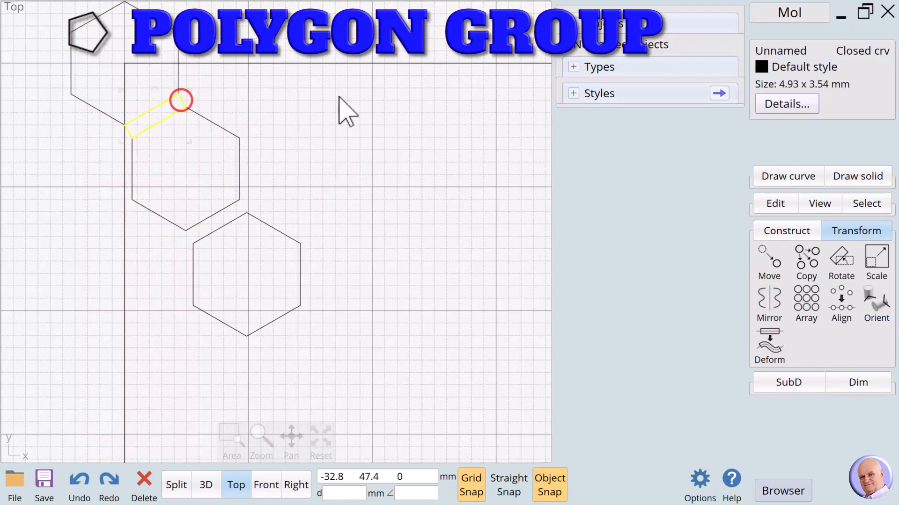
pyautogui.press('Delete')
pyautogui.click(270, 228)
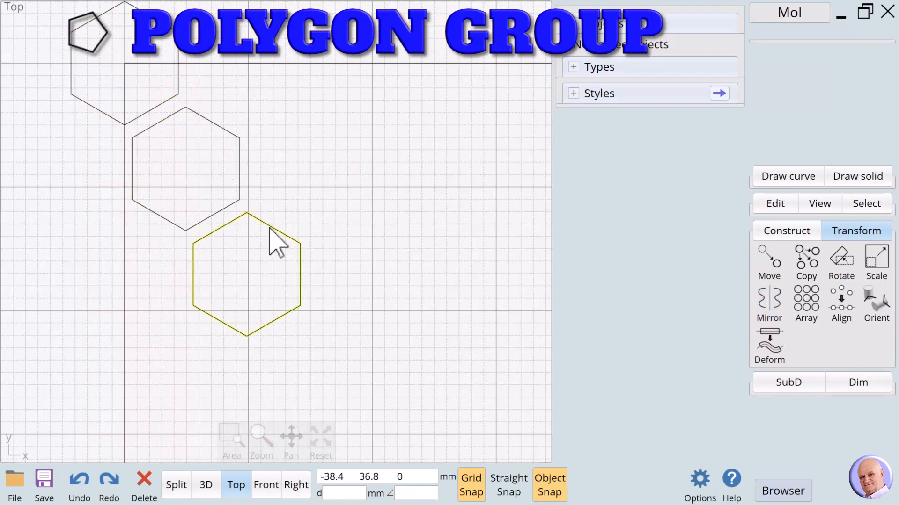
pyautogui.press('Escape')
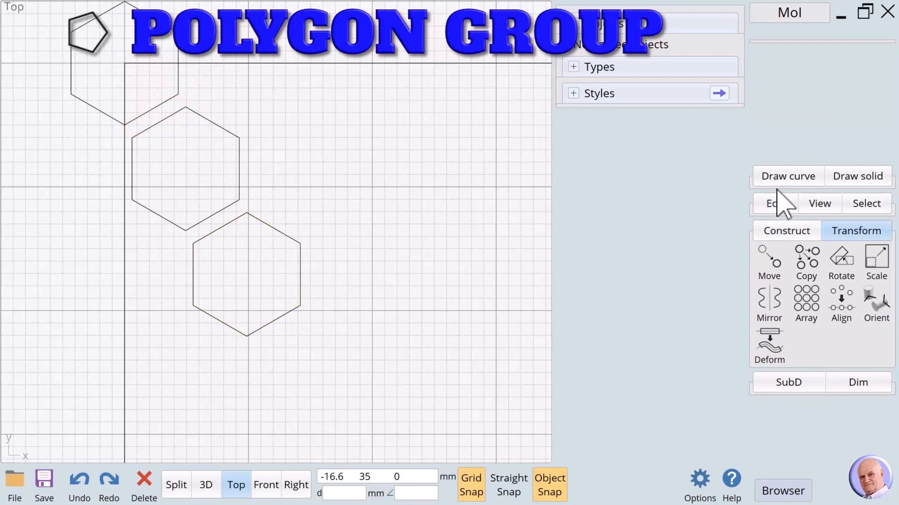
# Replace the lowest hexagon with a Center circle of 4.33 mm radius inscribed in it, deleting the hexagon.
pyautogui.click(771, 173)
pyautogui.click(766, 245)
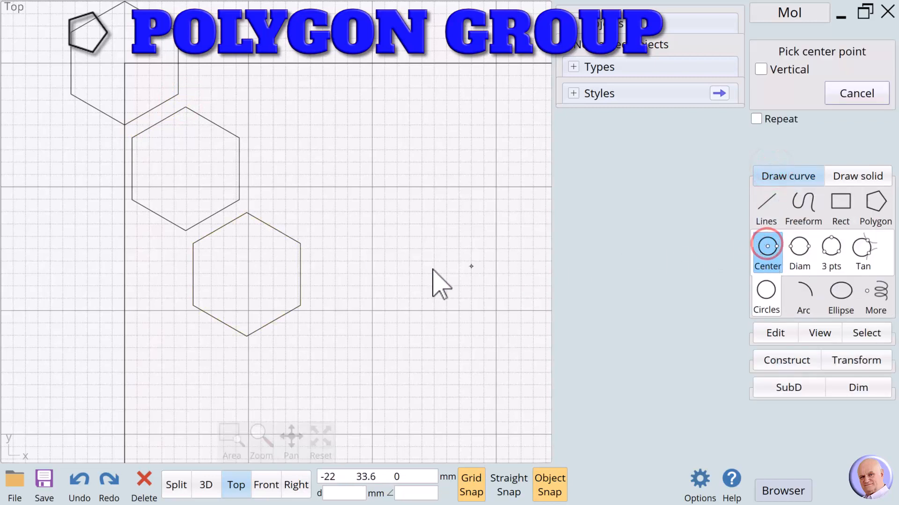
pyautogui.click(247, 275)
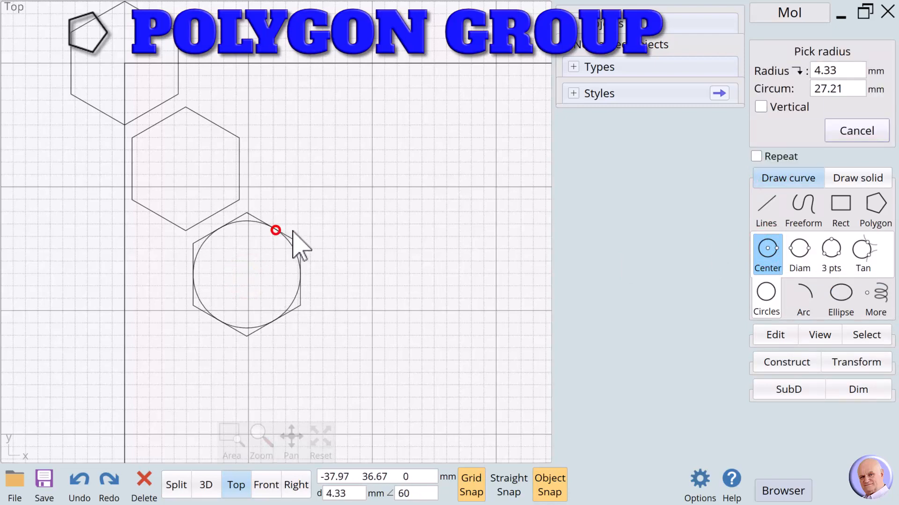
pyautogui.click(293, 233)
pyautogui.press('Delete')
pyautogui.press('Escape')
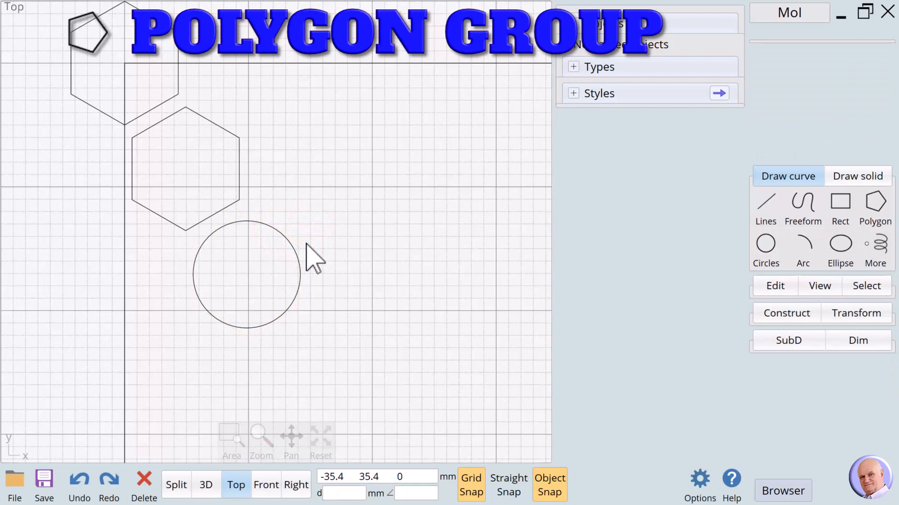
# Name the two remaining hexagons "101 Hex Frames" and deselect them.
pyautogui.scroll(-2, 281, 253)
pyautogui.click(216, 144)
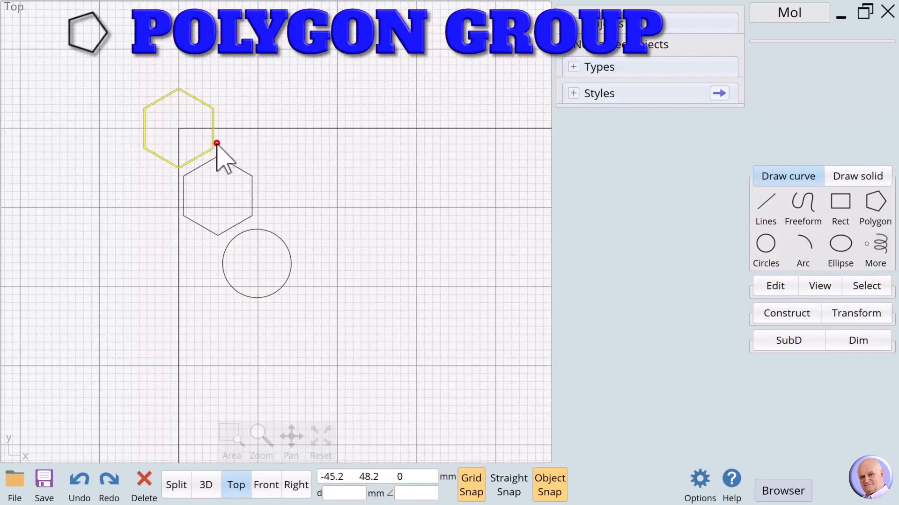
pyautogui.click(227, 164)
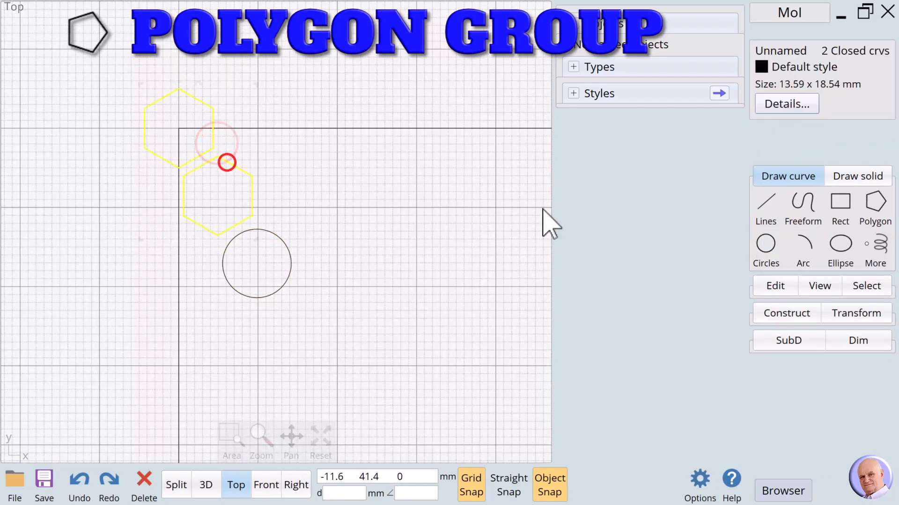
pyautogui.click(776, 50)
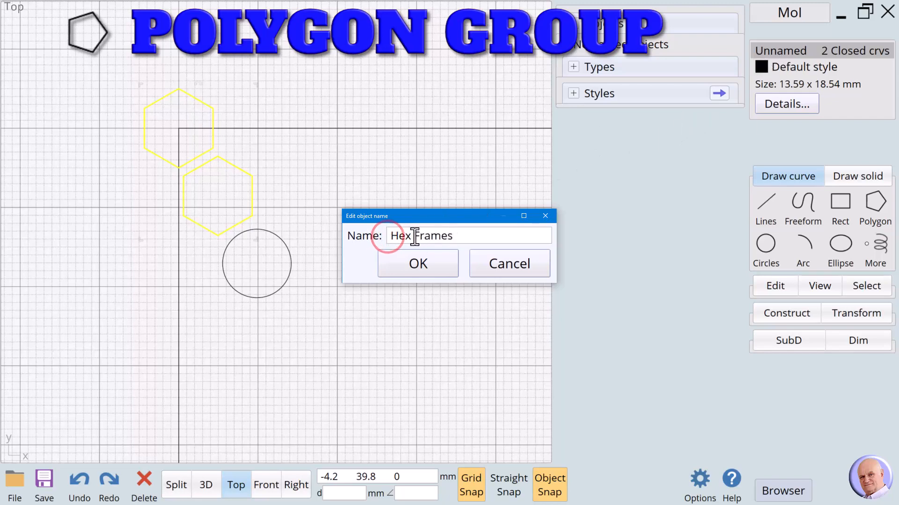
pyautogui.write('101')
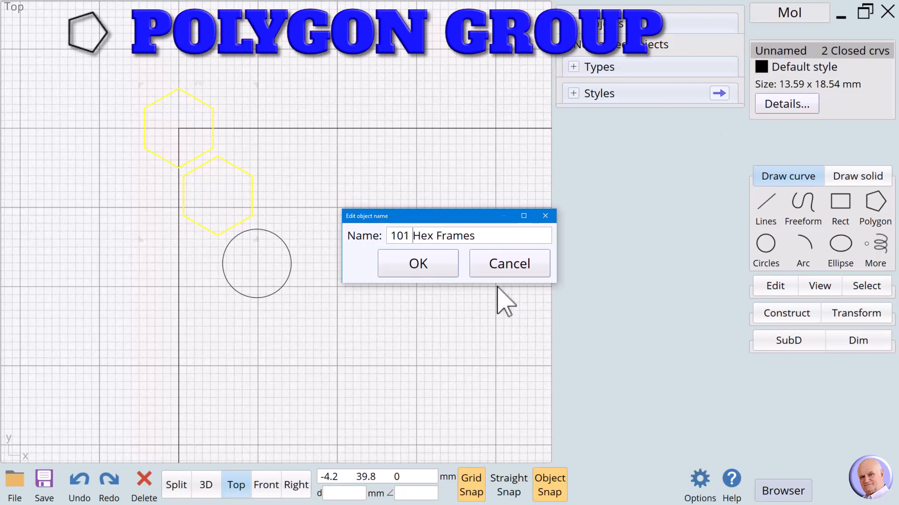
pyautogui.click(440, 267)
pyautogui.click(420, 254)
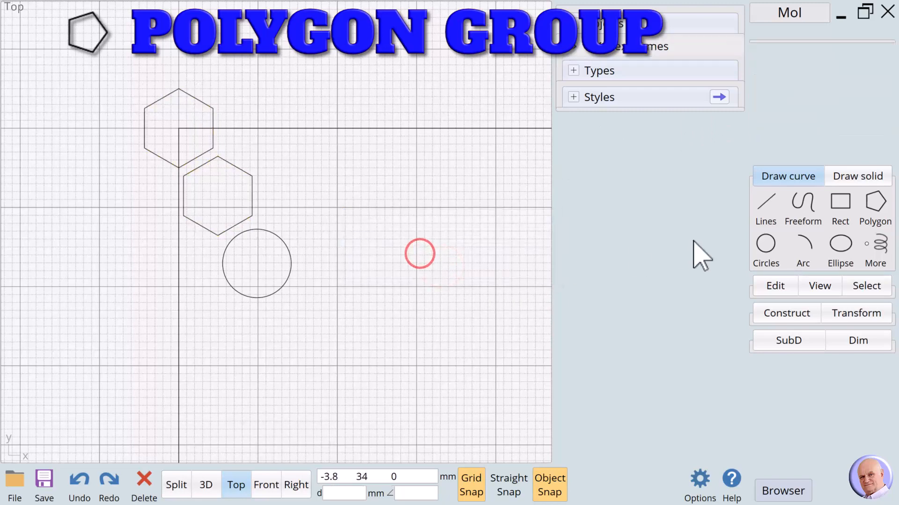
# Grid-array the two hexagons 11 in X by 6 in Y, spacing cells from the first hexagon's center to the circle's center.
pyautogui.click(235, 171)
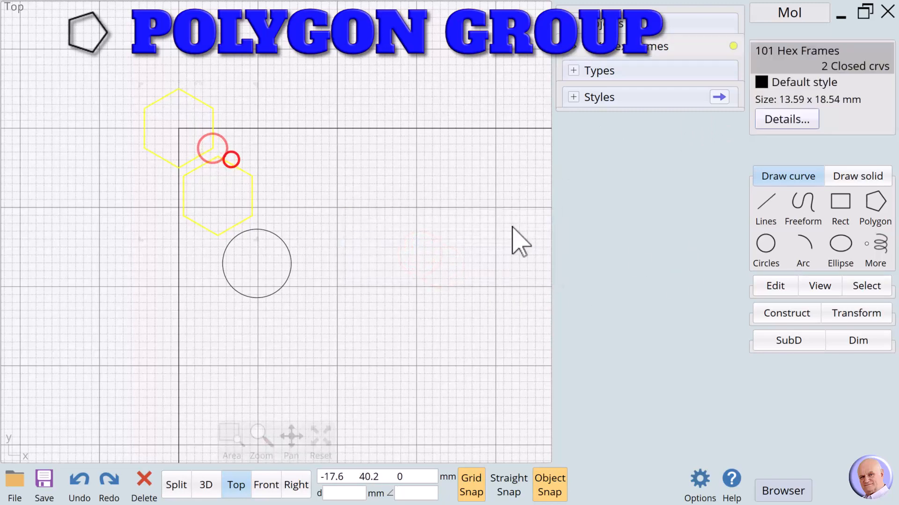
pyautogui.click(859, 314)
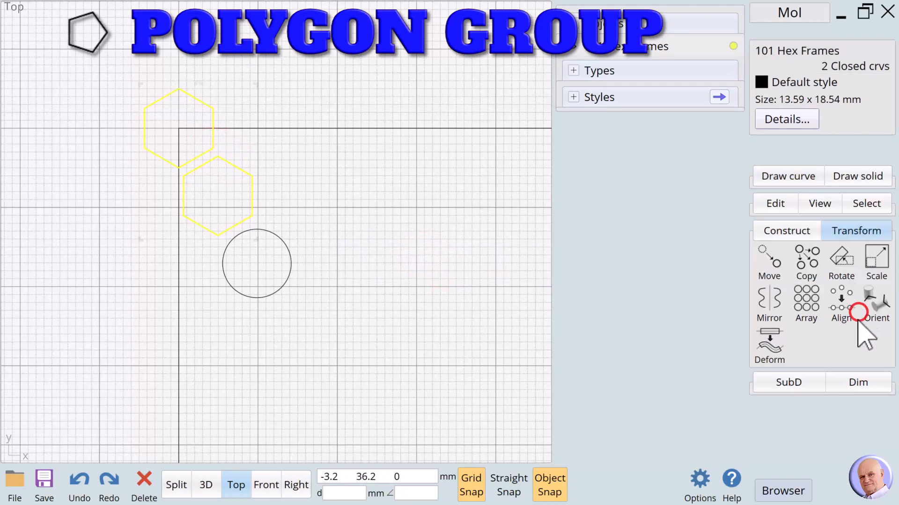
pyautogui.click(804, 299)
pyautogui.click(763, 312)
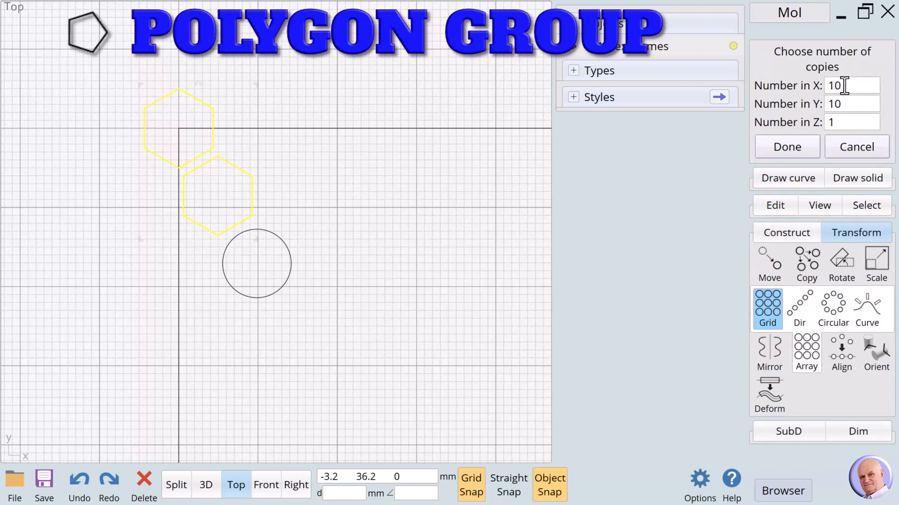
pyautogui.click(865, 87)
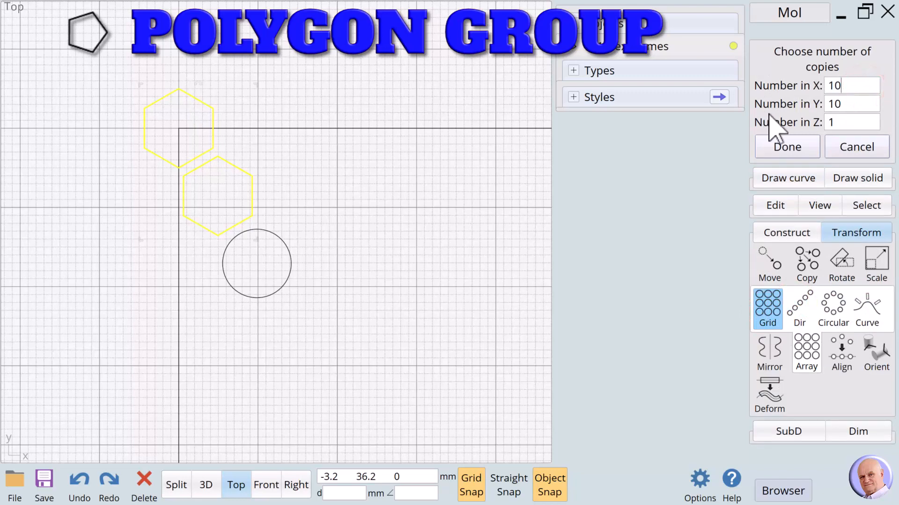
pyautogui.write('11')
pyautogui.click(856, 86)
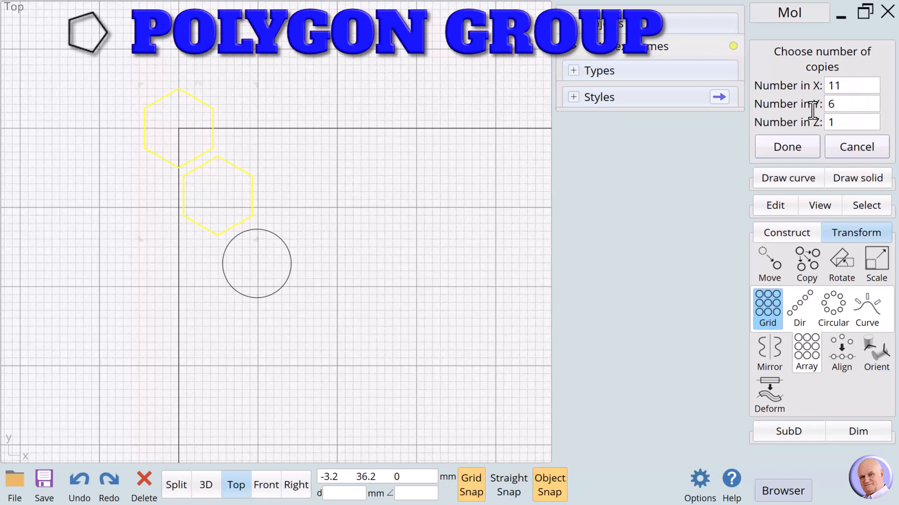
pyautogui.click(786, 146)
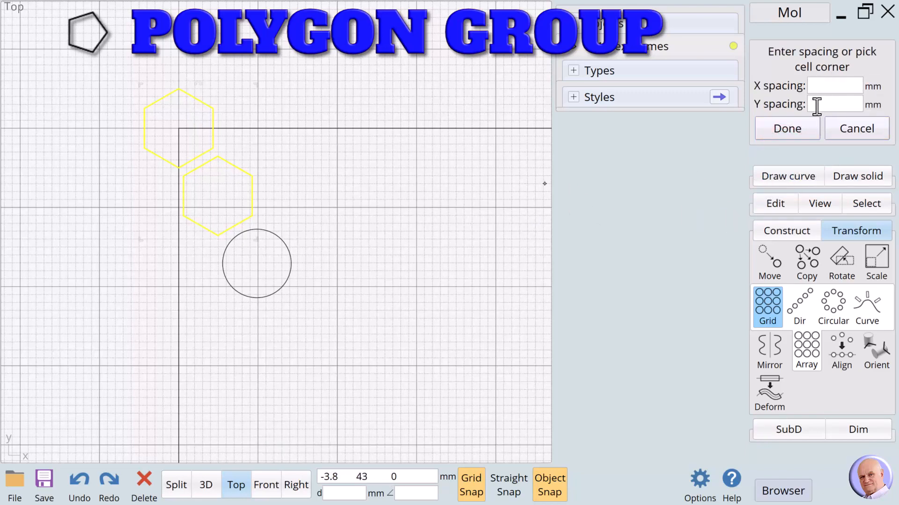
pyautogui.click(178, 128)
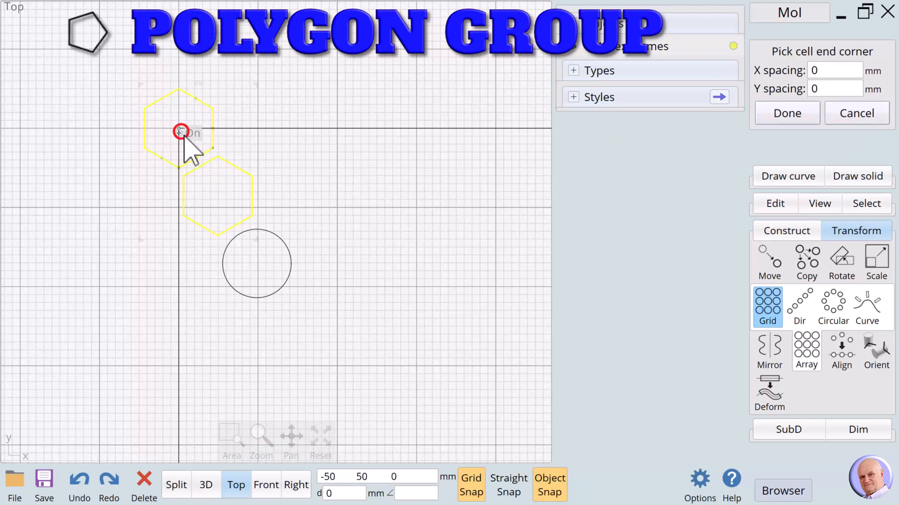
pyautogui.click(256, 264)
# Deselect the original hexagons and delete the reference circle inside the hexagon grid.
pyautogui.scroll(-4, 144, 250)
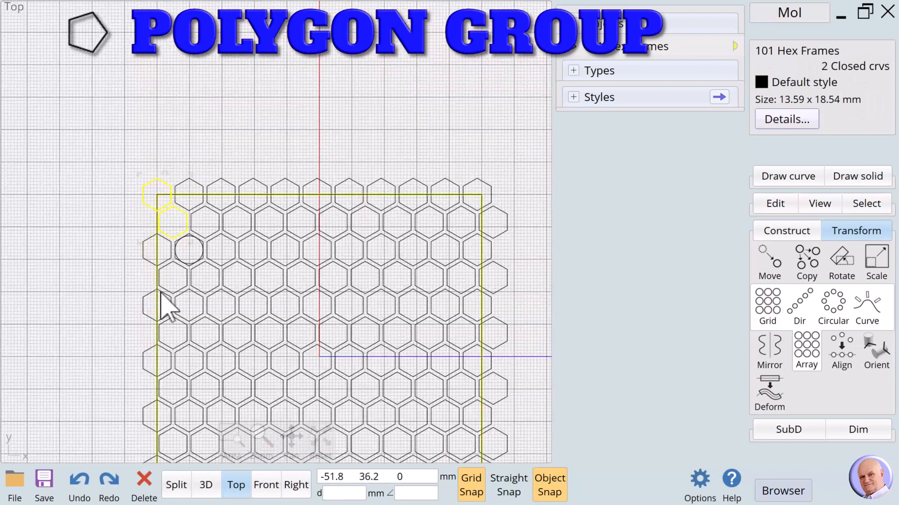
pyautogui.moveTo(292, 436); pyautogui.dragTo(331, 427)
pyautogui.scroll(1, 331, 427)
pyautogui.scroll(-2, 329, 421)
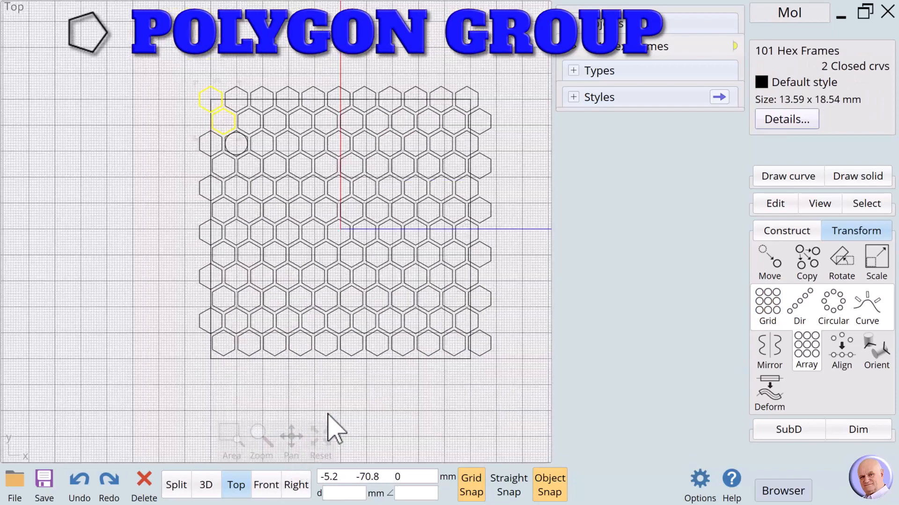
pyautogui.scroll(2, 281, 55)
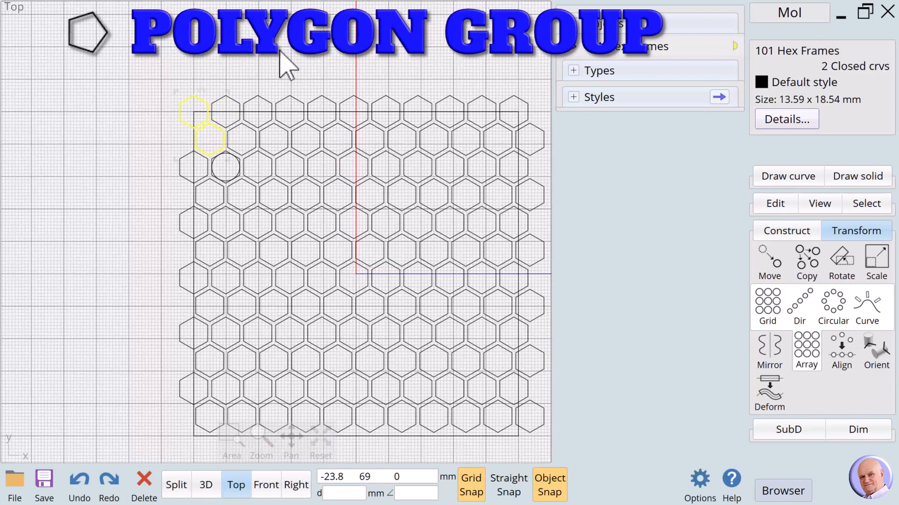
pyautogui.click(252, 69)
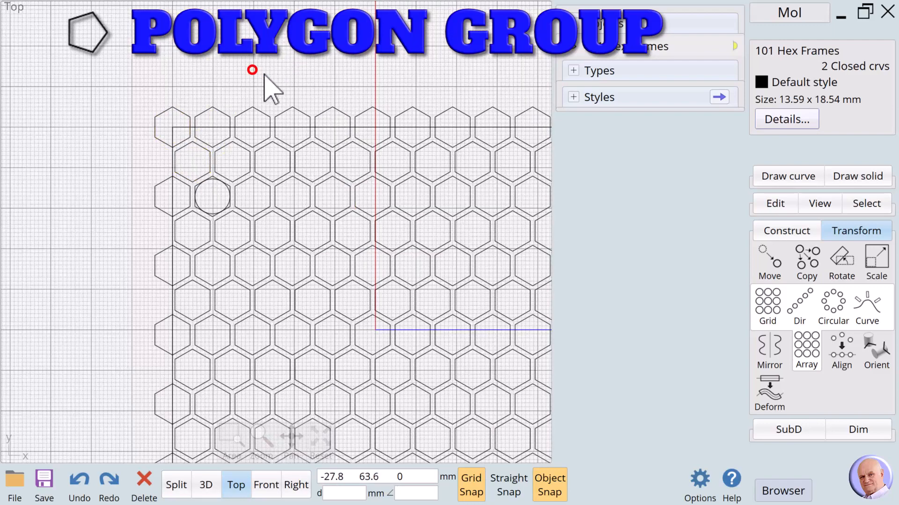
pyautogui.click(214, 183)
pyautogui.press('Escape')
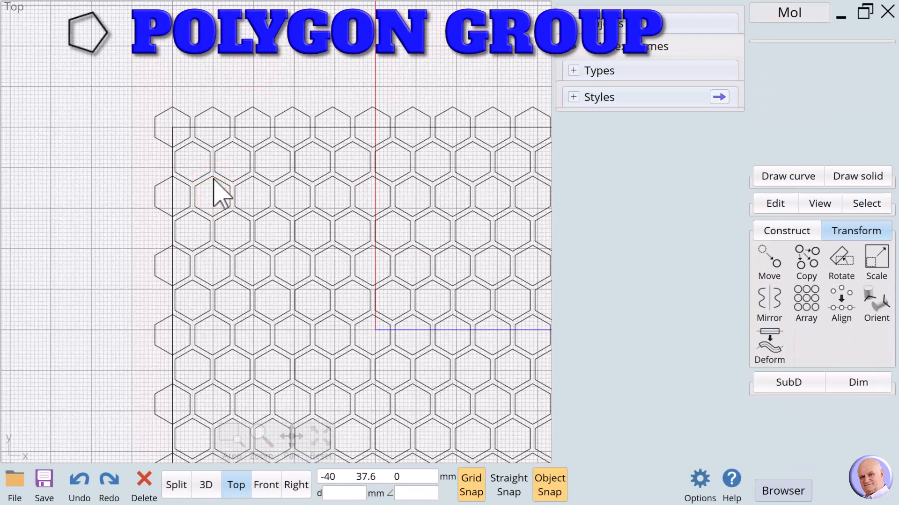
# Delete the 100 mm square overlapping the hexagon grid.
pyautogui.scroll(-3, 119, 170)
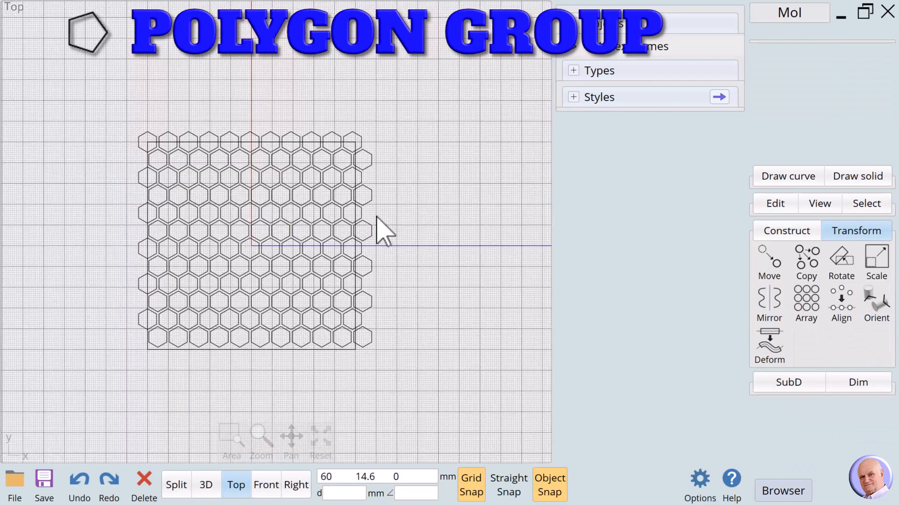
pyautogui.click(403, 194)
pyautogui.click(355, 148)
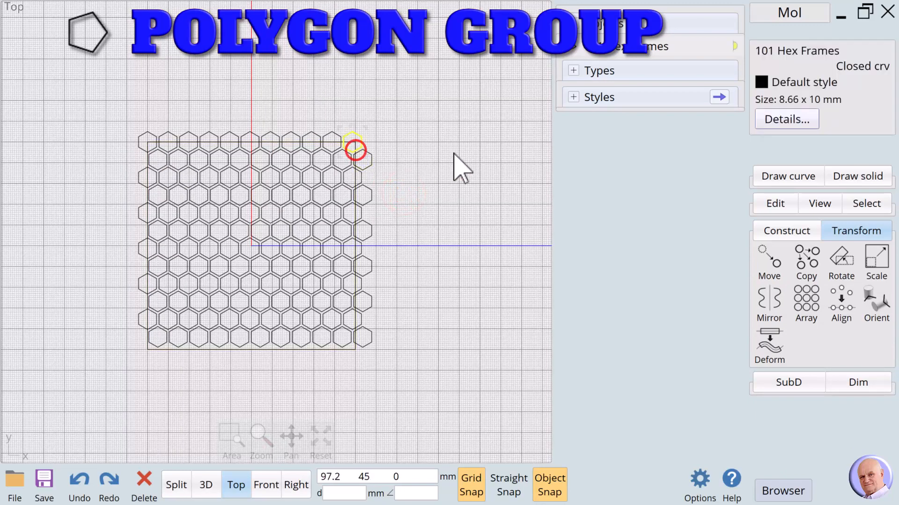
pyautogui.click(453, 151)
pyautogui.click(355, 146)
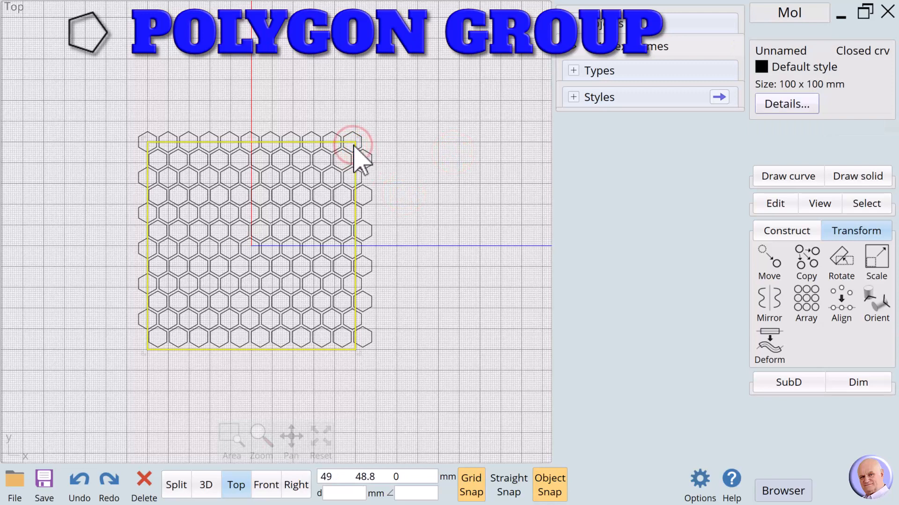
pyautogui.press('Delete')
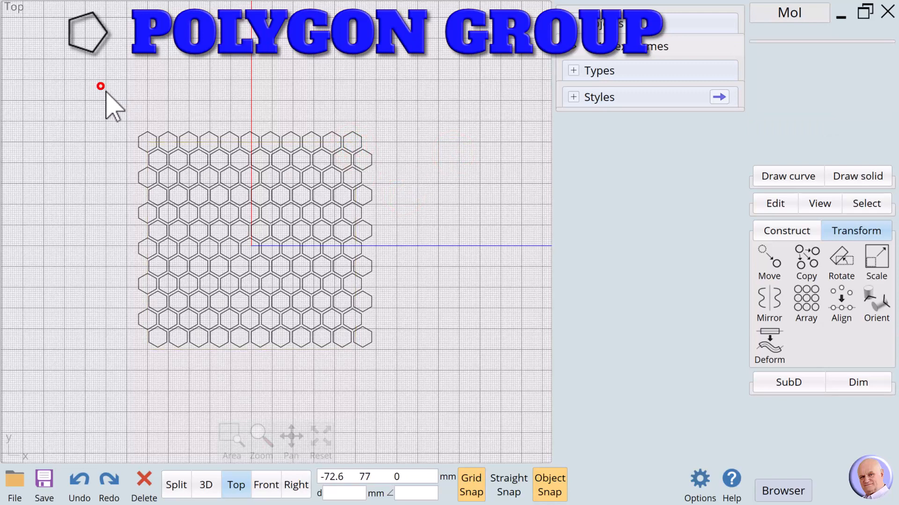
# Select all the hexagons and align them as a group by their horizontal center to the X axis.
pyautogui.moveTo(100, 86); pyautogui.dragTo(430, 422)
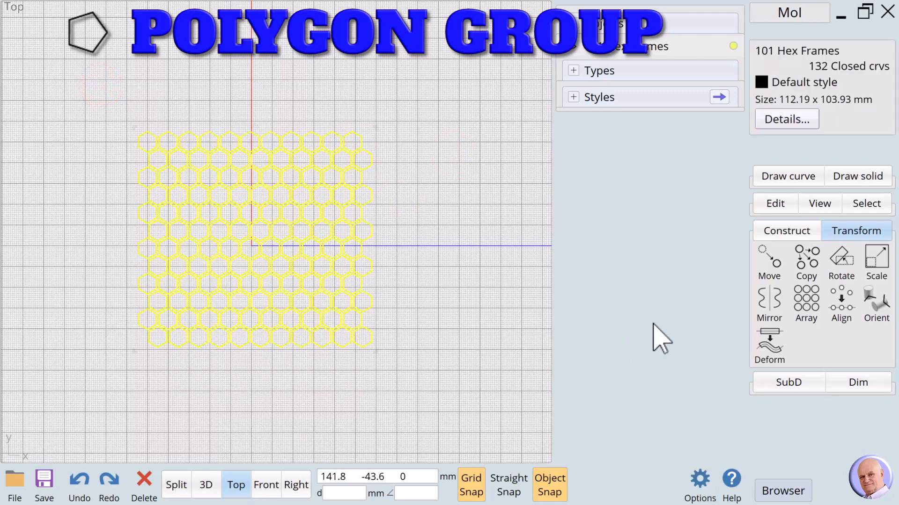
pyautogui.click(841, 302)
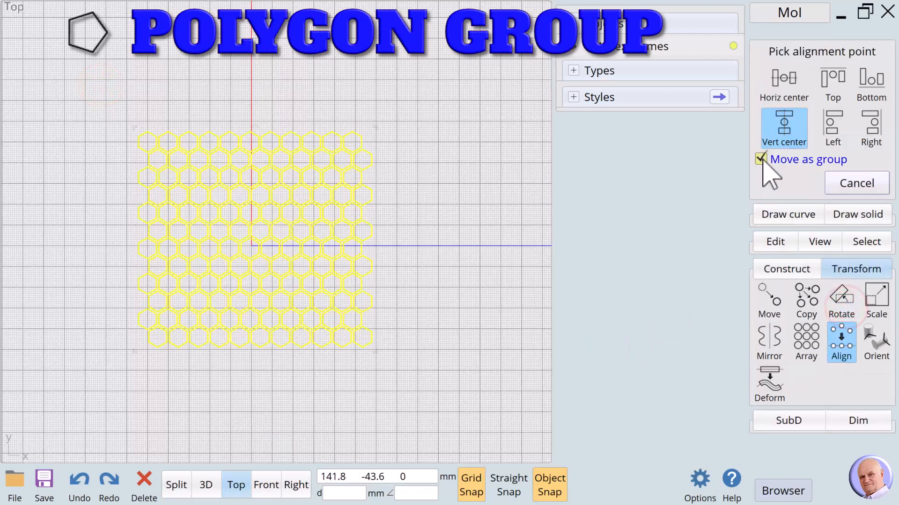
pyautogui.click(794, 84)
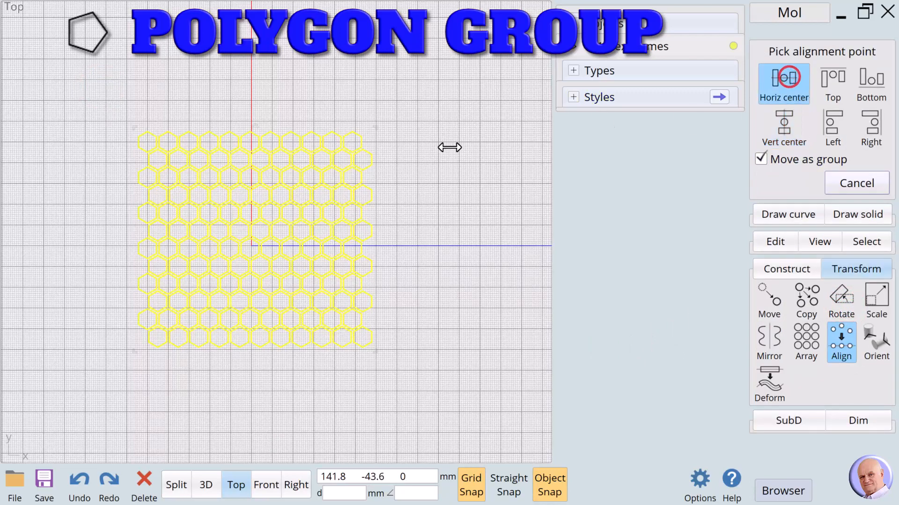
pyautogui.click(431, 247)
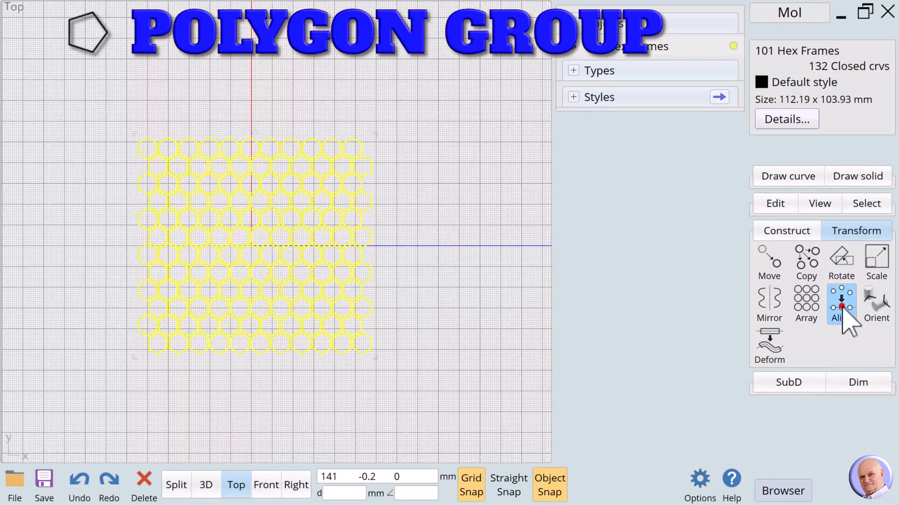
# Align the hexagon group by its vertical center to the Y axis and deselect it.
pyautogui.click(841, 328)
pyautogui.click(793, 127)
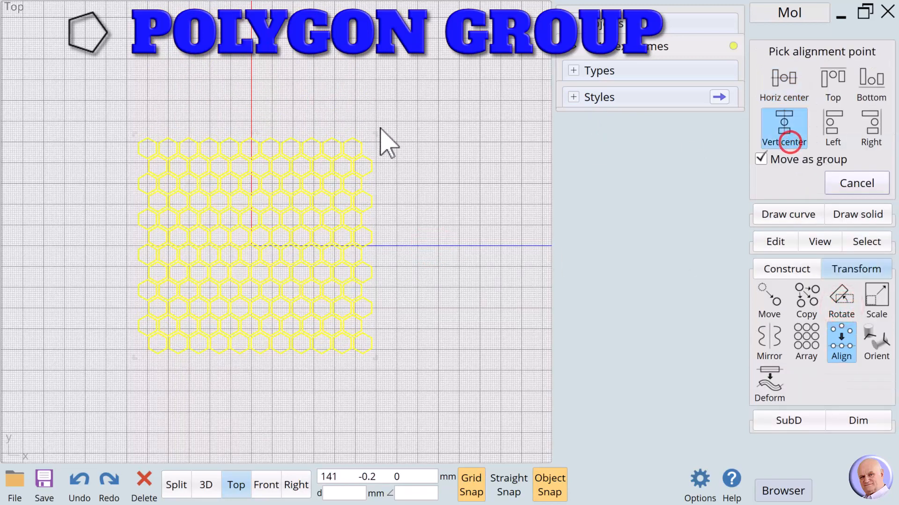
pyautogui.click(252, 127)
pyautogui.click(401, 140)
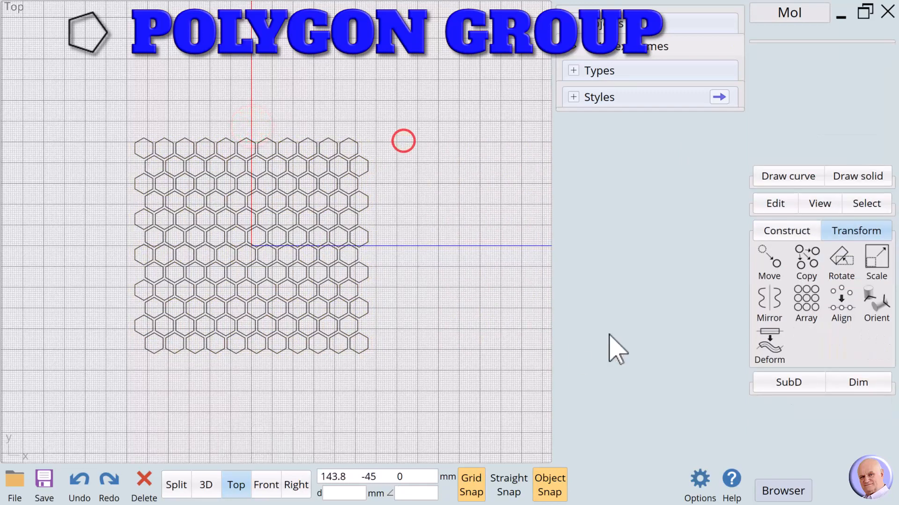
# Draw a corner rectangle from the upper-left hexagon's top vertex to the lower-right hexagon's bottom vertex.
pyautogui.click(777, 176)
pyautogui.click(840, 201)
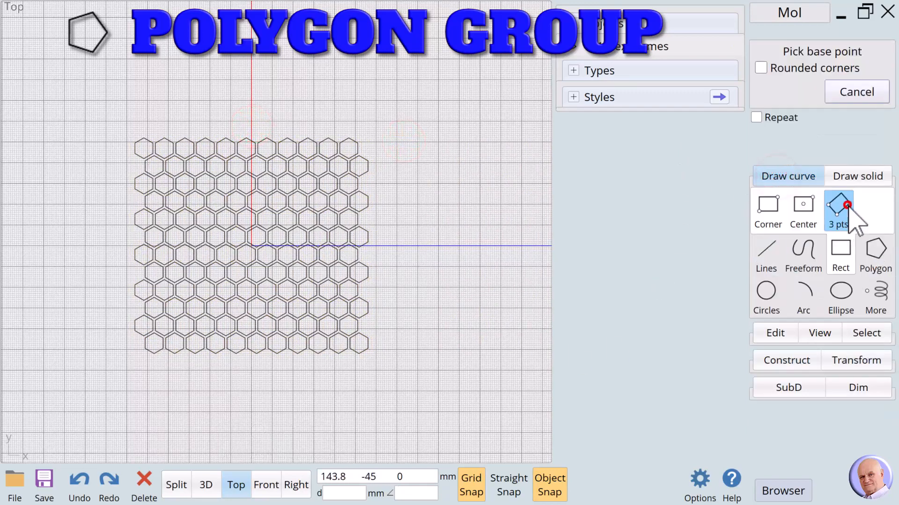
pyautogui.click(765, 208)
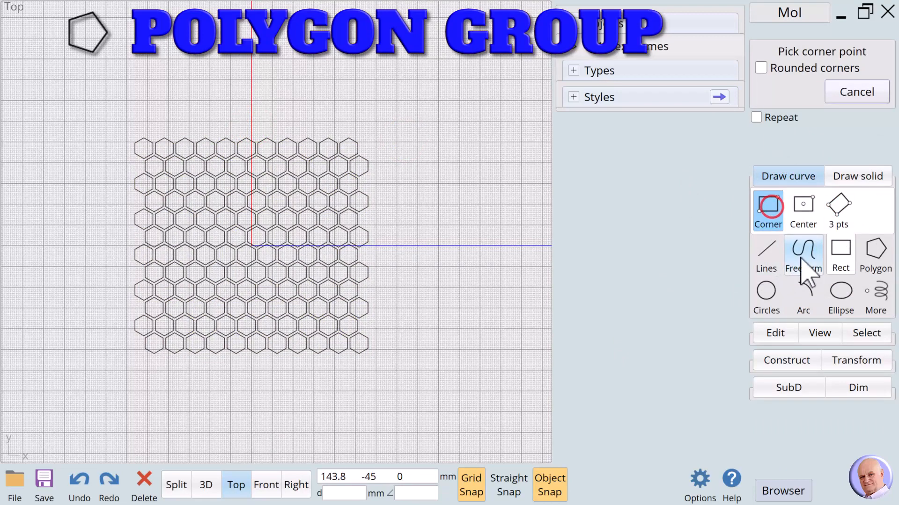
pyautogui.click(145, 138)
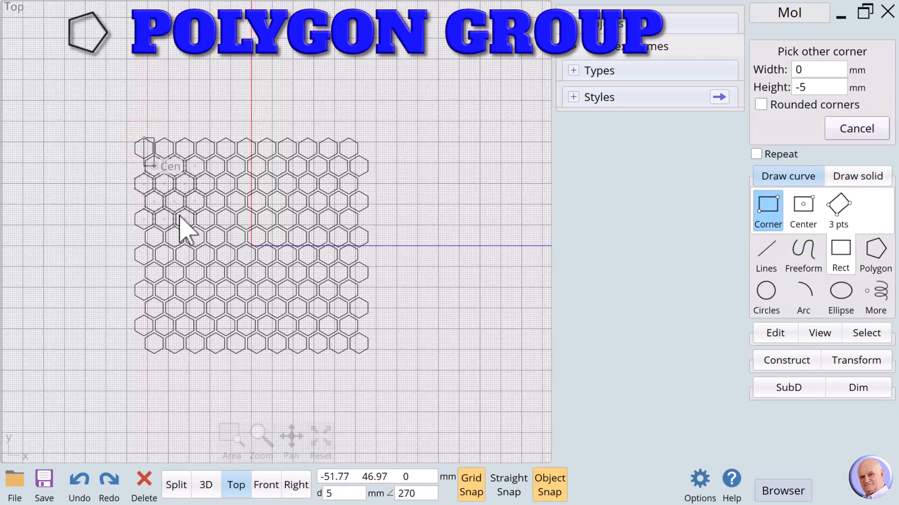
pyautogui.click(360, 354)
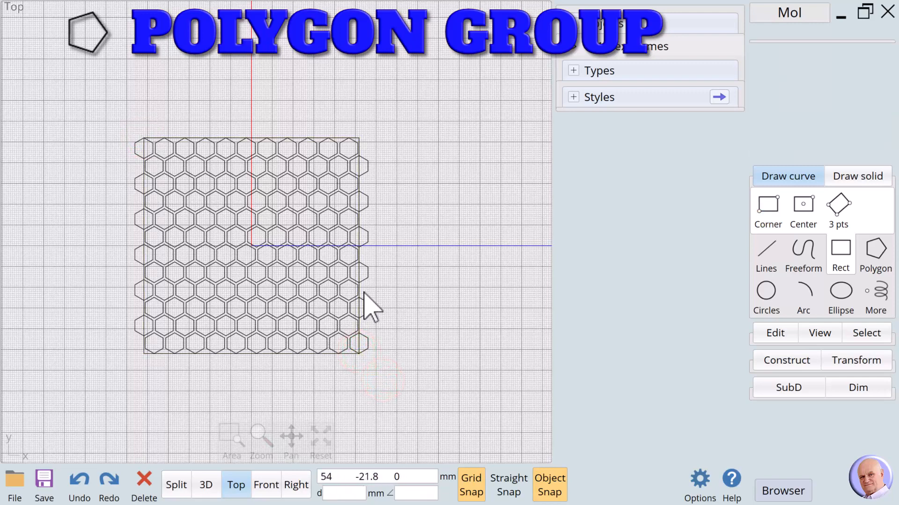
# Offset the rectangle around the hexagons outward by 10 mm with sharp corners.
pyautogui.click(359, 253)
pyautogui.click(360, 253)
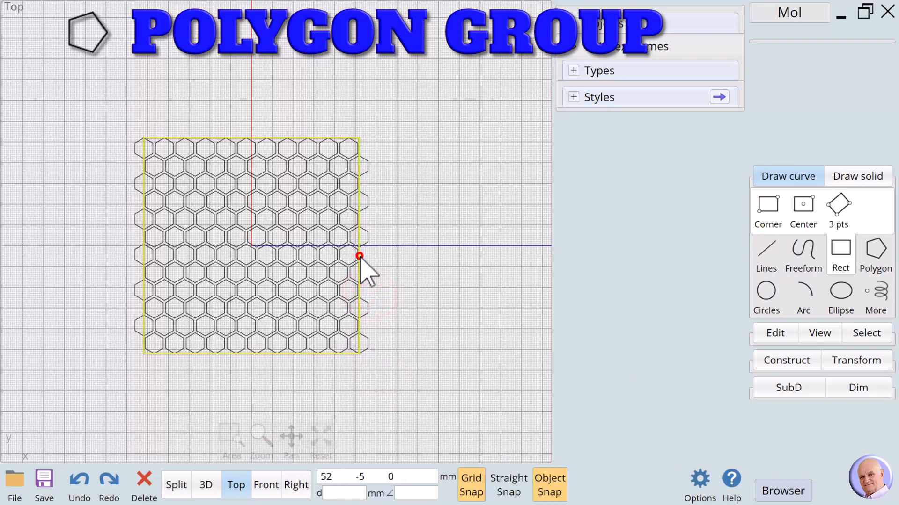
pyautogui.click(772, 360)
pyautogui.click(845, 258)
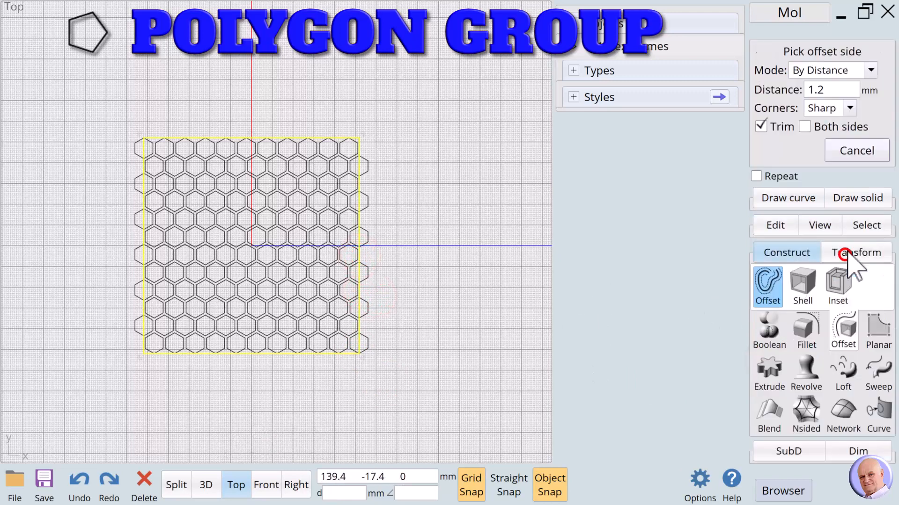
pyautogui.click(837, 87)
pyautogui.click(758, 187)
pyautogui.click(759, 211)
pyautogui.click(807, 242)
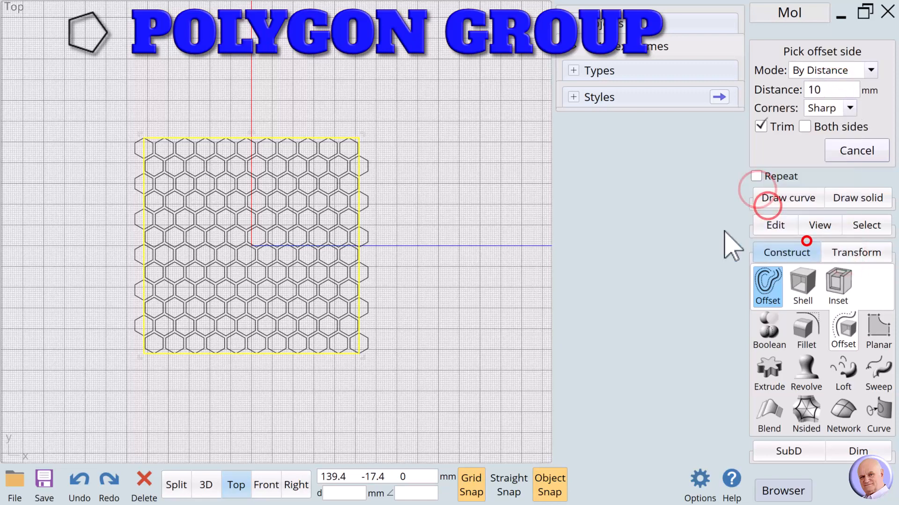
pyautogui.click(386, 195)
pyautogui.click(432, 194)
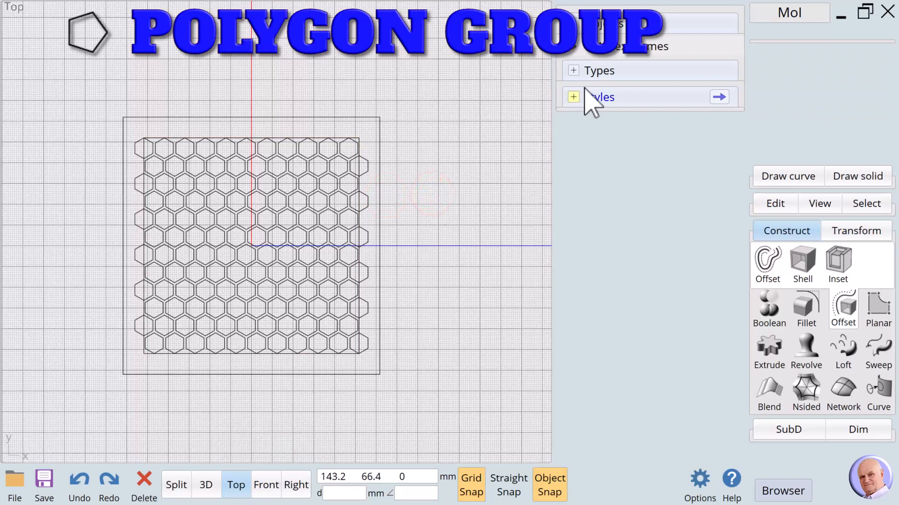
# Boolean-difference the 101 Hex Frames curves with both rectangles, keeping the cutting objects, and delete the outer rectangle.
pyautogui.click(733, 46)
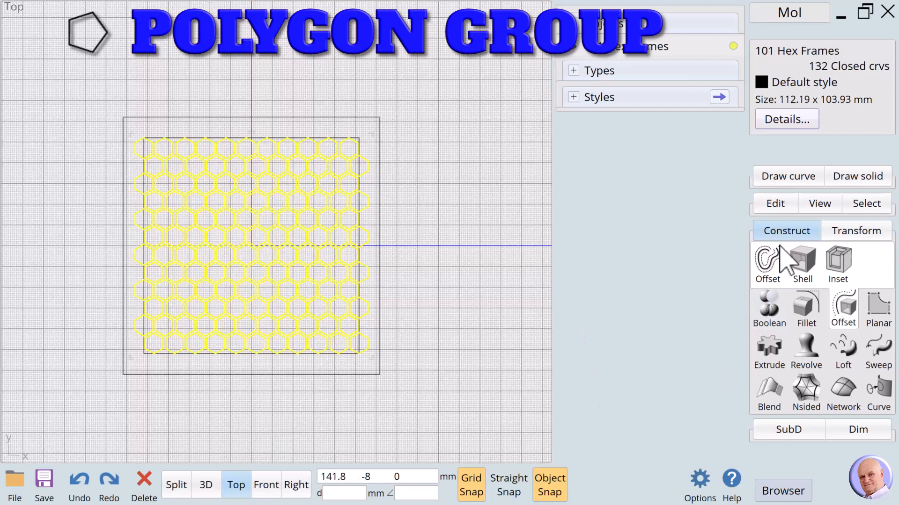
pyautogui.click(772, 232)
pyautogui.click(772, 232)
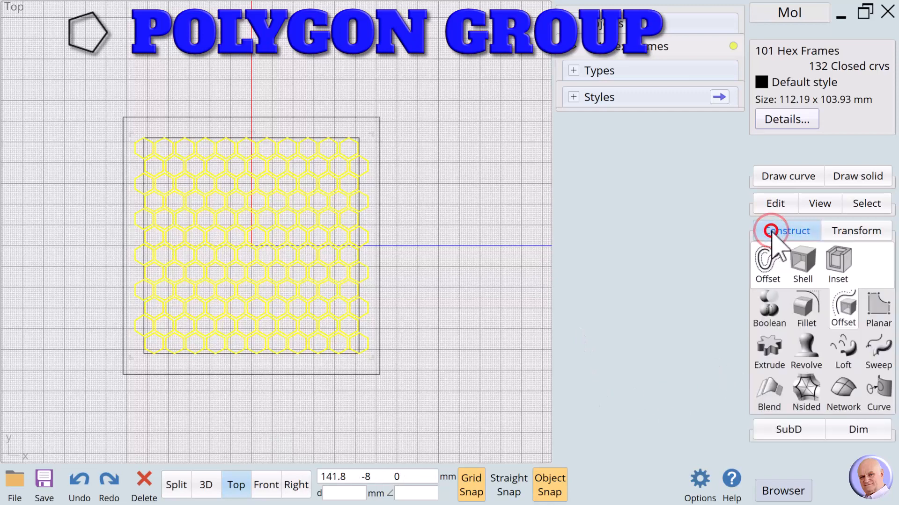
pyautogui.click(766, 310)
pyautogui.click(767, 265)
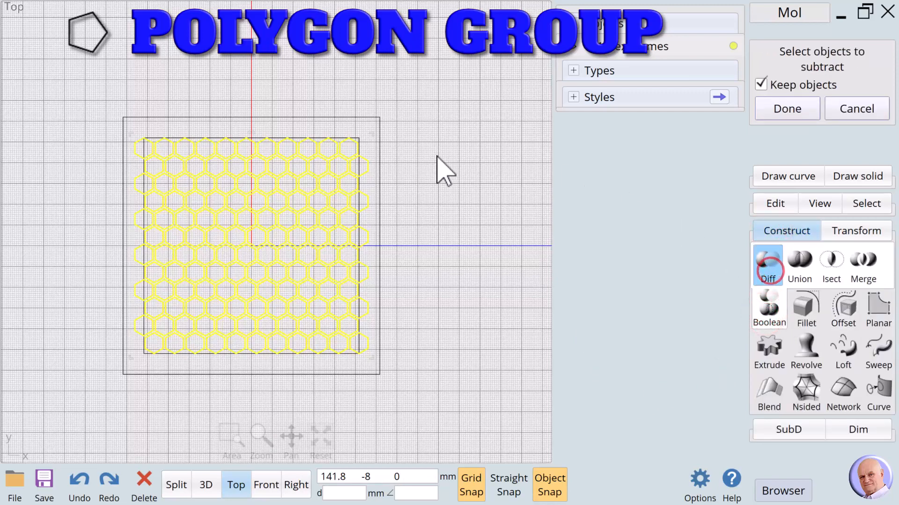
pyautogui.click(361, 138)
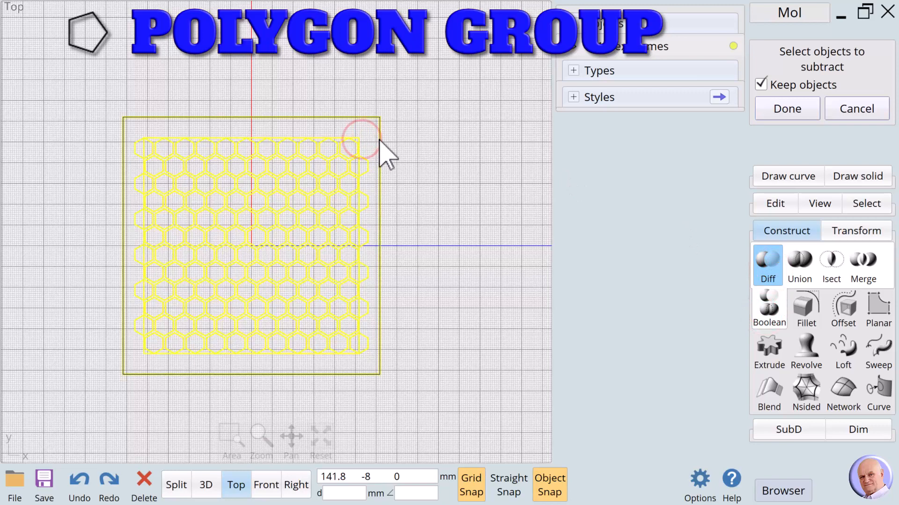
pyautogui.click(378, 139)
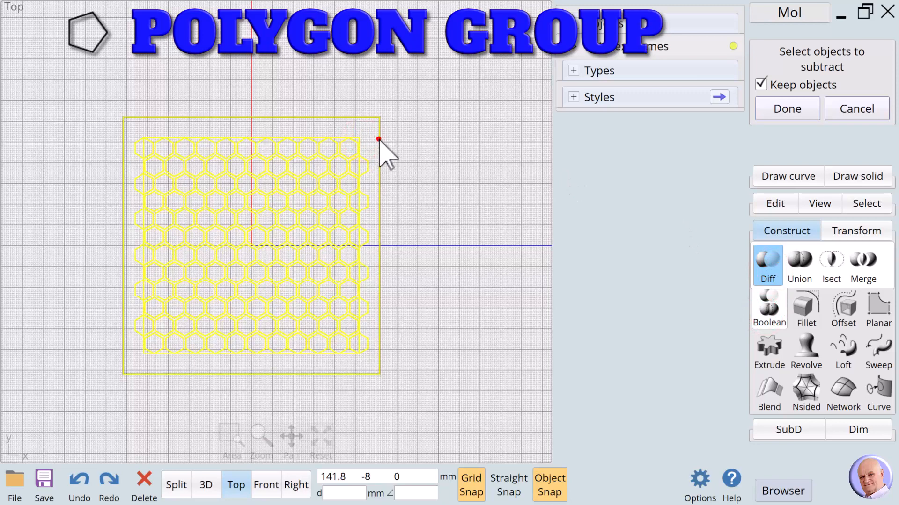
pyautogui.click(785, 104)
pyautogui.click(419, 160)
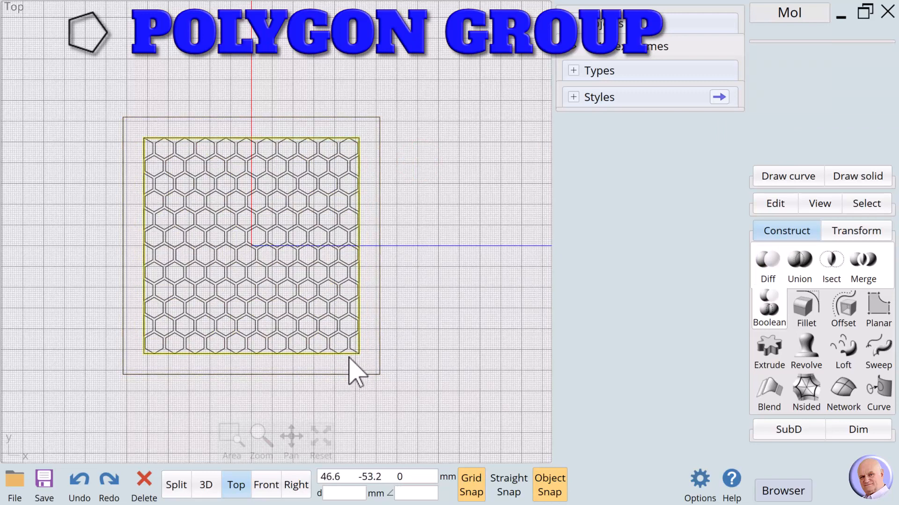
pyautogui.click(365, 375)
pyautogui.press('Delete')
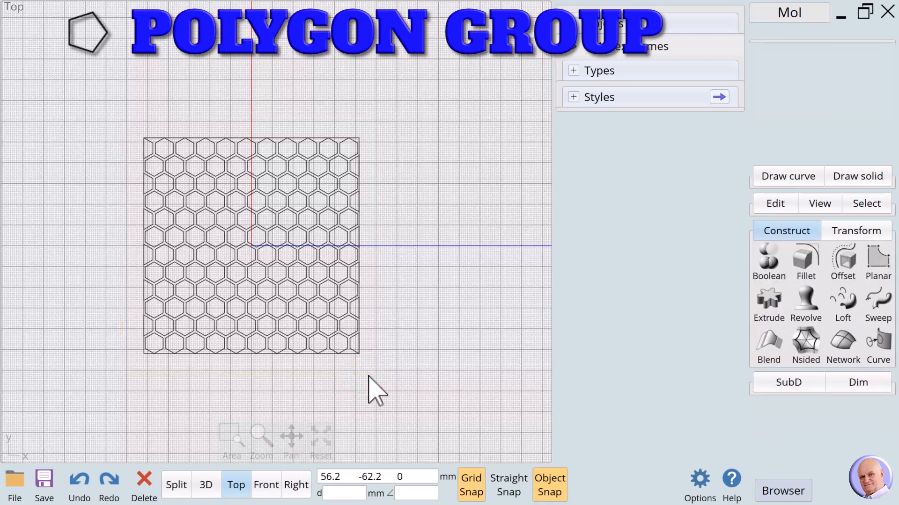
# Offset the remaining rectangle around the hexagons outward by 1.2 mm with sharp corners and deselect it.
pyautogui.click(347, 354)
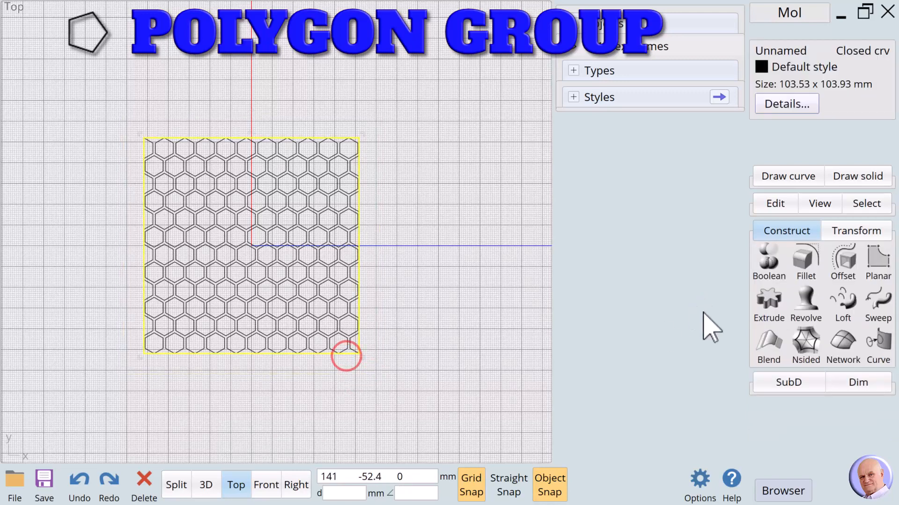
pyautogui.click(842, 262)
pyautogui.click(826, 90)
pyautogui.click(761, 188)
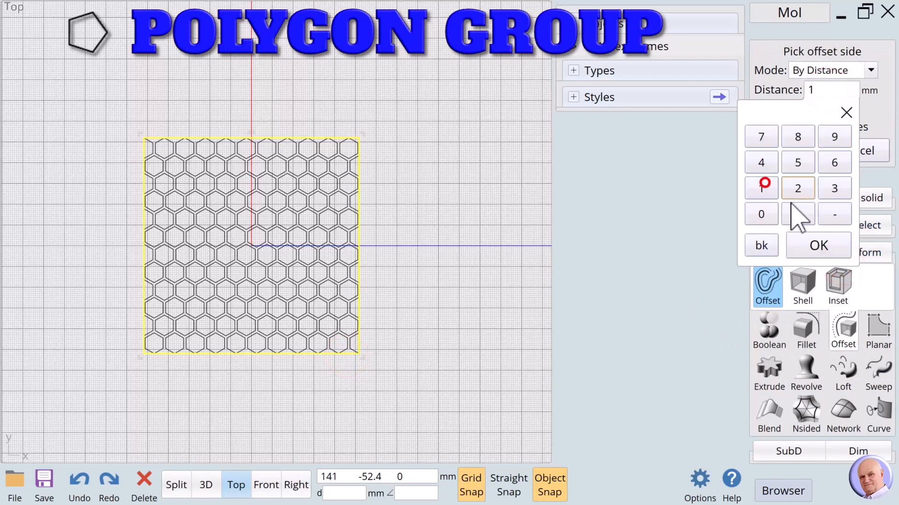
pyautogui.click(798, 215)
pyautogui.click(798, 188)
pyautogui.click(817, 245)
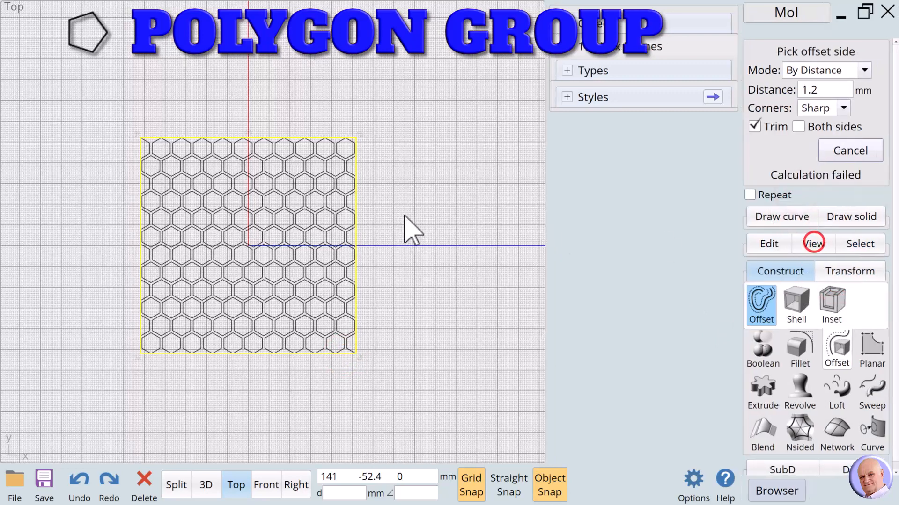
pyautogui.click(374, 222)
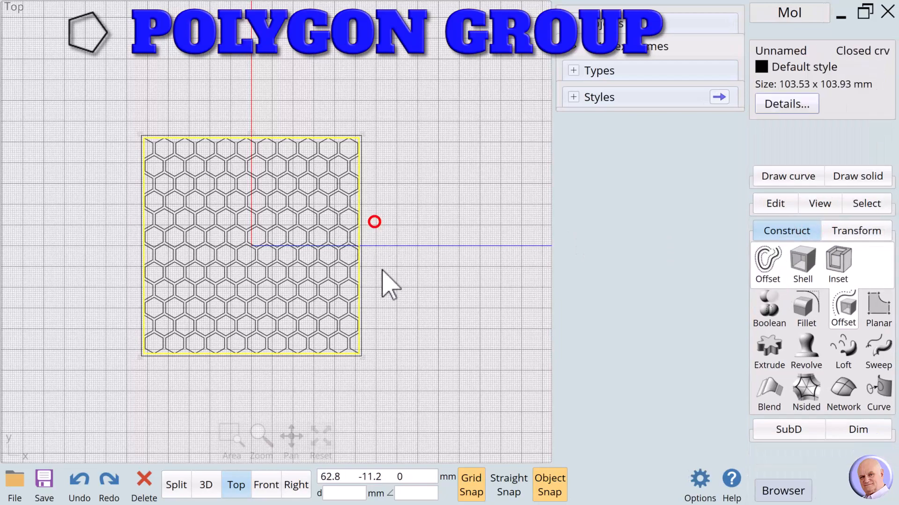
pyautogui.click(351, 387)
# Delete the inner rectangle that touches the trimmed hexagons, keeping the offset frame outline.
pyautogui.scroll(5, 351, 370)
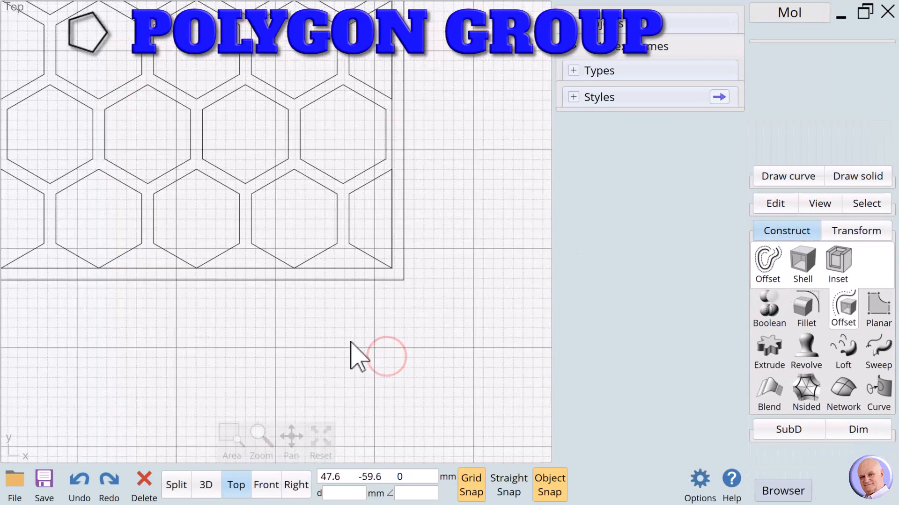
pyautogui.click(347, 269)
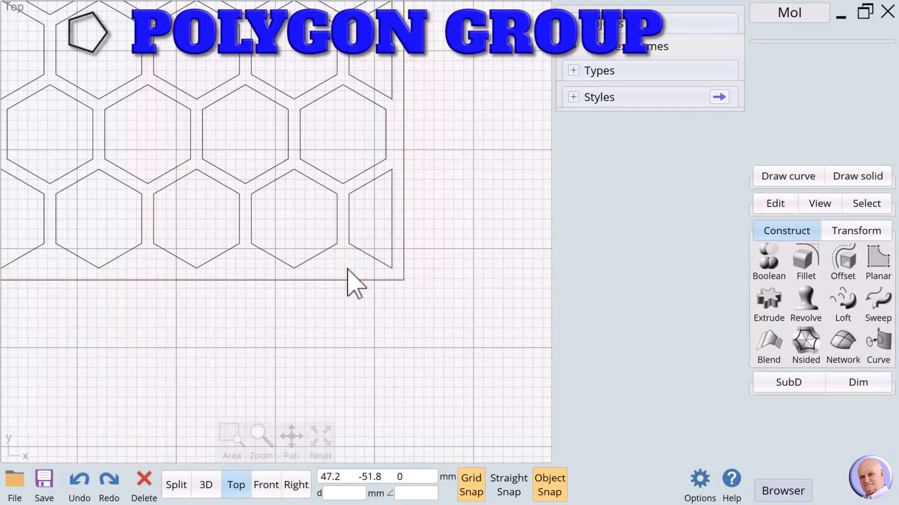
pyautogui.scroll(-5, 356, 285)
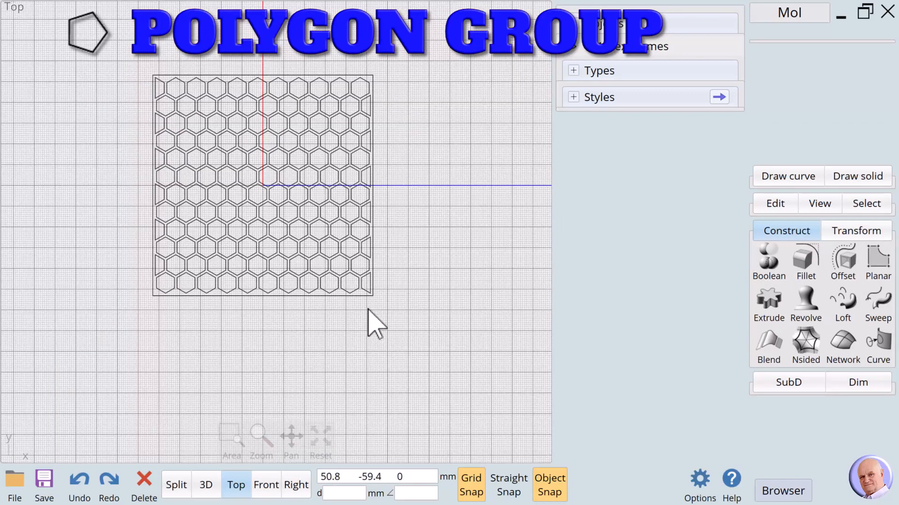
# Give the outer frame rectangle the same name as the hexagons, 101 Hex Frames, and deselect it.
pyautogui.click(739, 47)
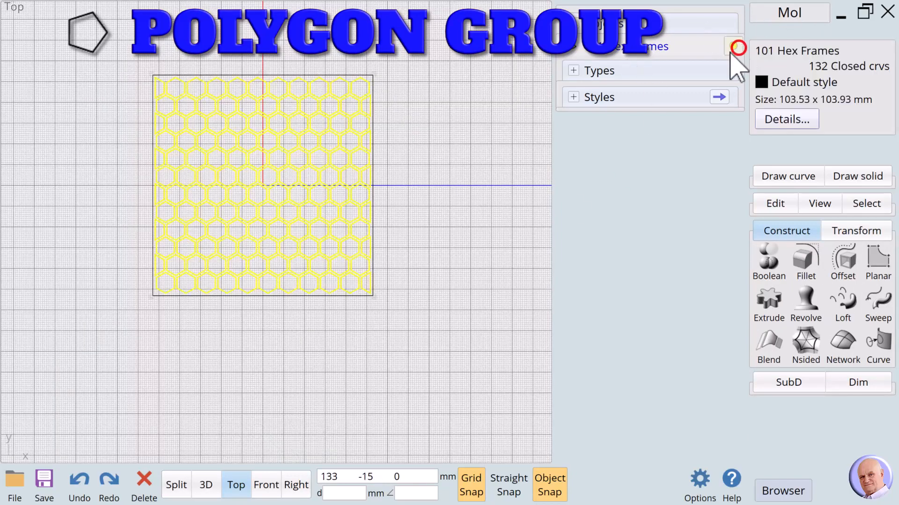
pyautogui.click(784, 50)
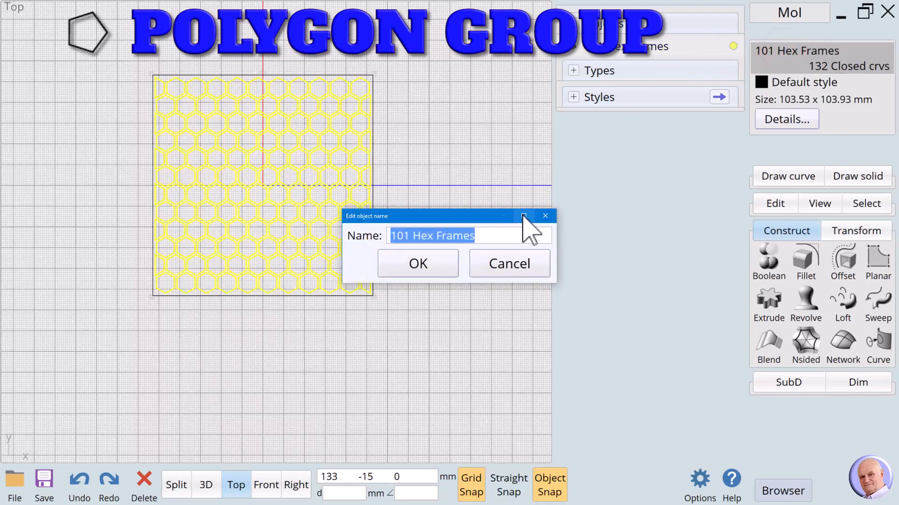
pyautogui.click(427, 260)
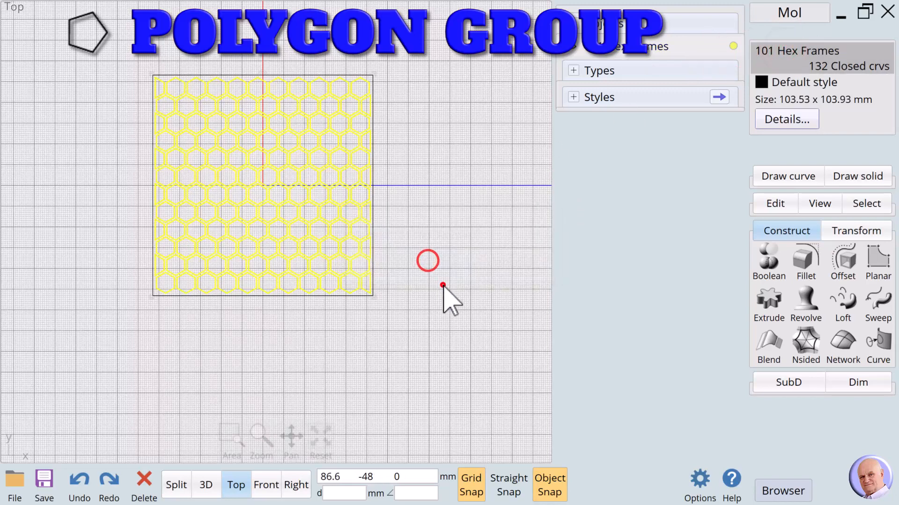
pyautogui.click(442, 283)
pyautogui.click(372, 296)
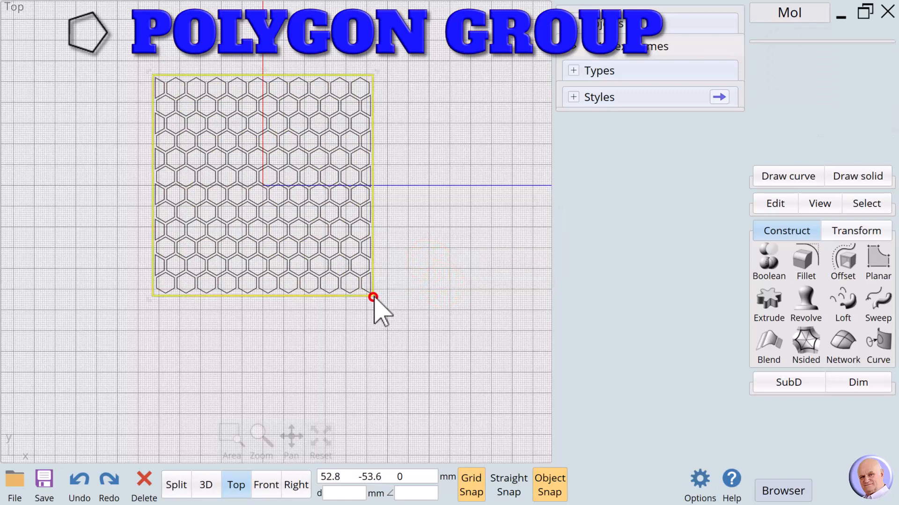
pyautogui.click(777, 50)
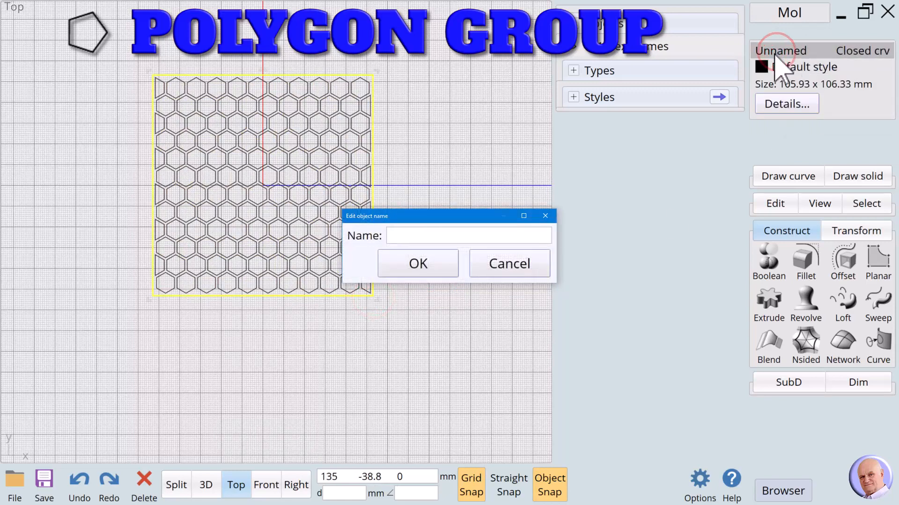
pyautogui.click(418, 265)
pyautogui.click(459, 272)
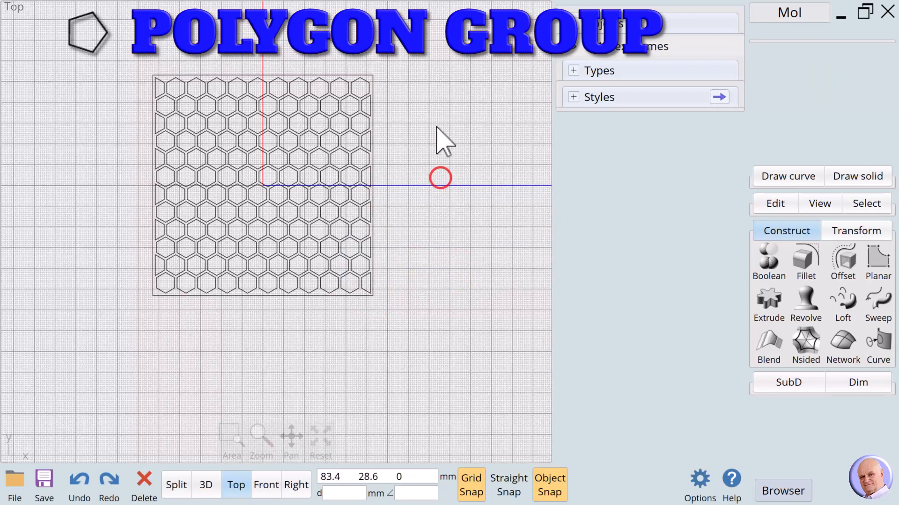
# Select all 101 Hex Frames curves and extrude them 10 mm with capped ends.
pyautogui.click(733, 45)
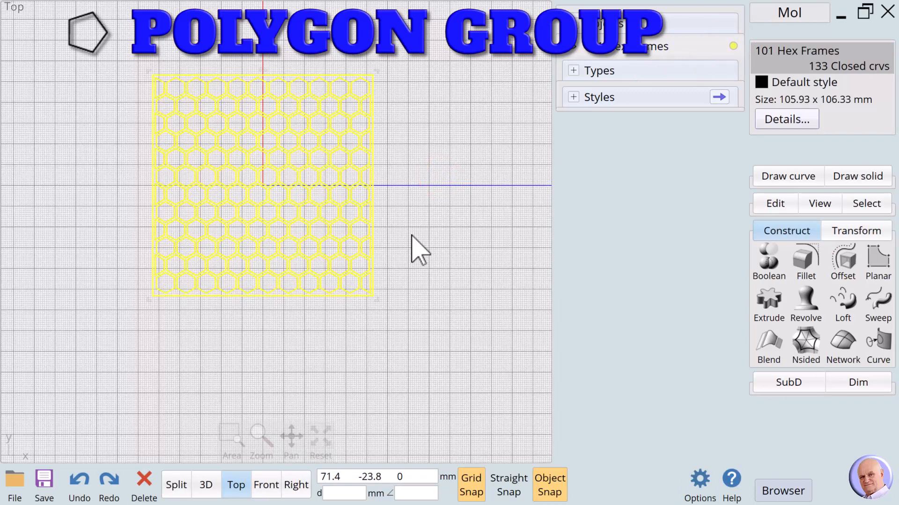
pyautogui.click(768, 299)
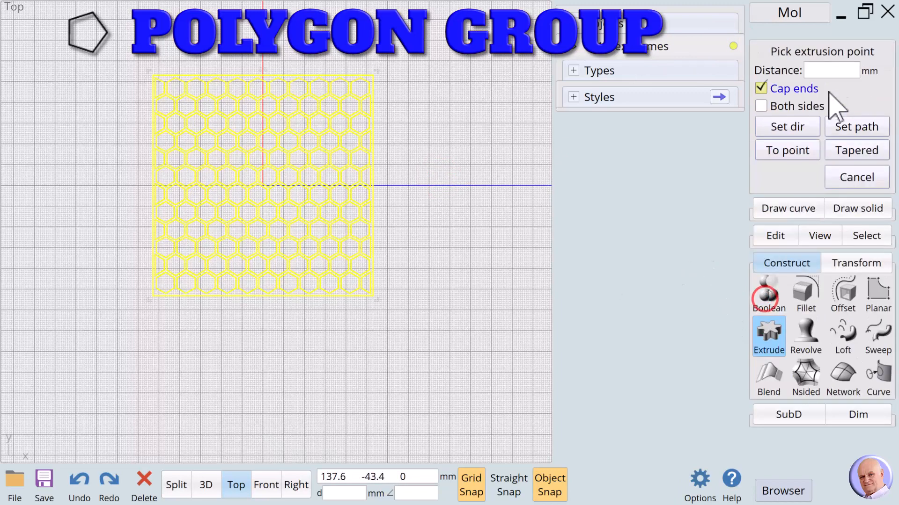
pyautogui.click(828, 71)
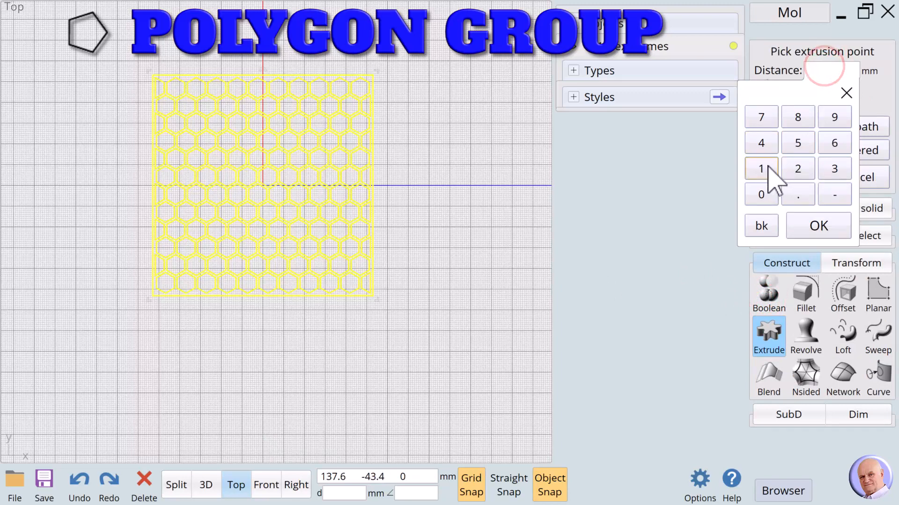
pyautogui.click(761, 168)
pyautogui.click(761, 169)
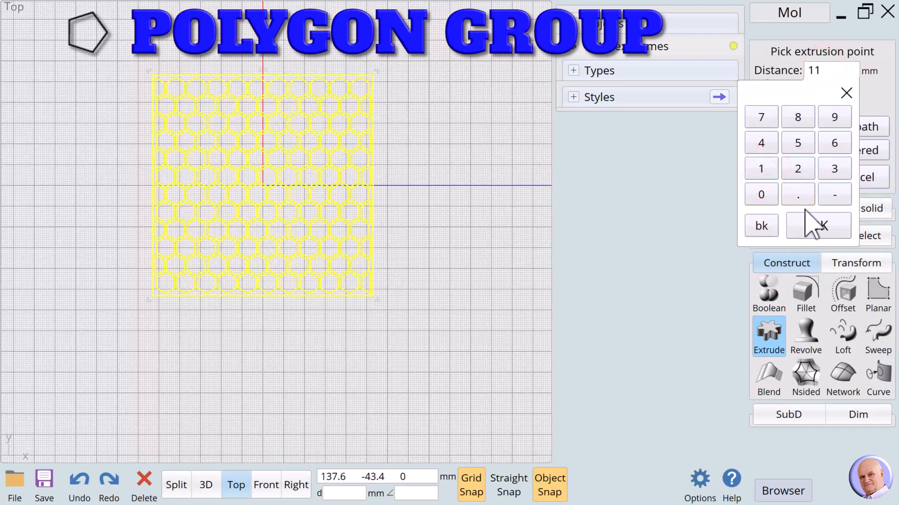
pyautogui.click(837, 195)
pyautogui.click(762, 226)
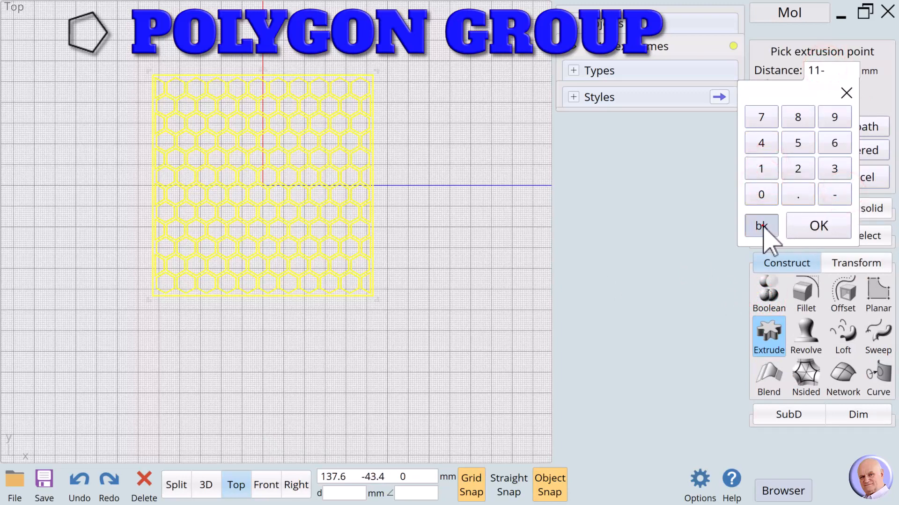
pyautogui.click(762, 226)
pyautogui.click(761, 195)
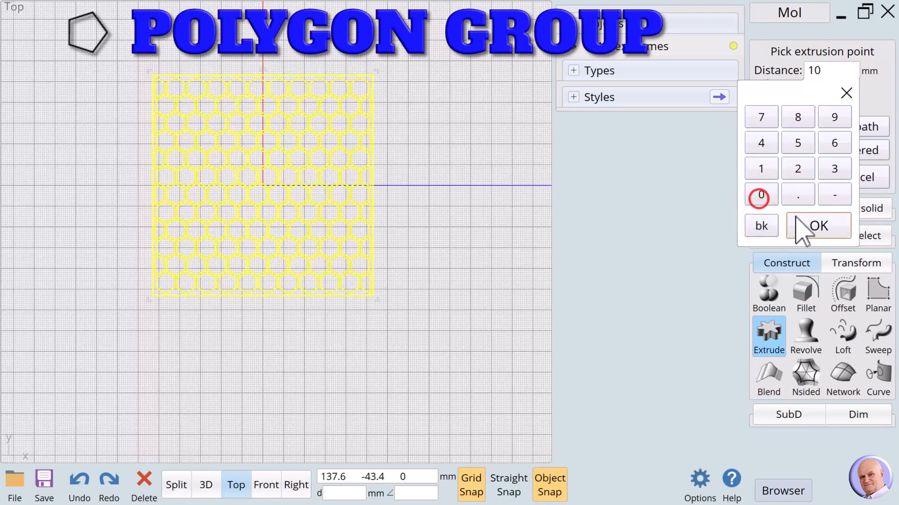
pyautogui.click(801, 222)
pyautogui.click(441, 185)
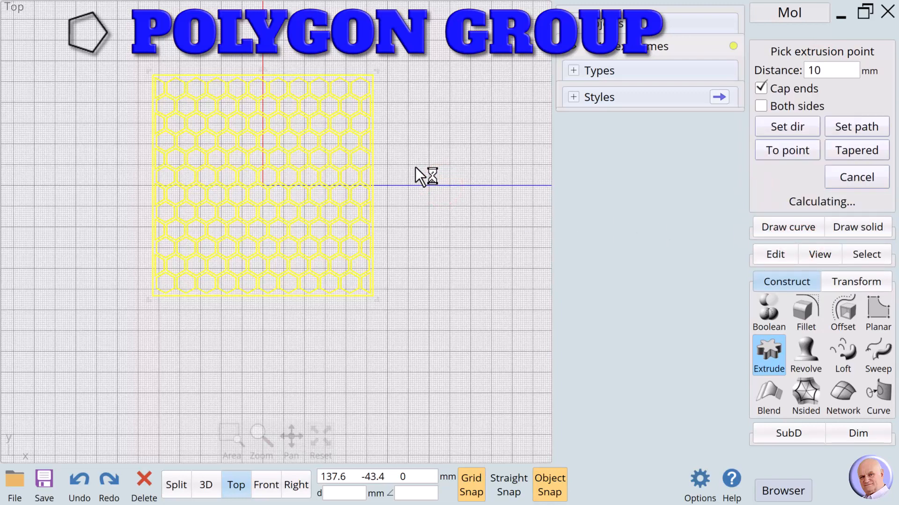
pyautogui.click(401, 176)
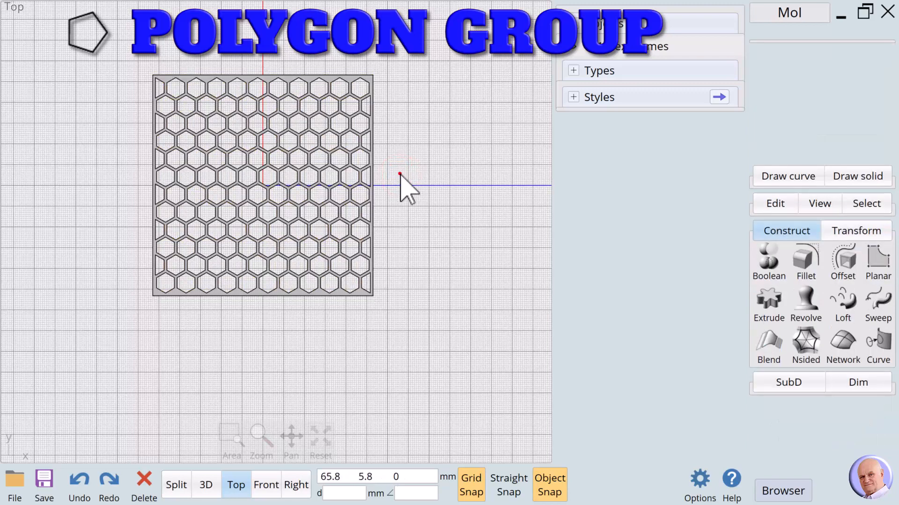
# Name the extruded honeycomb solid 200 HoneyComb and deselect it.
pyautogui.scroll(5, 380, 333)
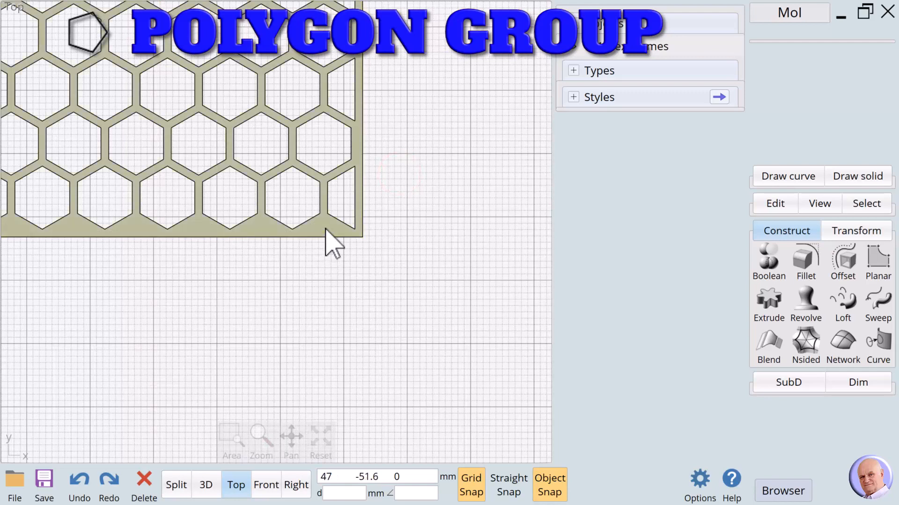
pyautogui.click(326, 230)
pyautogui.click(775, 49)
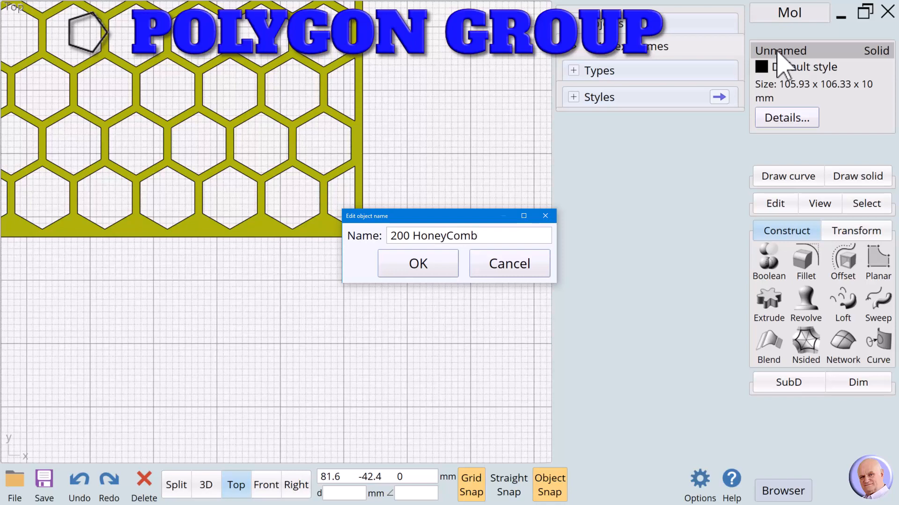
pyautogui.click(445, 267)
pyautogui.click(455, 279)
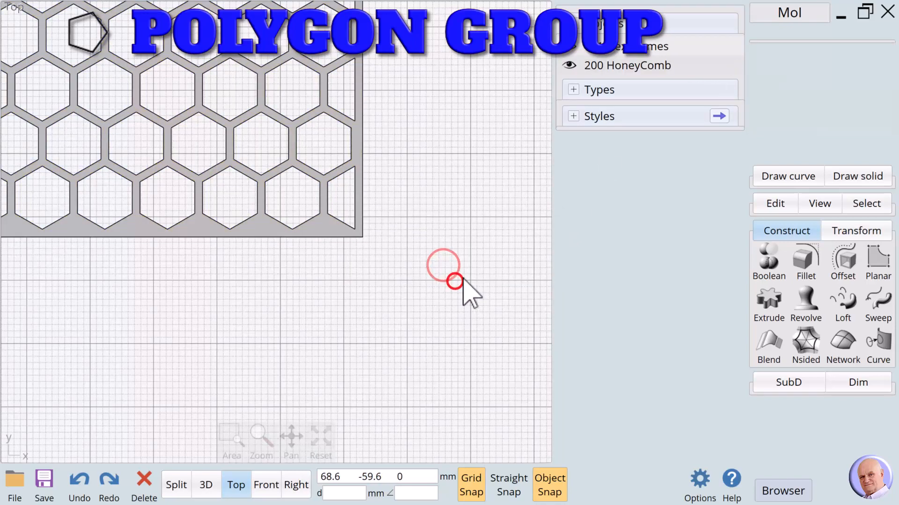
# Extrude the 101 Hex Frames hexagon curves 10 mm with capped ends, leaving out the outer frame rectangle, and clear the selection.
pyautogui.scroll(-4, 510, 292)
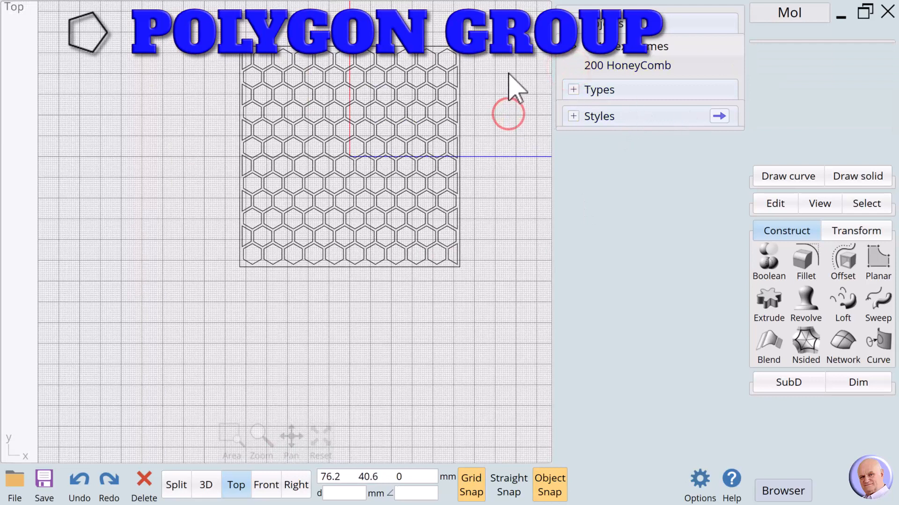
pyautogui.click(734, 46)
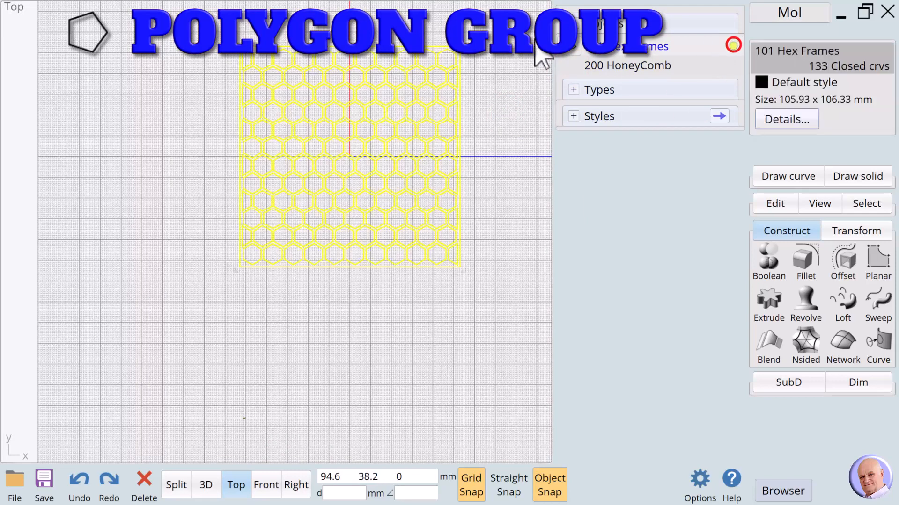
pyautogui.click(460, 56)
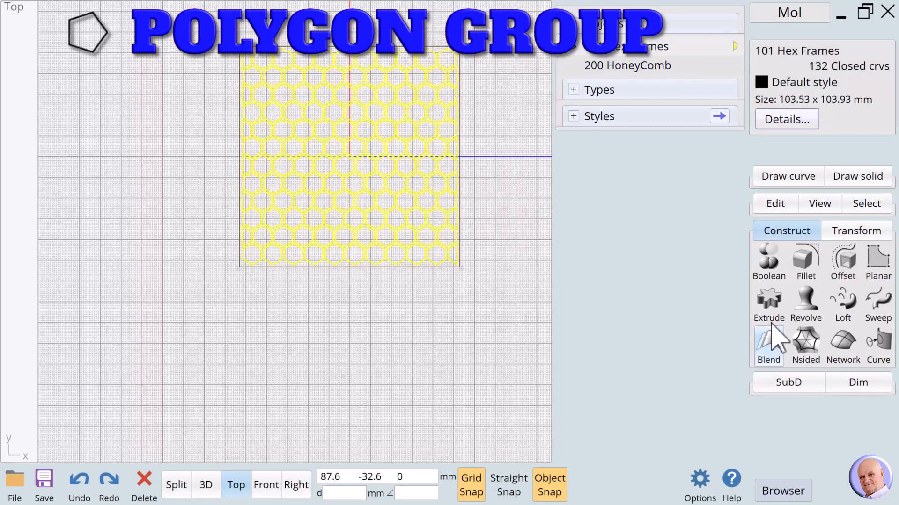
pyautogui.click(769, 299)
pyautogui.click(817, 71)
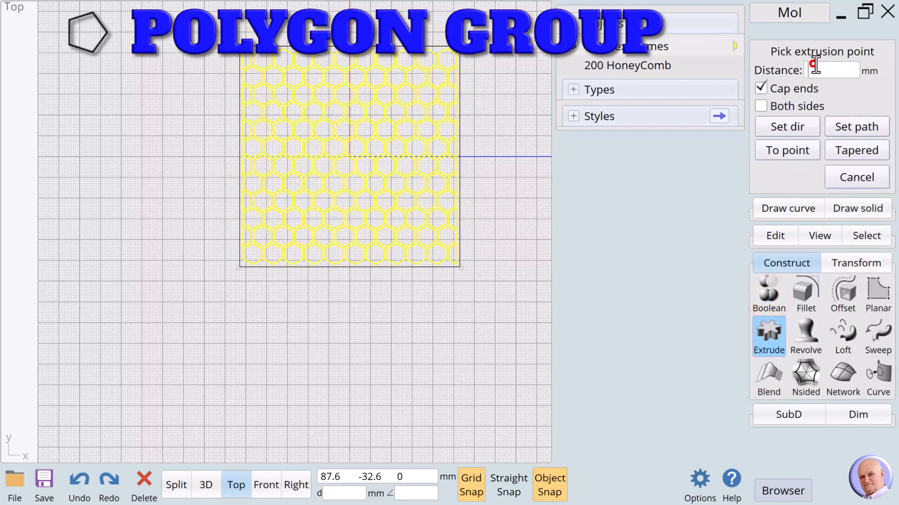
pyautogui.click(761, 170)
pyautogui.click(761, 193)
pyautogui.click(828, 227)
pyautogui.click(486, 127)
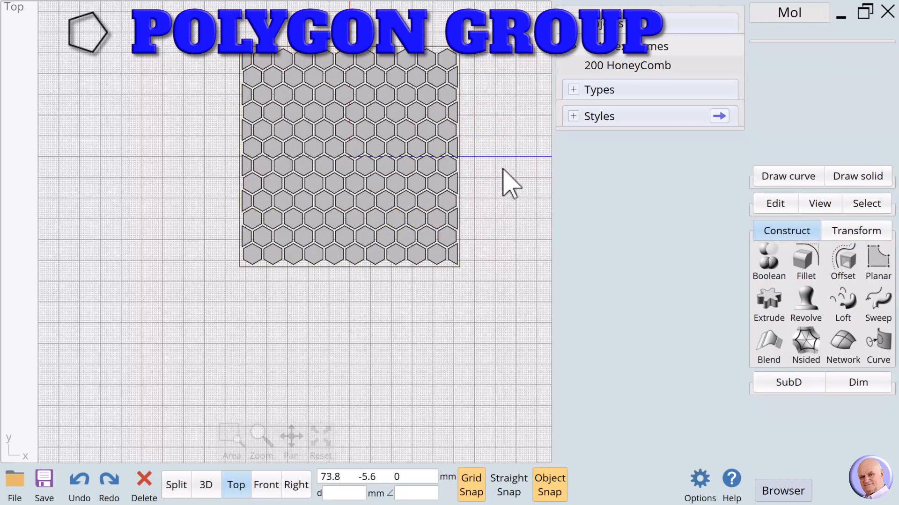
# With the 101 Hex Frames curves hidden, name all extruded hexagon solids 100 Honeycombb Cutter and deselect them.
pyautogui.scroll(-1, 492, 168)
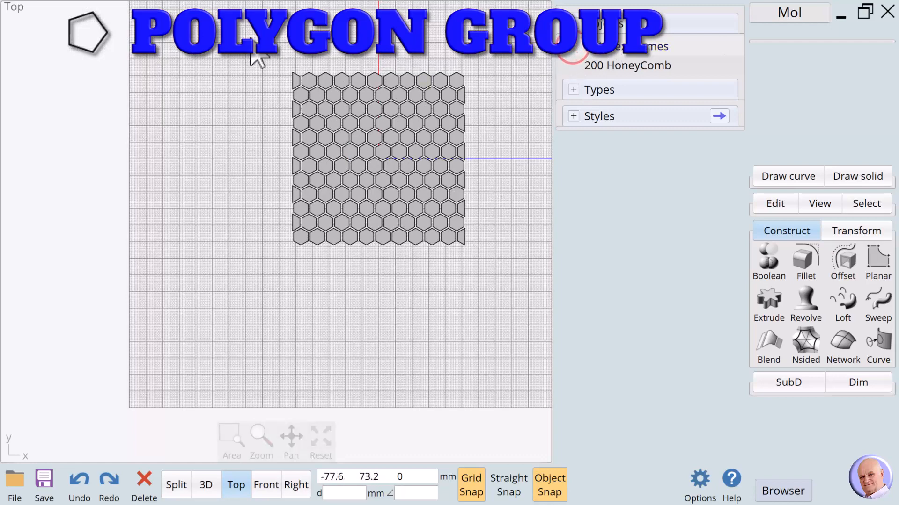
pyautogui.moveTo(249, 37); pyautogui.dragTo(515, 270)
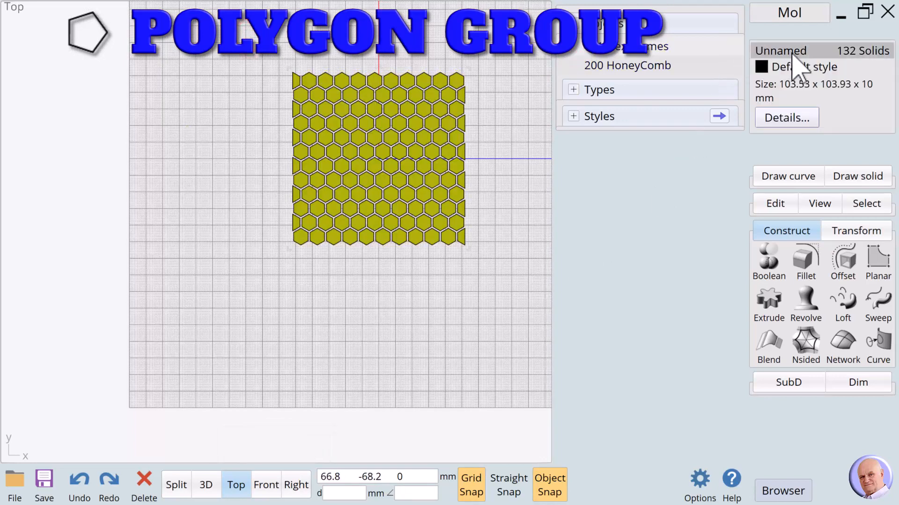
pyautogui.click(788, 50)
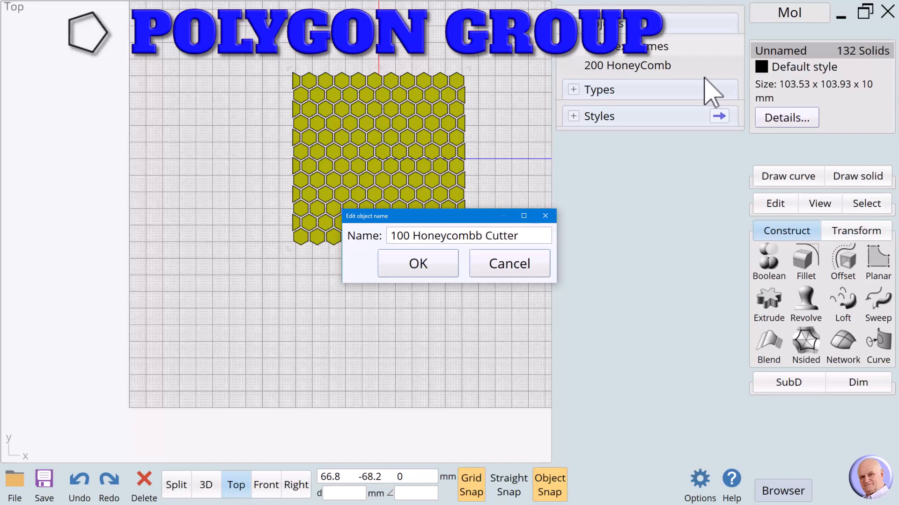
pyautogui.click(430, 258)
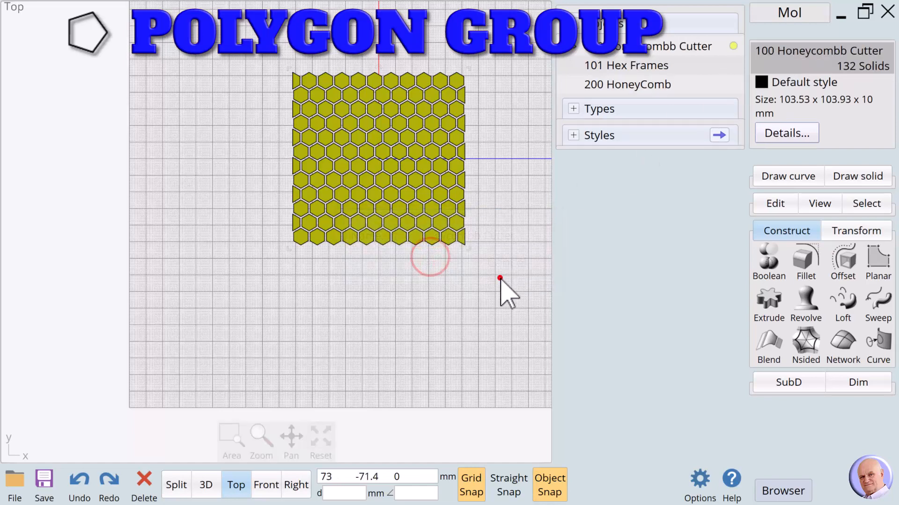
pyautogui.click(500, 278)
# Hide the 100 Honeycombb Cutter solids, briefly show the 200 HoneyComb solid, and hide it again.
pyautogui.scroll(-1, 522, 156)
pyautogui.scroll(2, 519, 152)
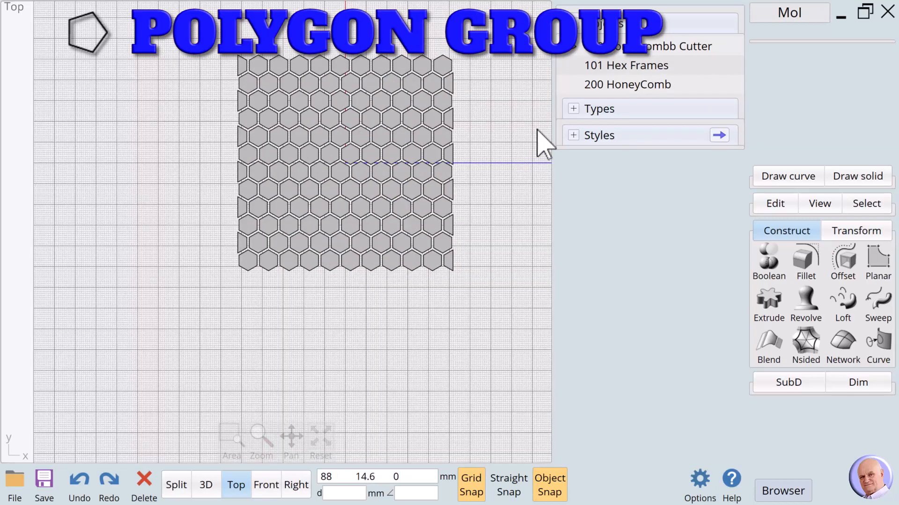
pyautogui.click(574, 53)
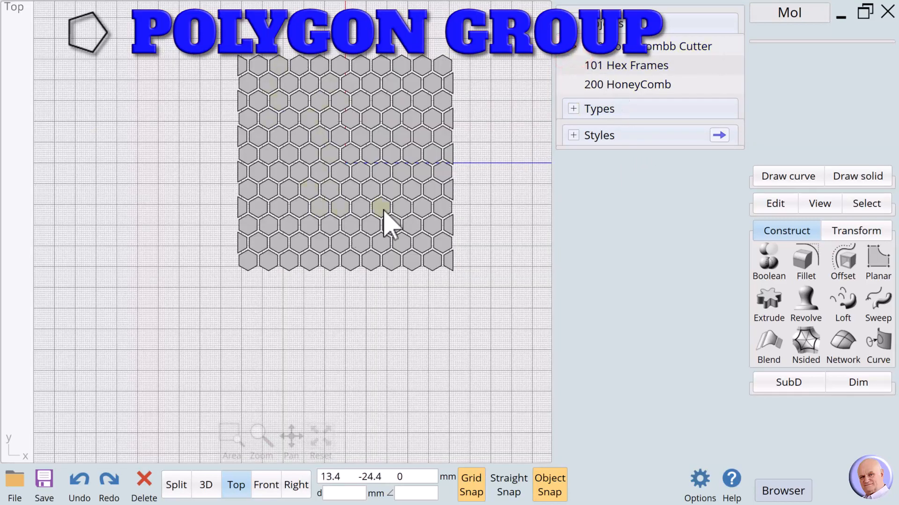
pyautogui.click(497, 84)
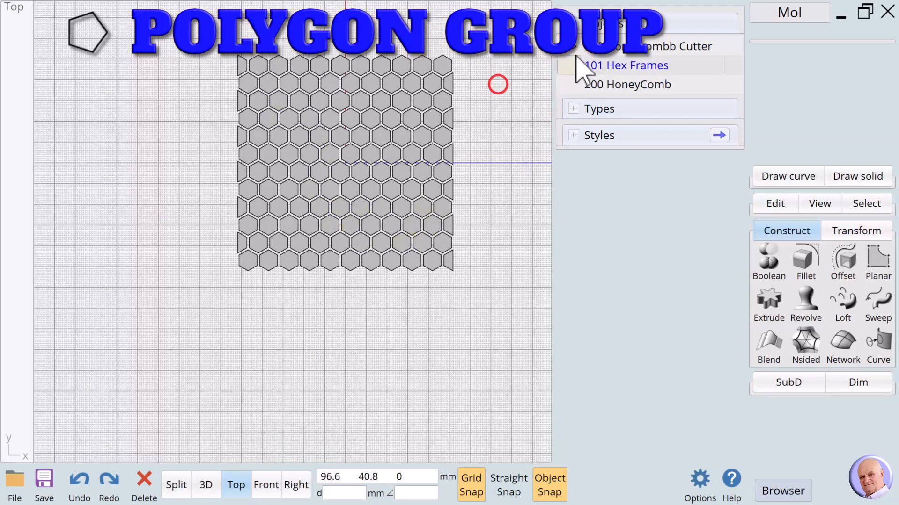
pyautogui.click(567, 50)
pyautogui.click(571, 88)
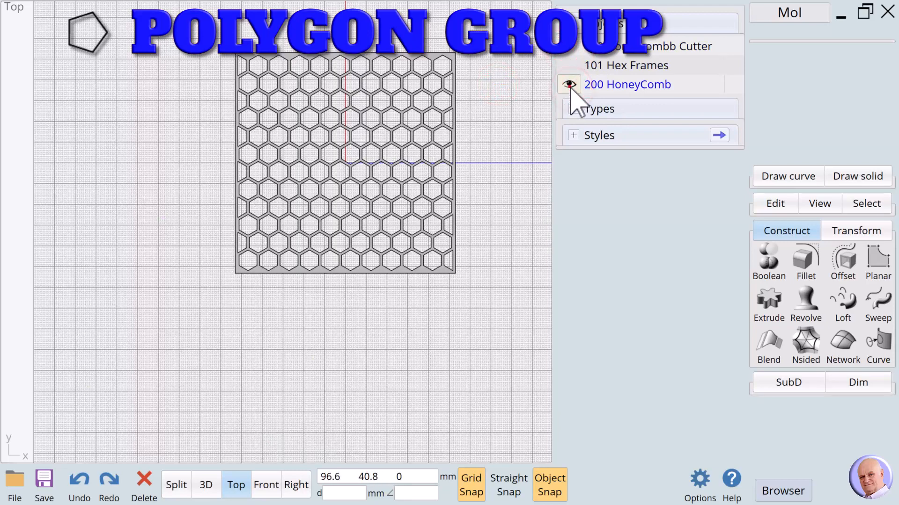
pyautogui.click(570, 85)
# Draw an upright ellipse centred on the origin, about 63 mm wide and 79 mm tall.
pyautogui.click(778, 181)
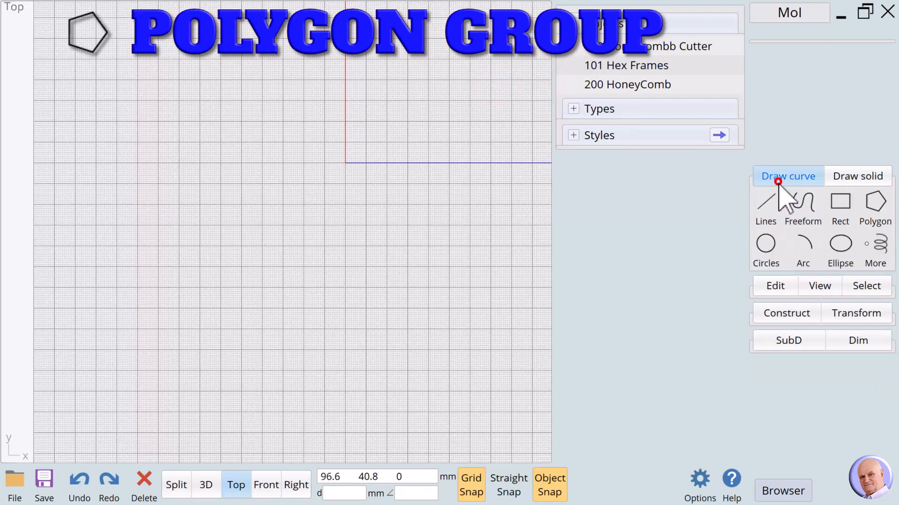
pyautogui.click(845, 251)
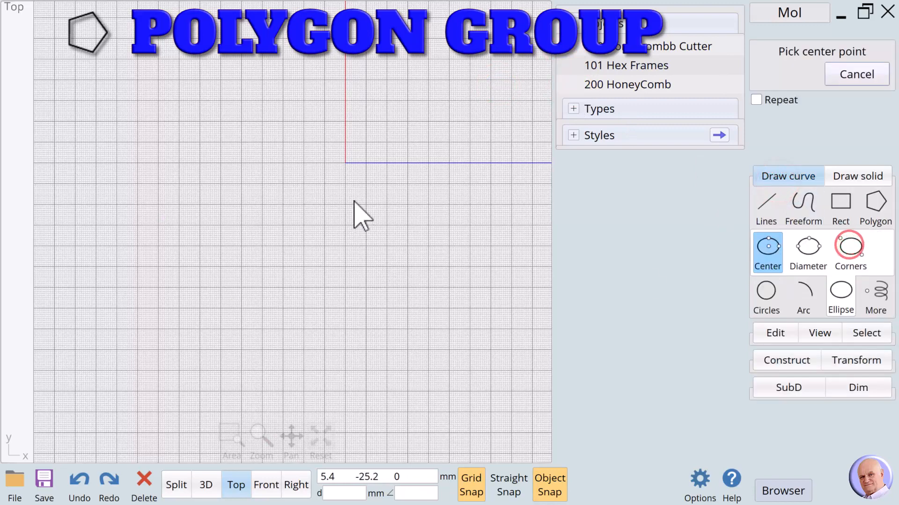
pyautogui.click(345, 163)
pyautogui.click(346, 82)
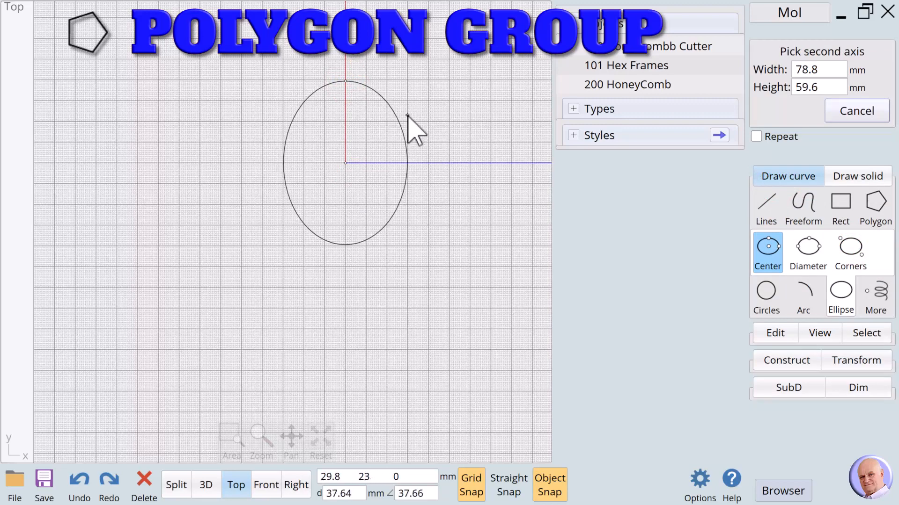
pyautogui.click(410, 117)
pyautogui.click(443, 207)
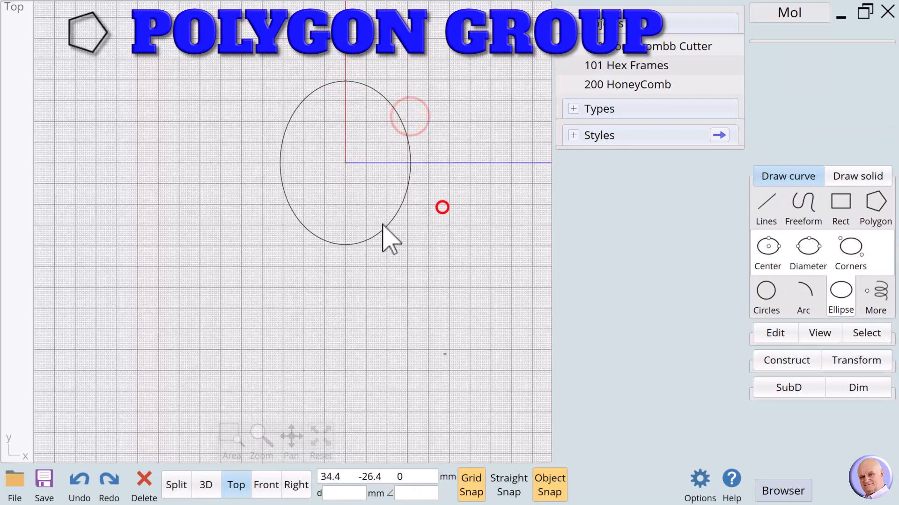
# Extrude the ellipse 5 mm with capped ends and deselect it.
pyautogui.click(389, 227)
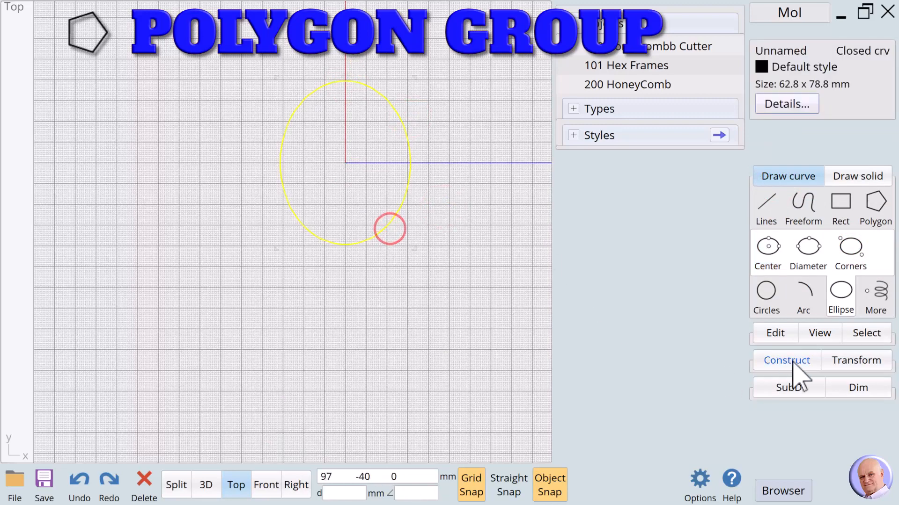
pyautogui.click(770, 363)
pyautogui.click(768, 303)
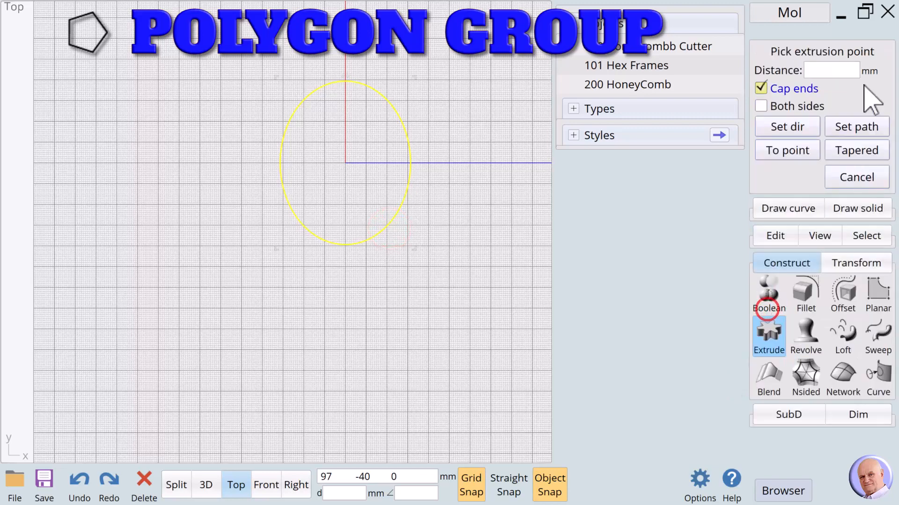
pyautogui.click(838, 76)
pyautogui.click(803, 148)
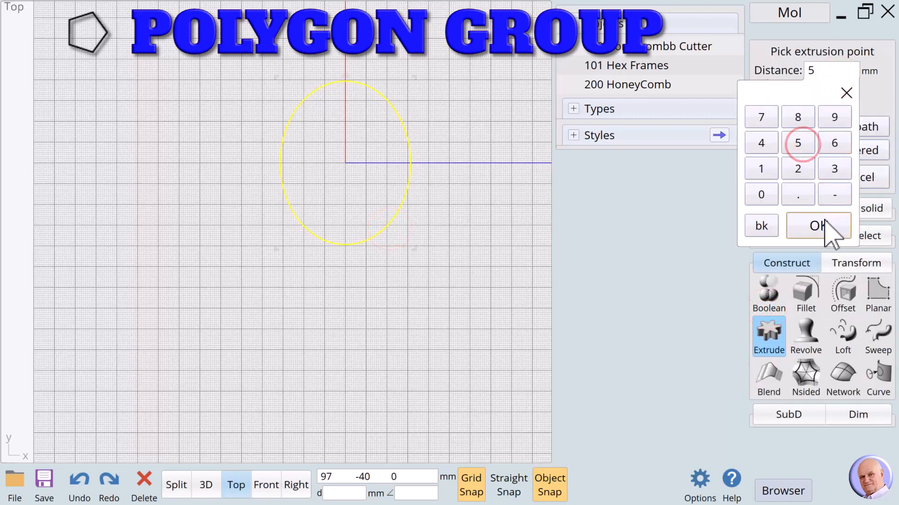
pyautogui.click(829, 227)
pyautogui.click(455, 142)
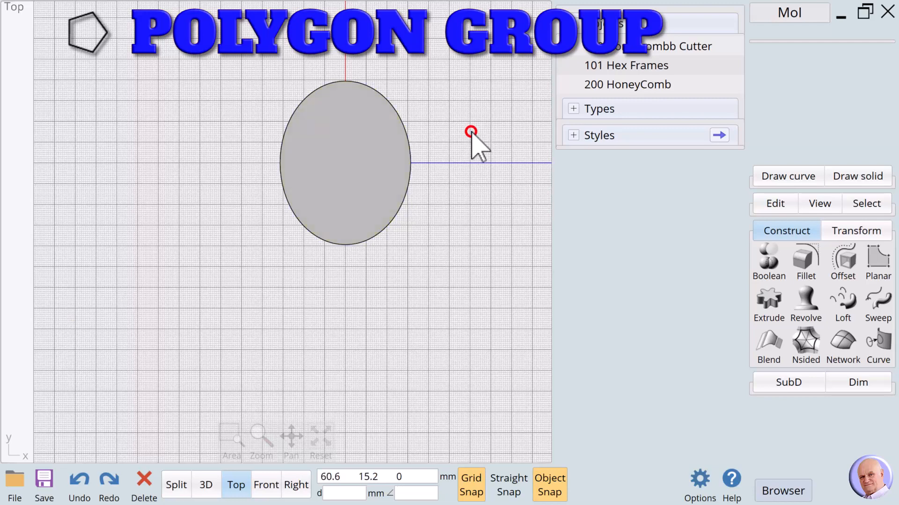
# Name the extruded elliptical solid xx and deselect it.
pyautogui.click(373, 147)
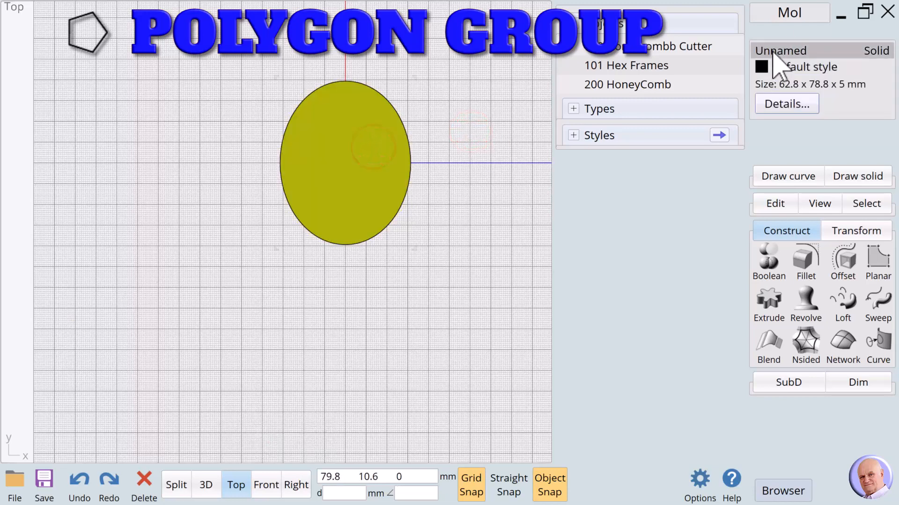
pyautogui.click(772, 51)
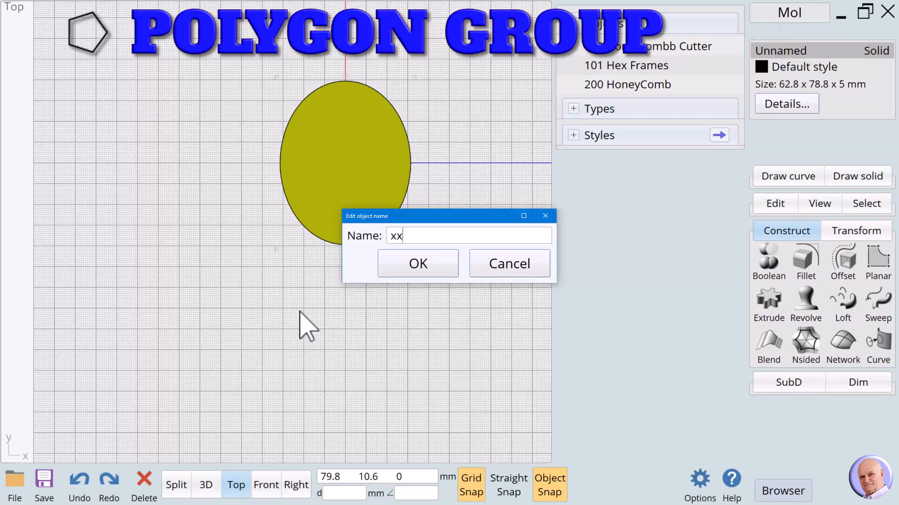
pyautogui.write('xx')
pyautogui.click(423, 269)
pyautogui.click(464, 290)
pyautogui.click(495, 148)
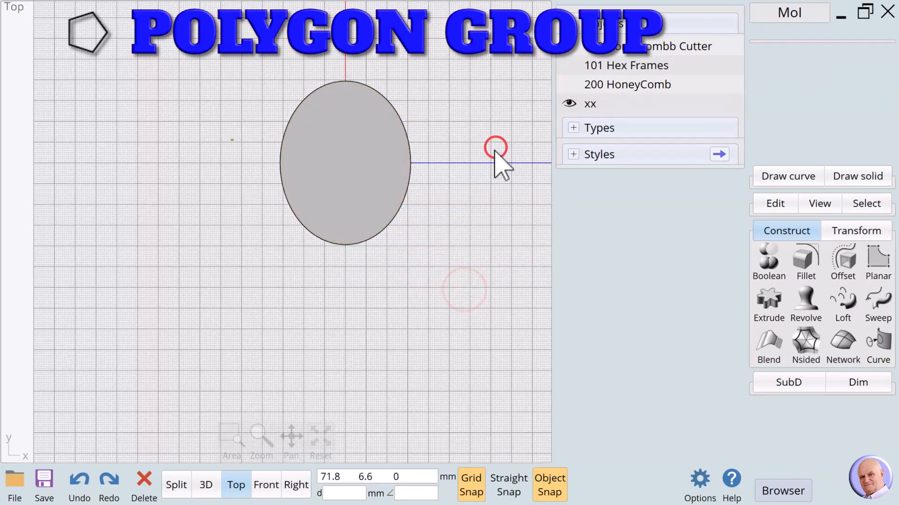
# Subtract the 100 Honeycombb Cutter solids from the xx solid with Keep objects enabled, and hide the cutters.
pyautogui.click(570, 48)
pyautogui.click(543, 152)
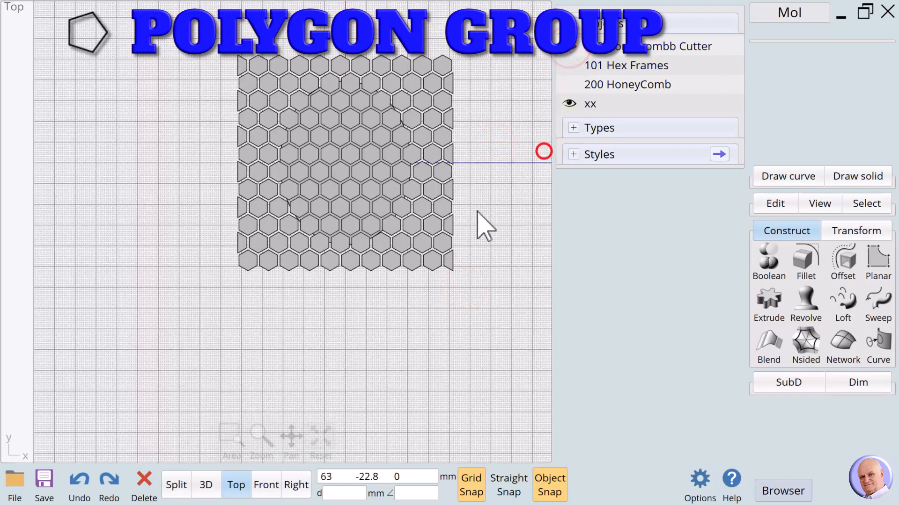
pyautogui.click(733, 103)
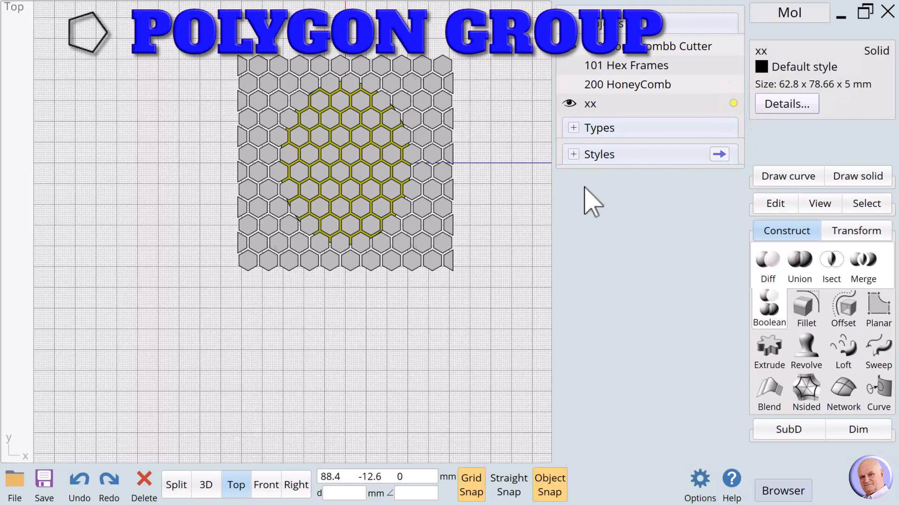
pyautogui.click(767, 261)
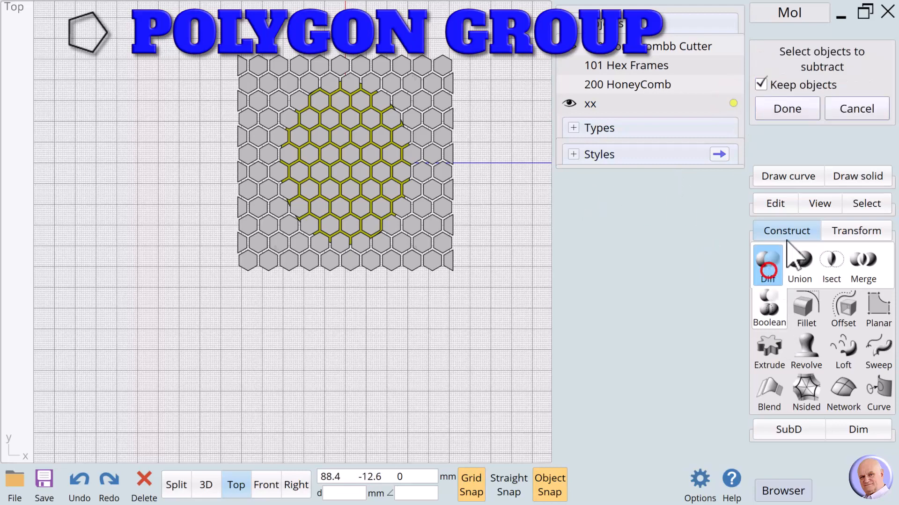
pyautogui.click(732, 45)
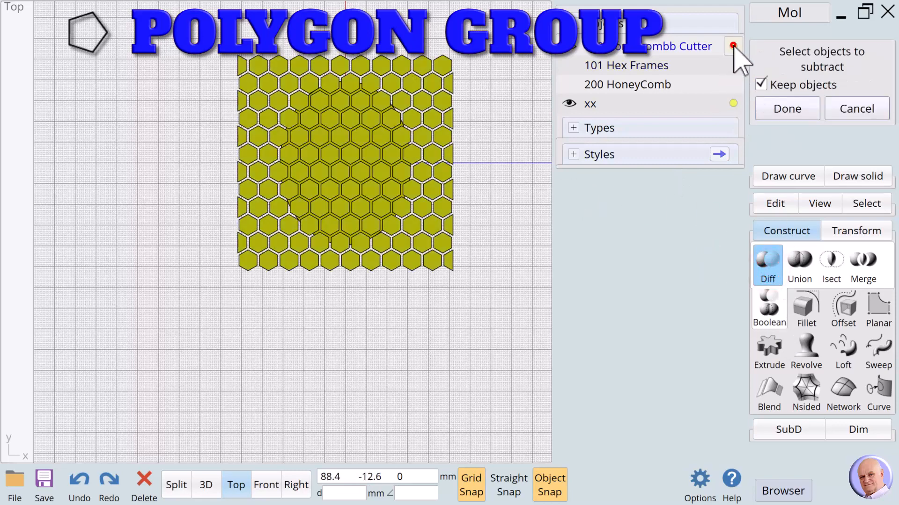
pyautogui.click(785, 113)
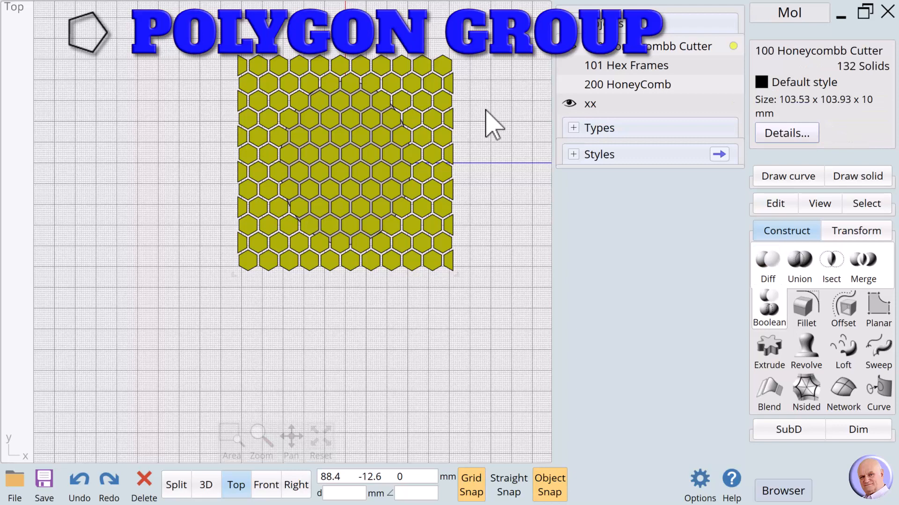
pyautogui.click(571, 48)
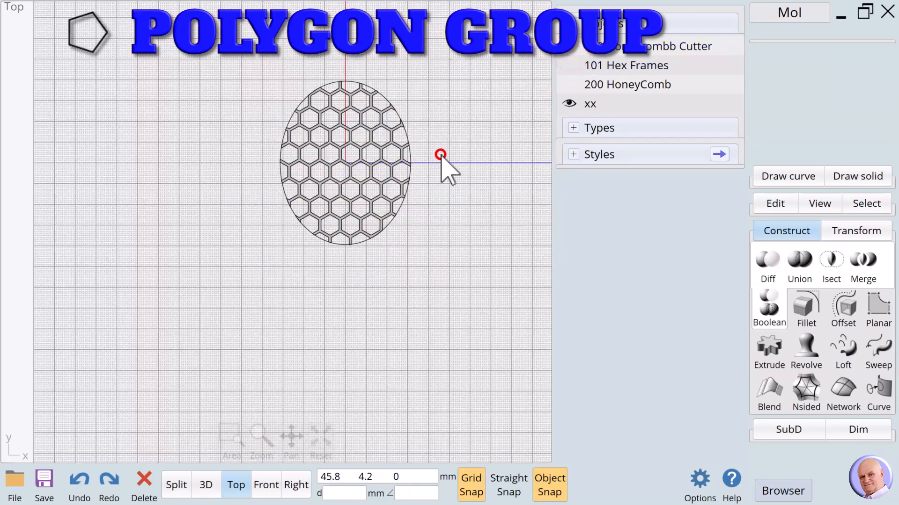
# Offset the original ellipse curve outward by 1.2 mm with sharp corners and trimming.
pyautogui.click(410, 154)
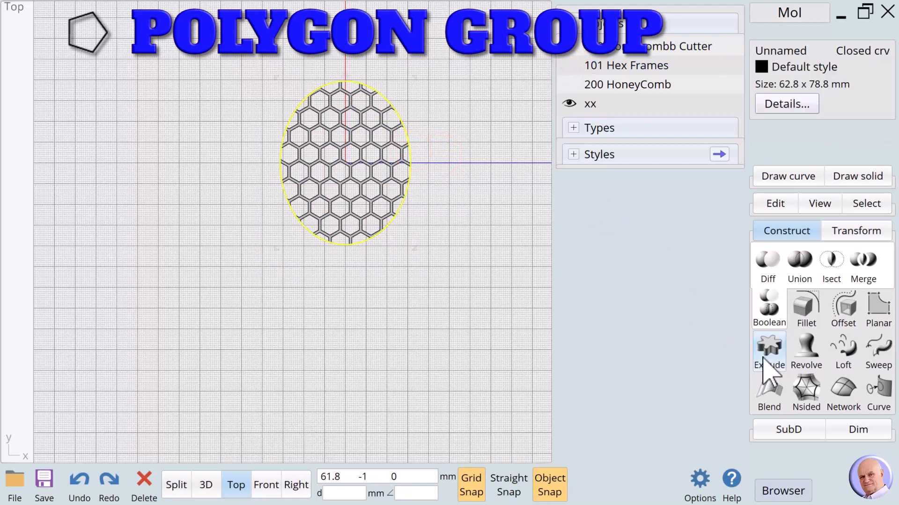
pyautogui.click(767, 353)
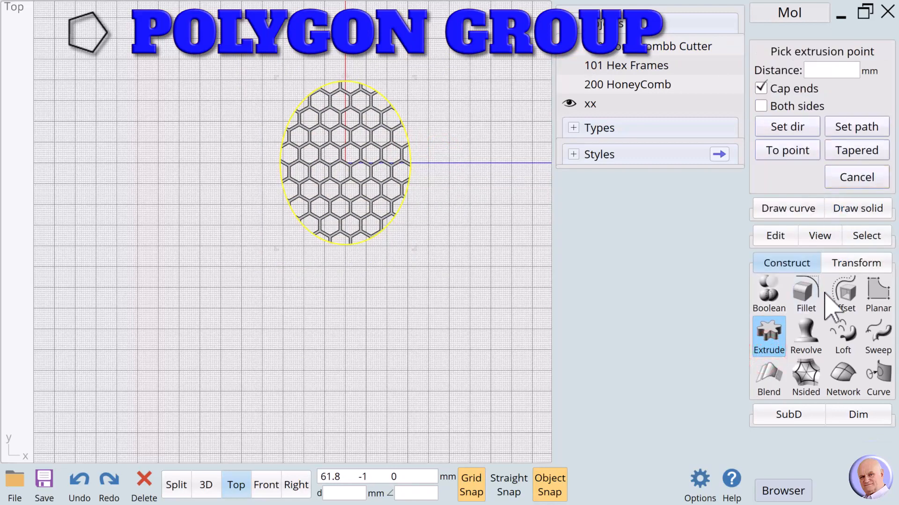
pyautogui.click(844, 295)
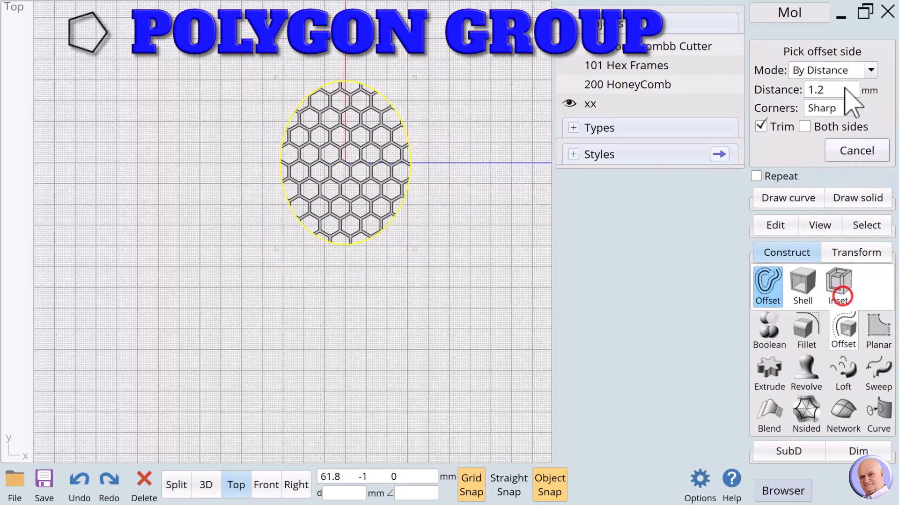
pyautogui.click(443, 135)
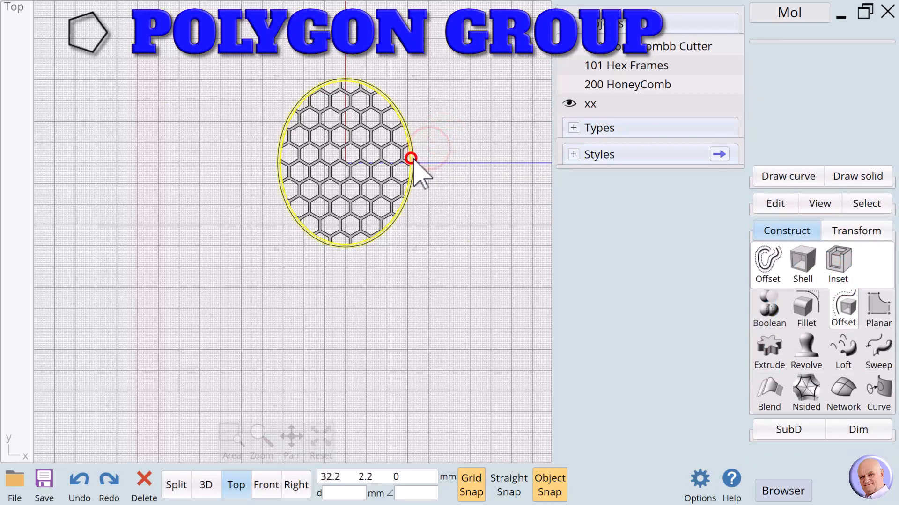
# Extrude the two concentric ellipse curves 5 mm with capped ends to form the rim, and deselect the curves.
pyautogui.click(769, 348)
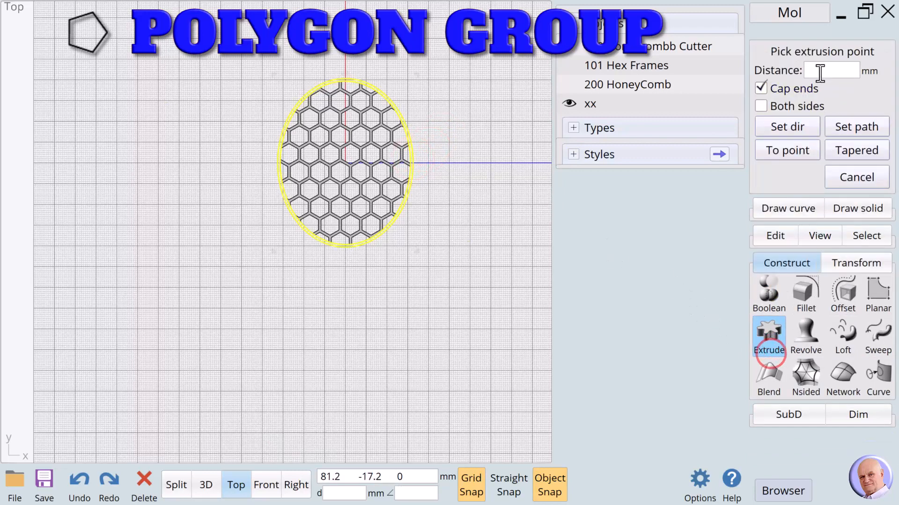
pyautogui.click(819, 69)
pyautogui.click(798, 143)
pyautogui.click(818, 226)
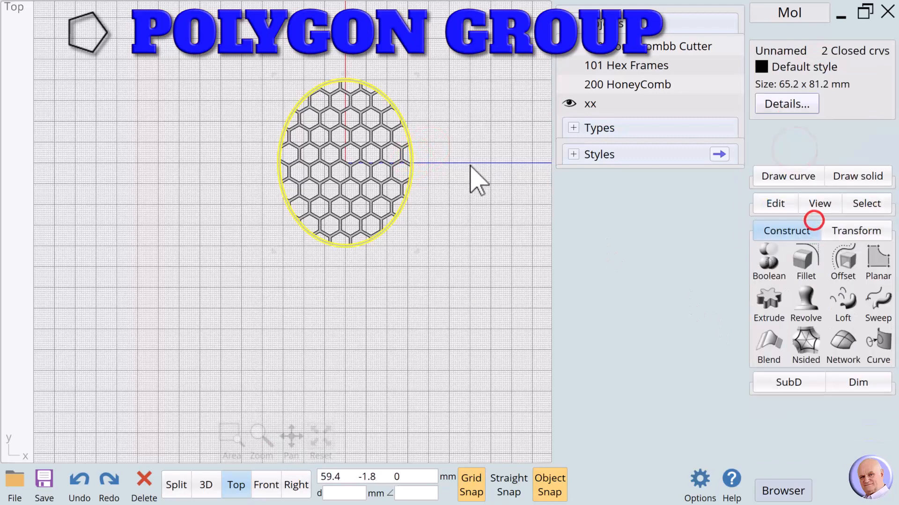
pyautogui.click(465, 161)
# Boolean-union the elliptical rim with the xx honeycomb solid and deselect the remaining curves.
pyautogui.moveTo(218, 52); pyautogui.dragTo(513, 291)
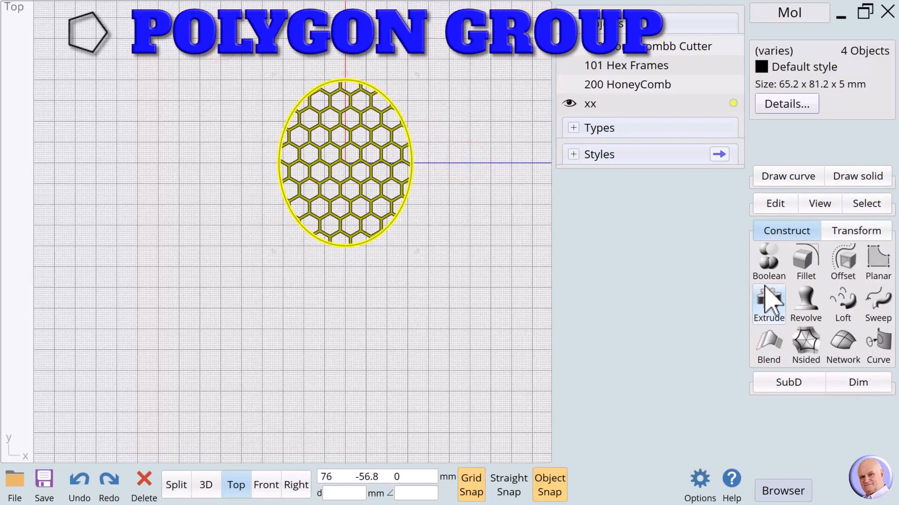
pyautogui.click(768, 265)
pyautogui.click(801, 266)
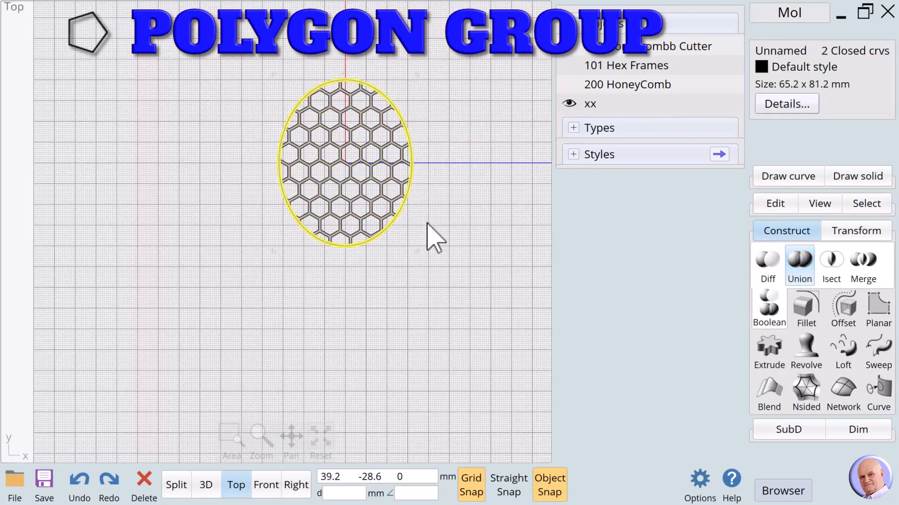
pyautogui.click(418, 207)
pyautogui.scroll(4, 396, 213)
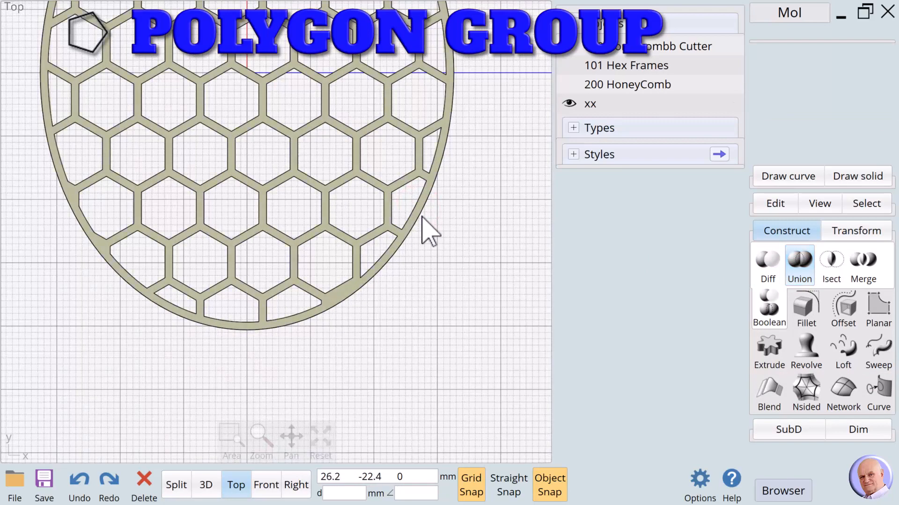
pyautogui.scroll(-4, 423, 217)
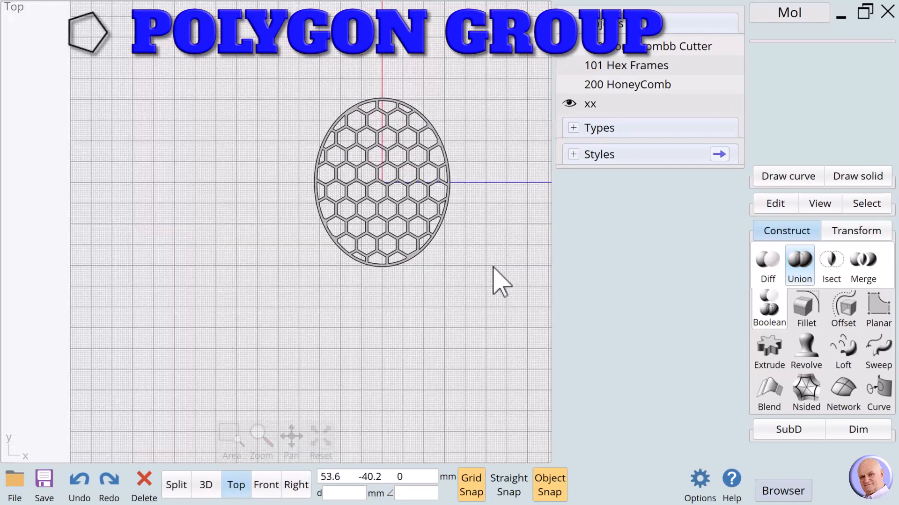
pyautogui.click(207, 484)
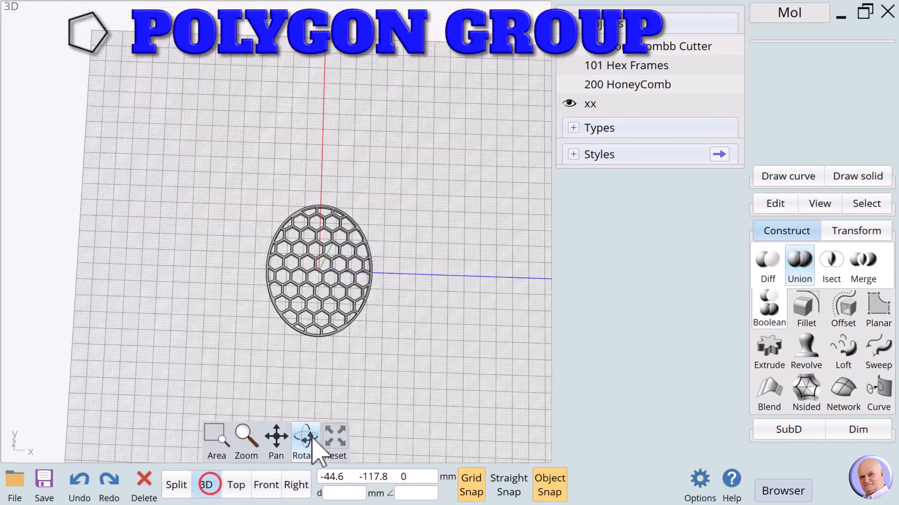
pyautogui.moveTo(302, 436); pyautogui.dragTo(312, 418)
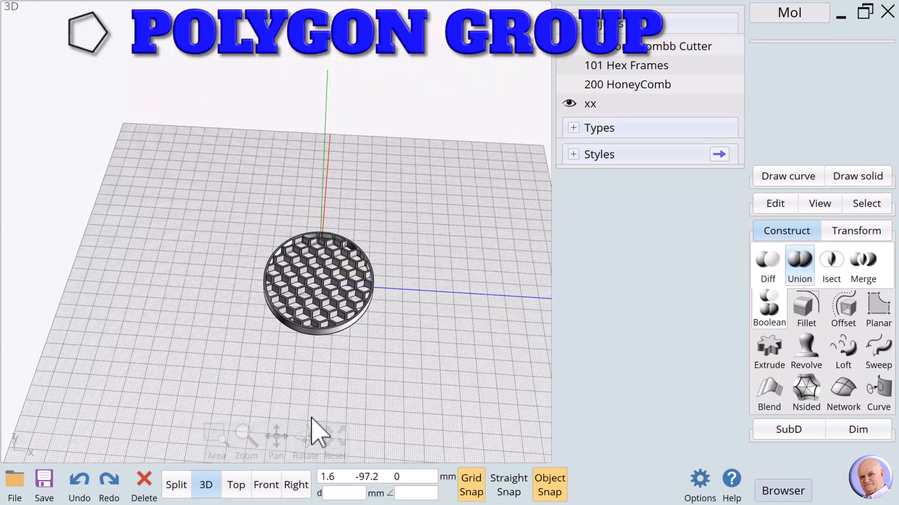